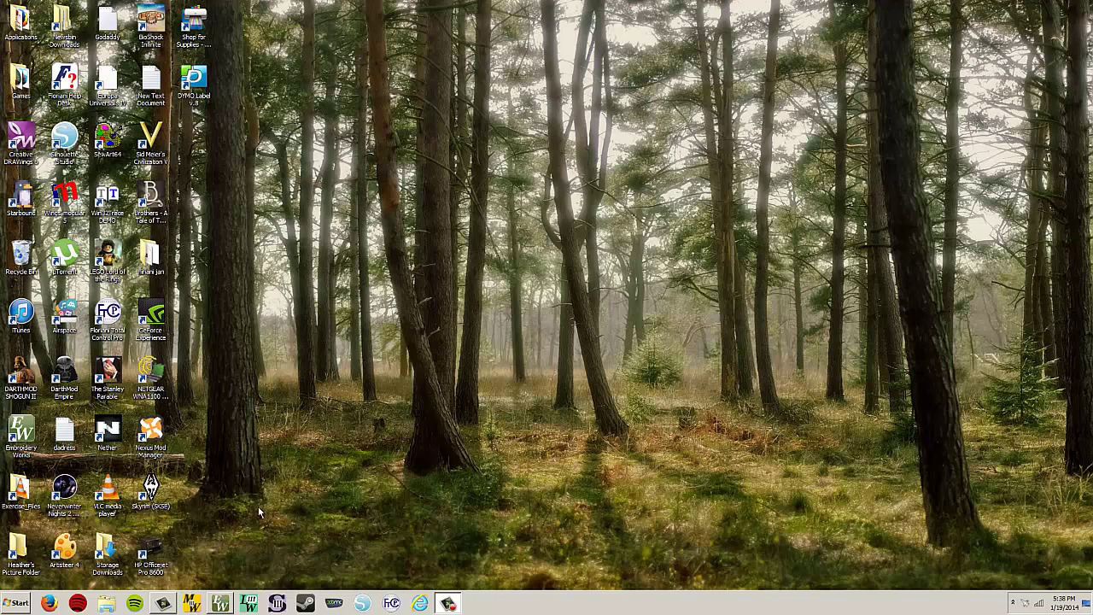
Restore the EmbroideryWorks window from the taskbar, showing the blank Untitled 1 design
left_click(224, 603)
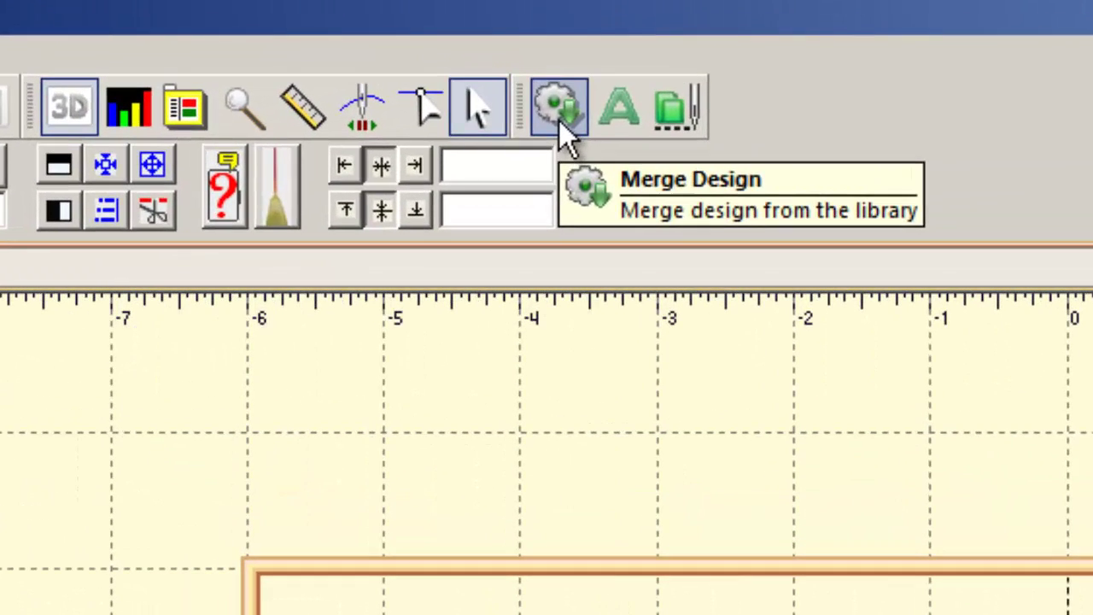
Merge the Treble Clef motif from the Motifs 1 library into Untitled 1
left_click(351, 43)
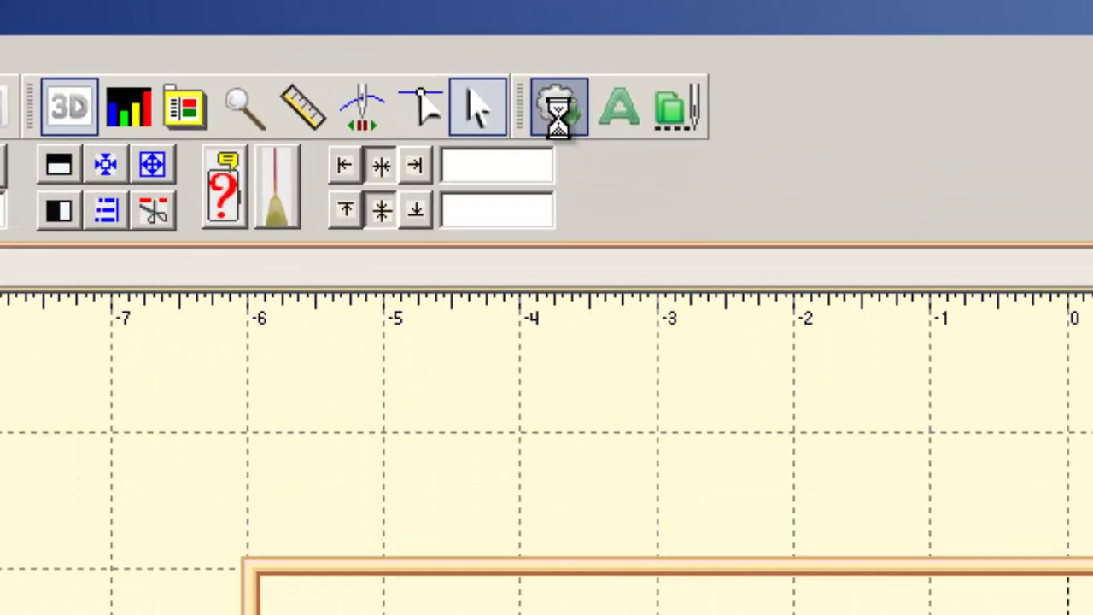
left_click(575, 120)
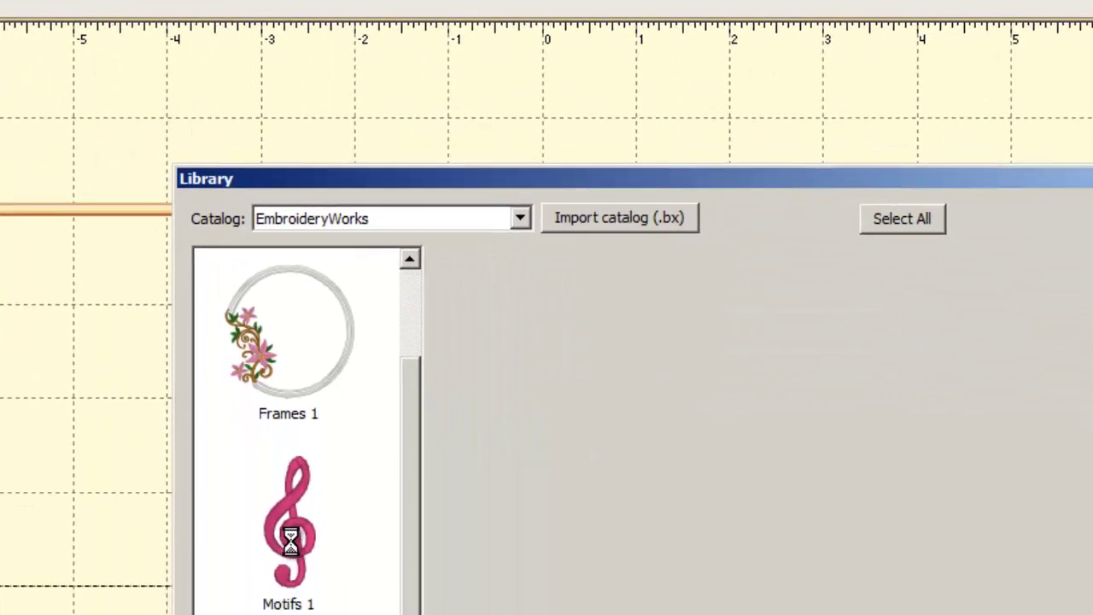
left_click(188, 299)
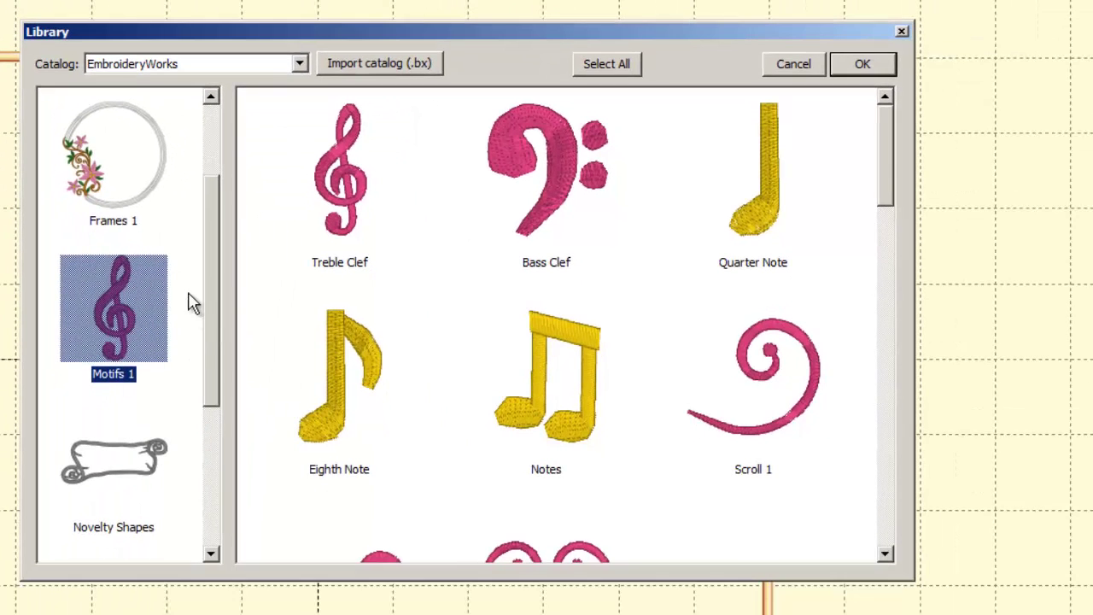
left_click(331, 183)
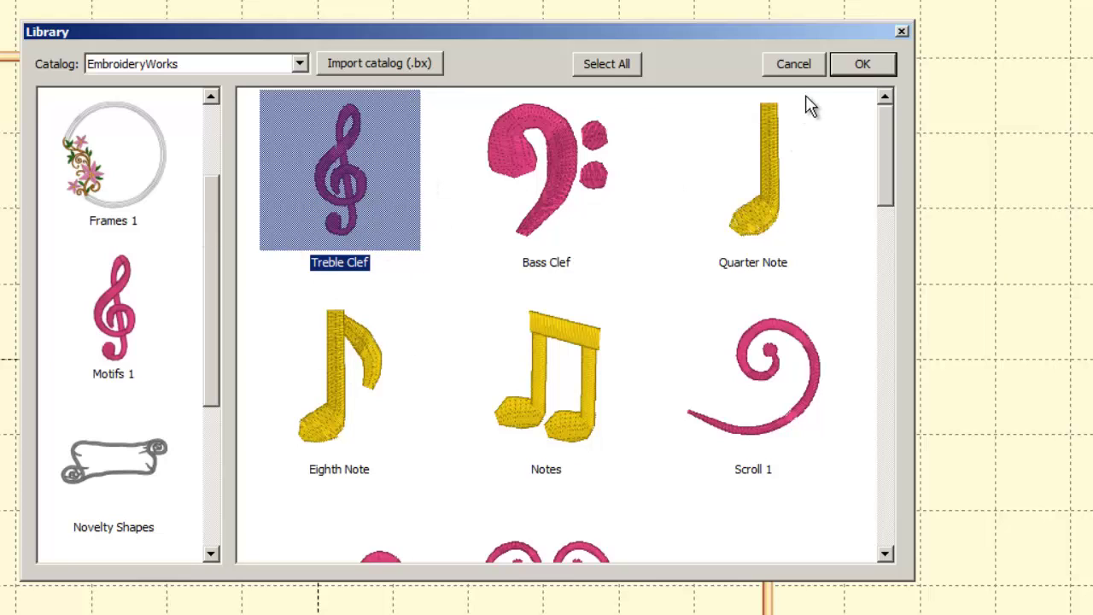
left_click_drag(855, 67, 826, 101)
scroll(342, 362, "up", 2)
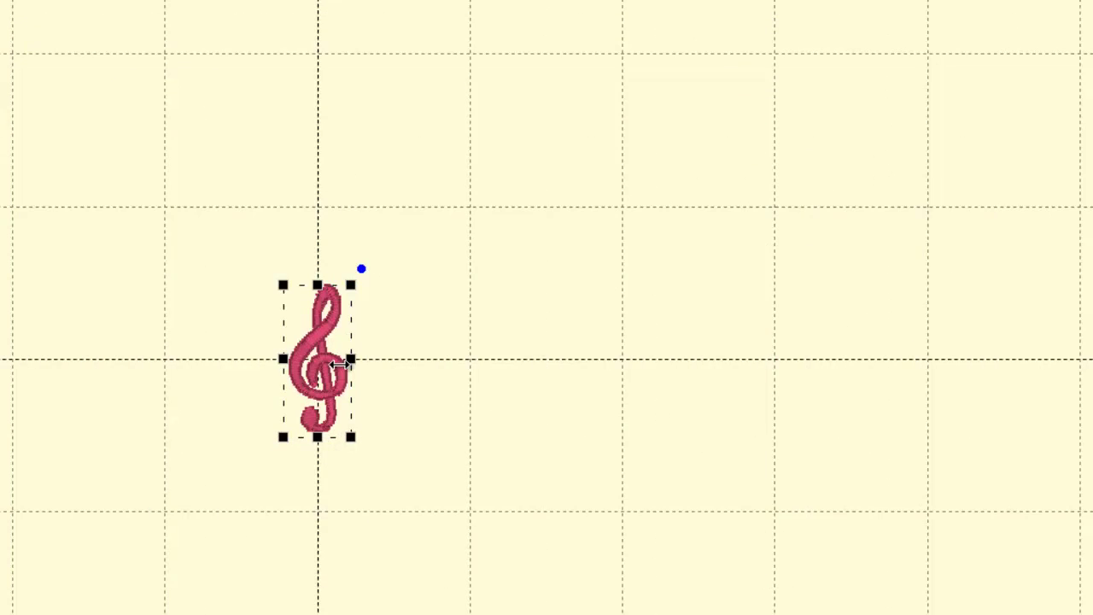
scroll(343, 363, "down", 1)
scroll(346, 378, "down", 3)
scroll(384, 388, "up", 3)
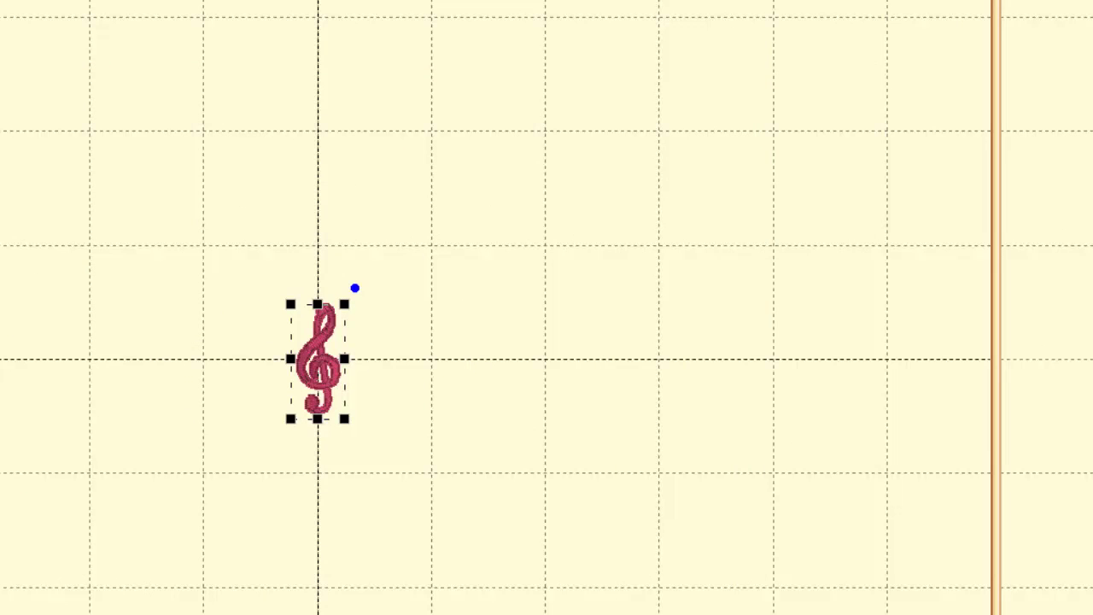
left_click(64, 30)
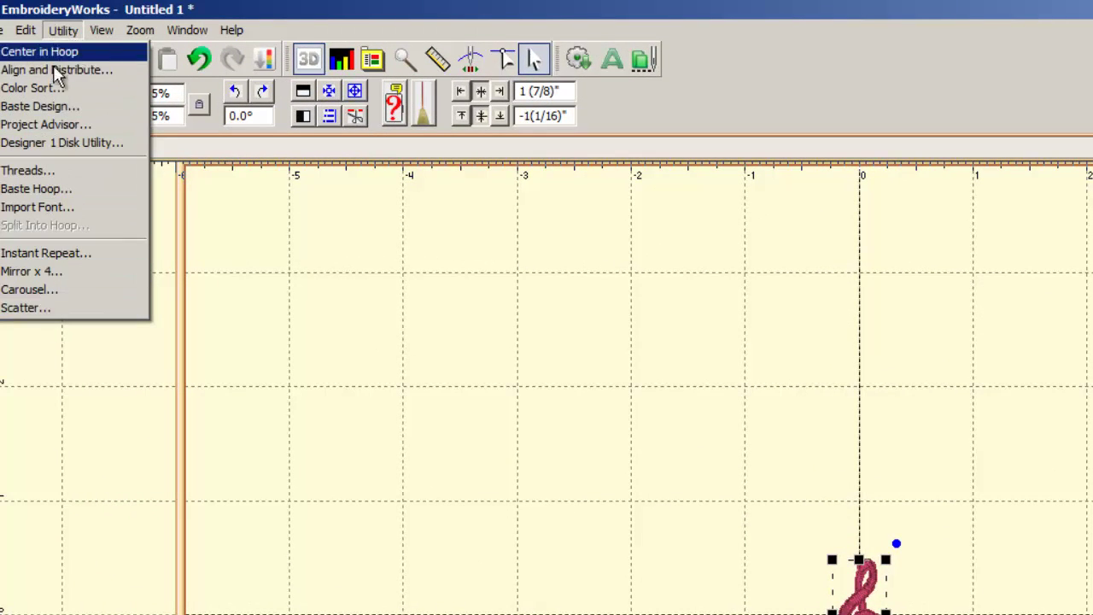
In Instant Repeat, set the treble clef grid to 15 across and 6 down
left_click(84, 252)
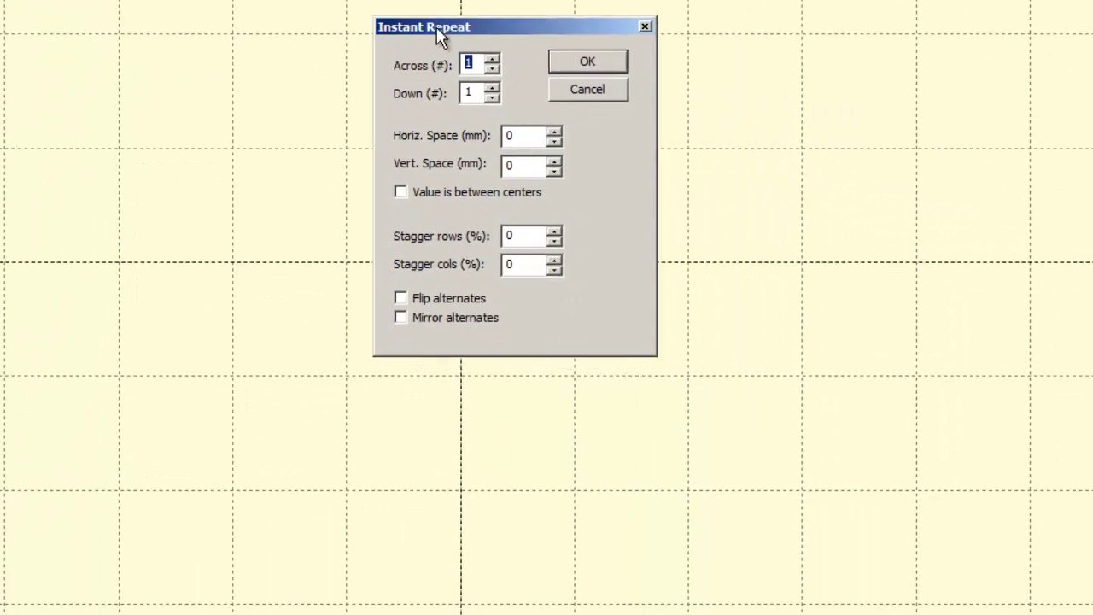
left_click_drag(437, 27, 3, 0)
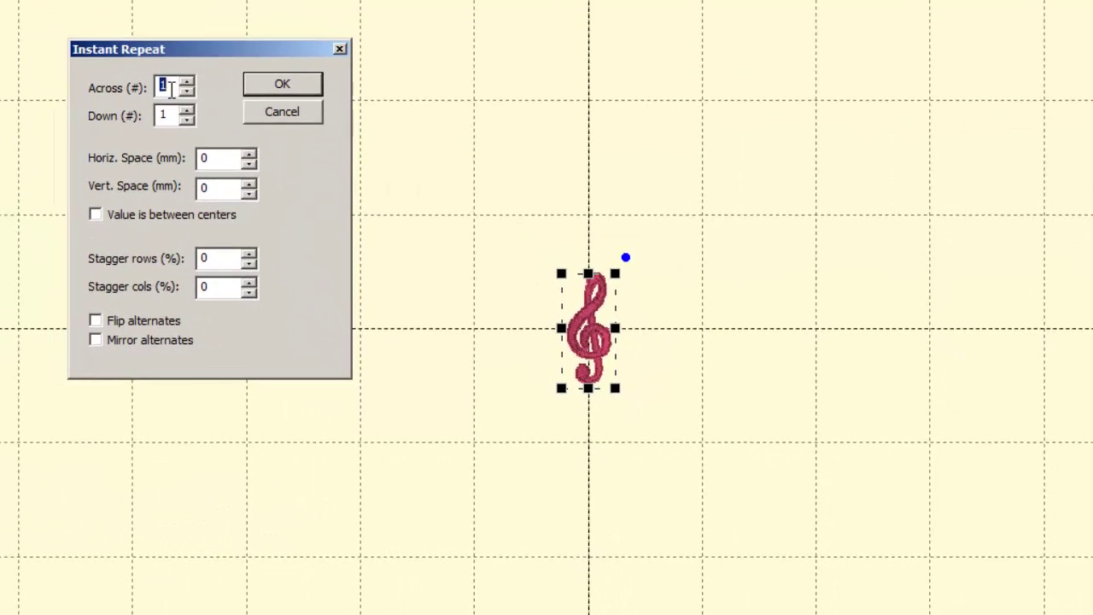
left_click(186, 83)
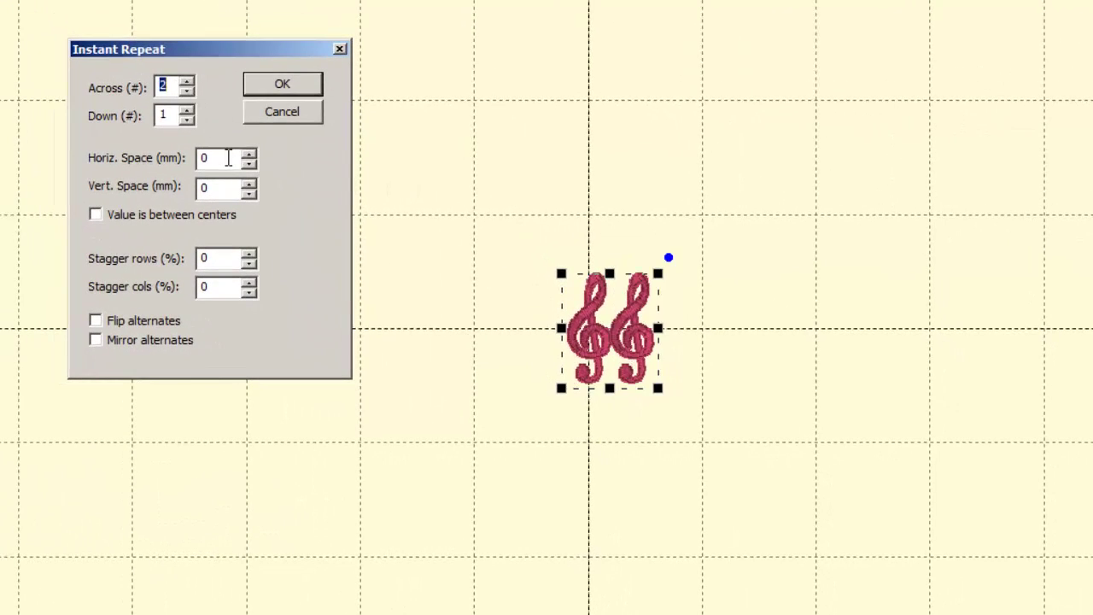
left_click(188, 81)
left_click(188, 81)
left_click(188, 81)
left_click(188, 81)
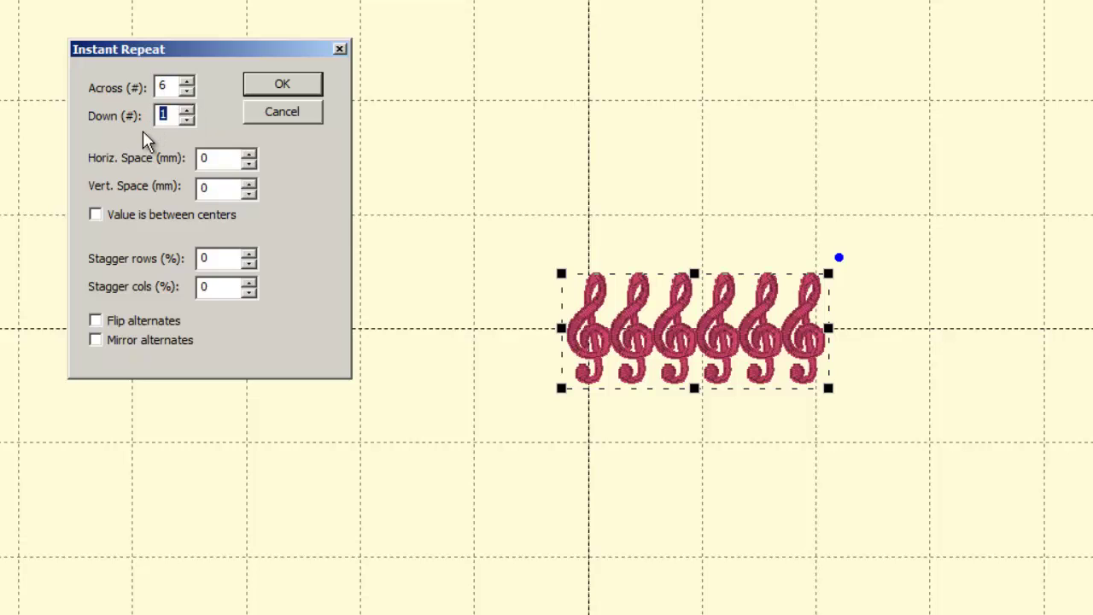
type("6")
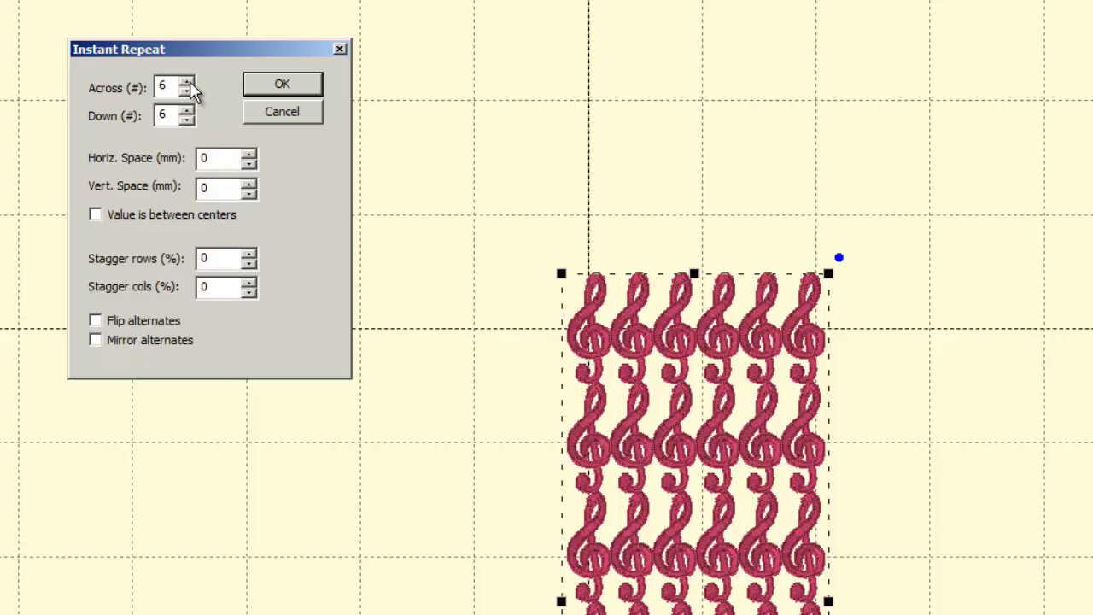
left_click_drag(189, 81, 189, 81)
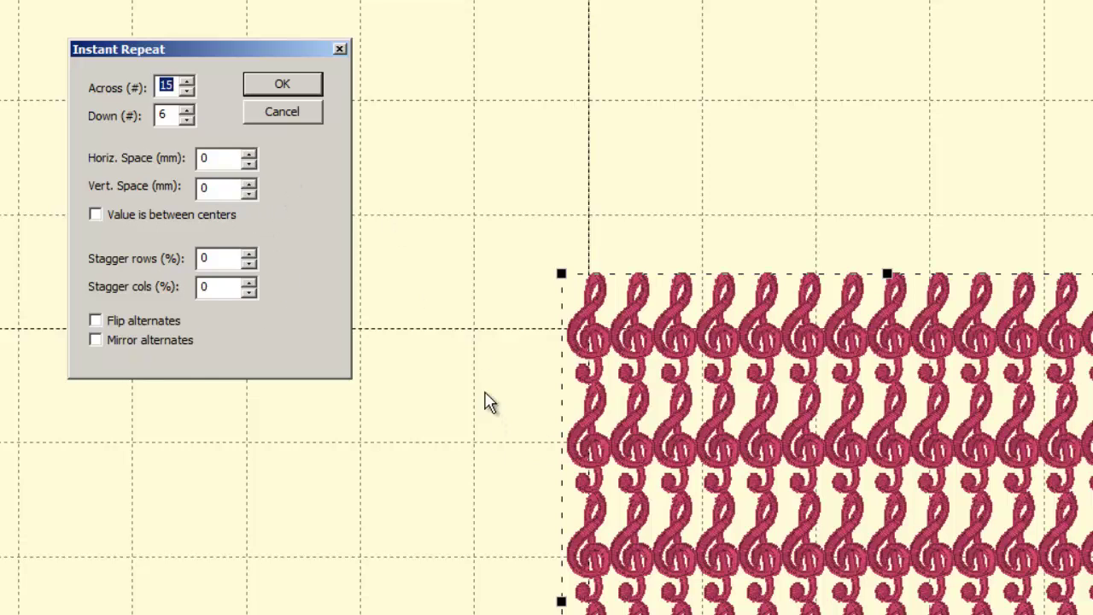
Increase the horizontal and vertical spacing between the repeated clefs
left_click(249, 154)
left_click(250, 154)
left_click(249, 153)
left_click(250, 154)
left_click(250, 153)
left_click(249, 154)
left_click(249, 153)
left_click(250, 154)
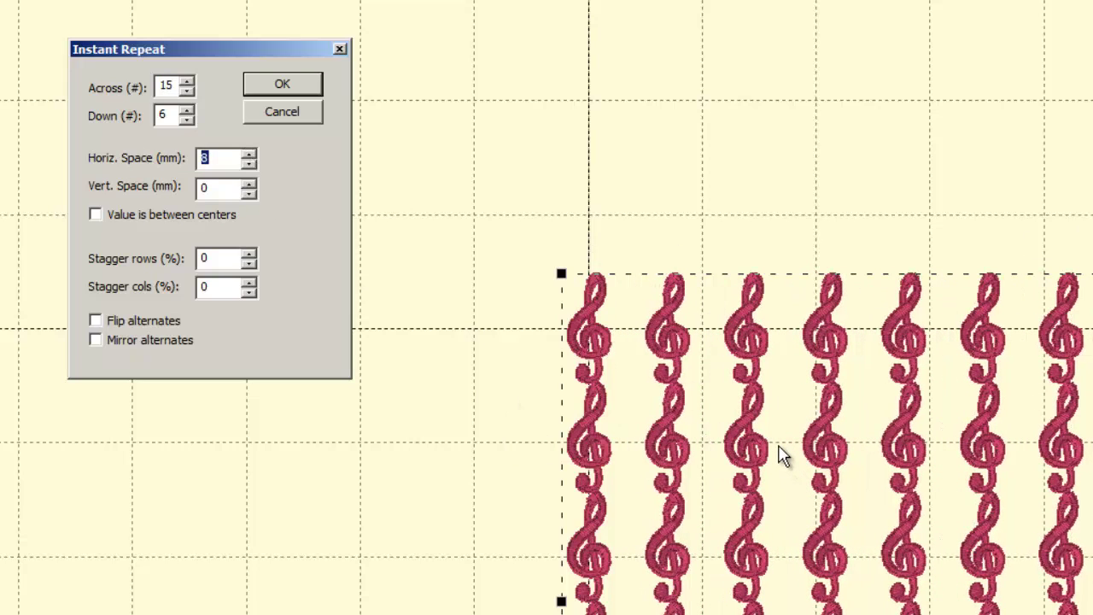
left_click(248, 183)
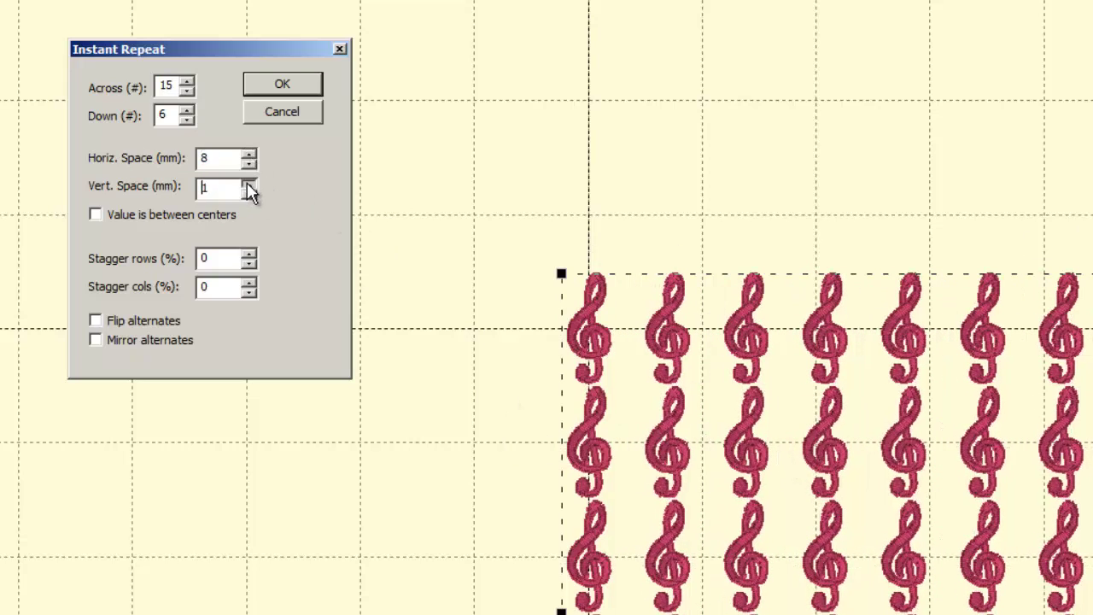
left_click(247, 183)
left_click(248, 183)
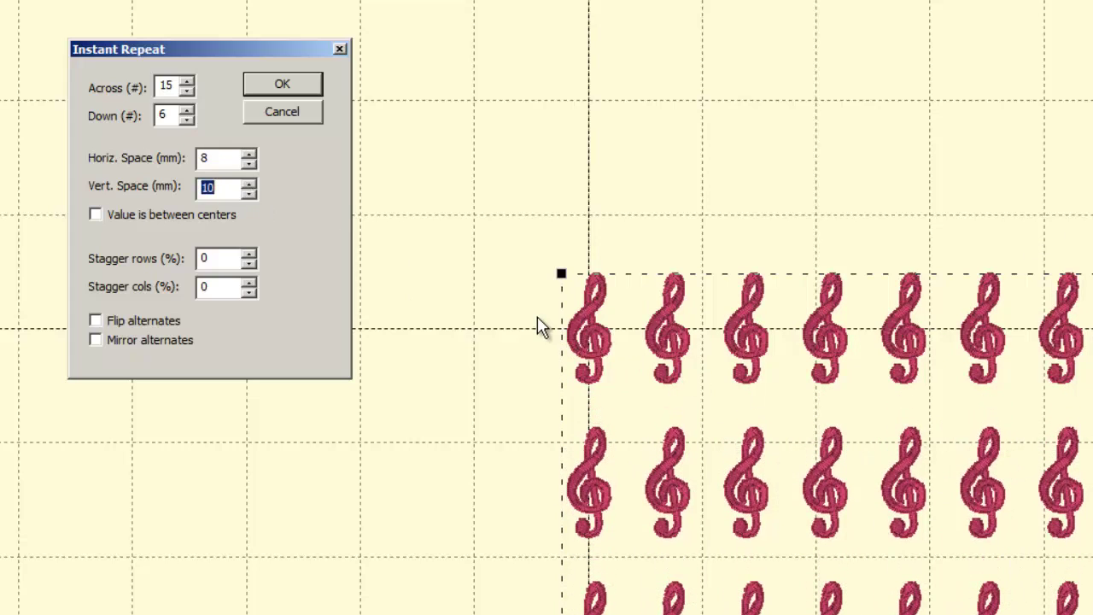
Try measuring spacing between clef centers while adjusting the vertical and horizontal gaps
left_click(95, 217)
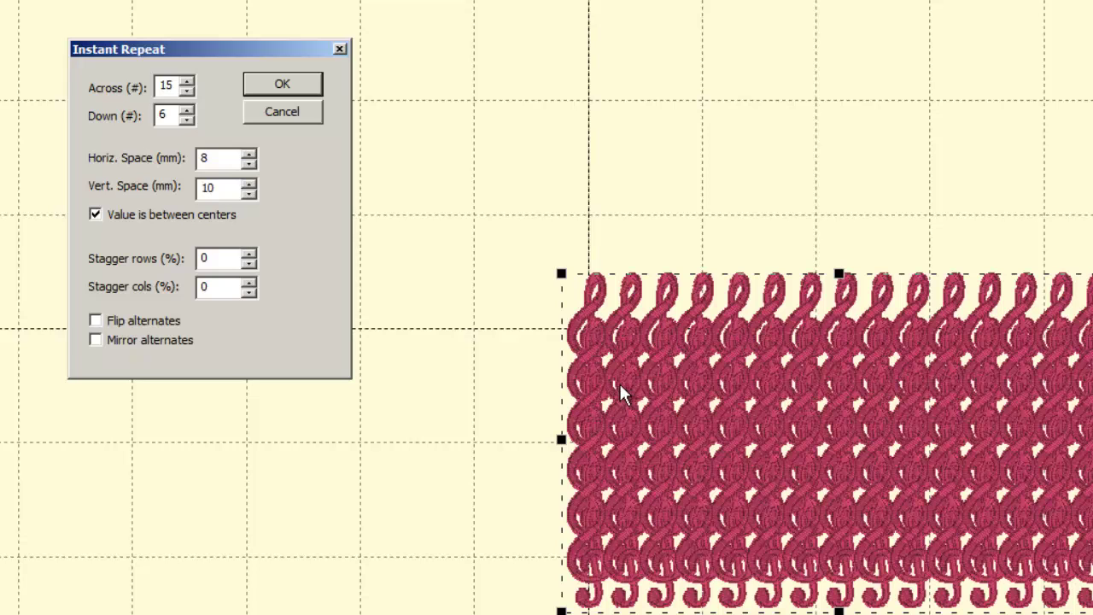
left_click(245, 186)
left_click_drag(246, 184, 248, 195)
left_click(246, 186)
left_click(249, 165)
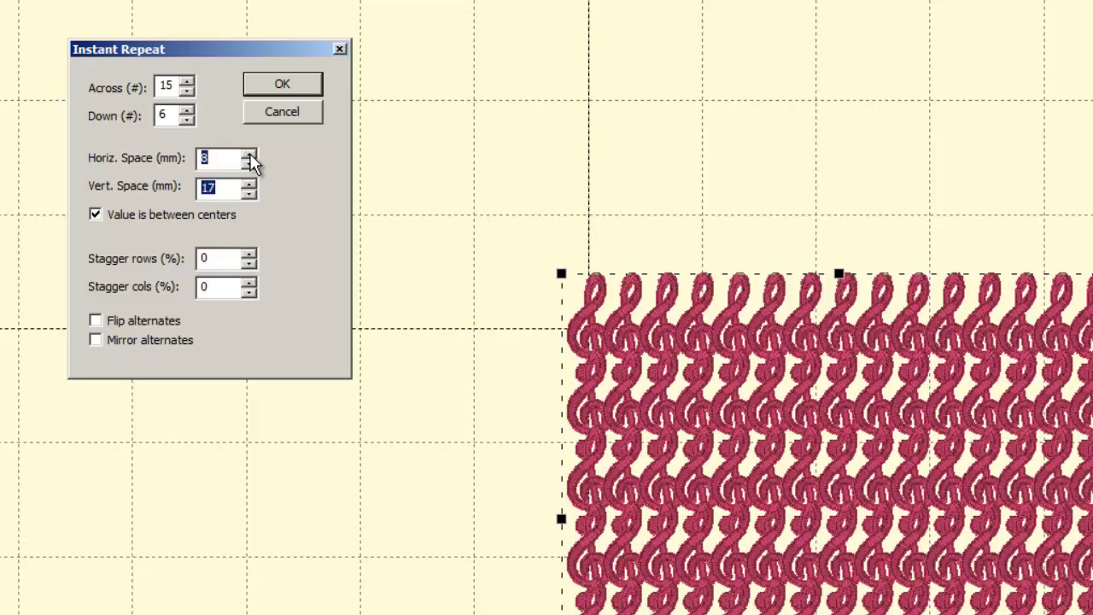
left_click(250, 168)
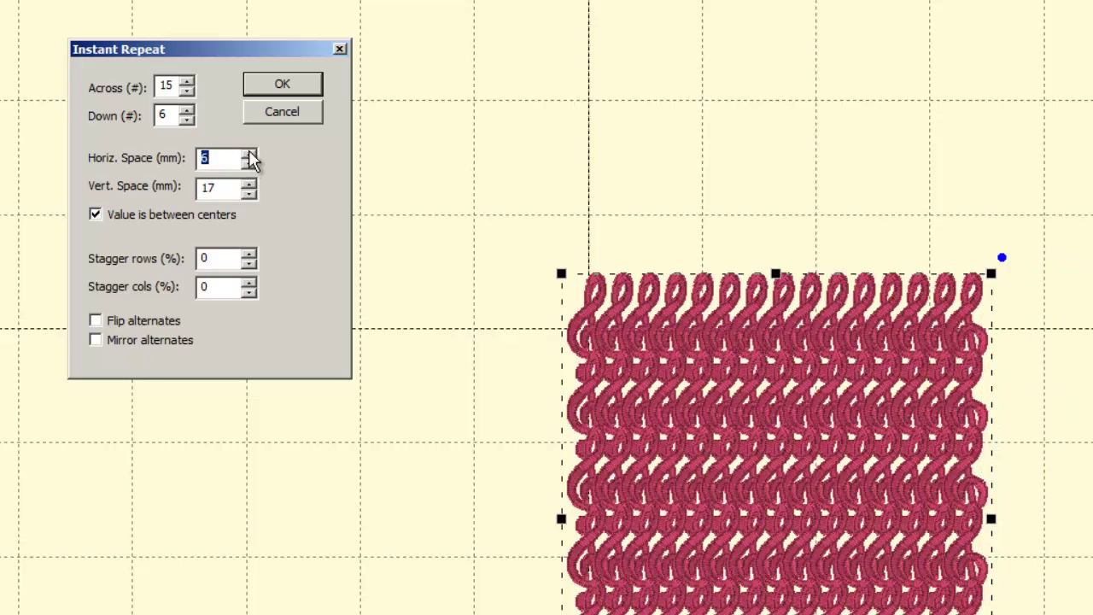
left_click(250, 155)
left_click(249, 155)
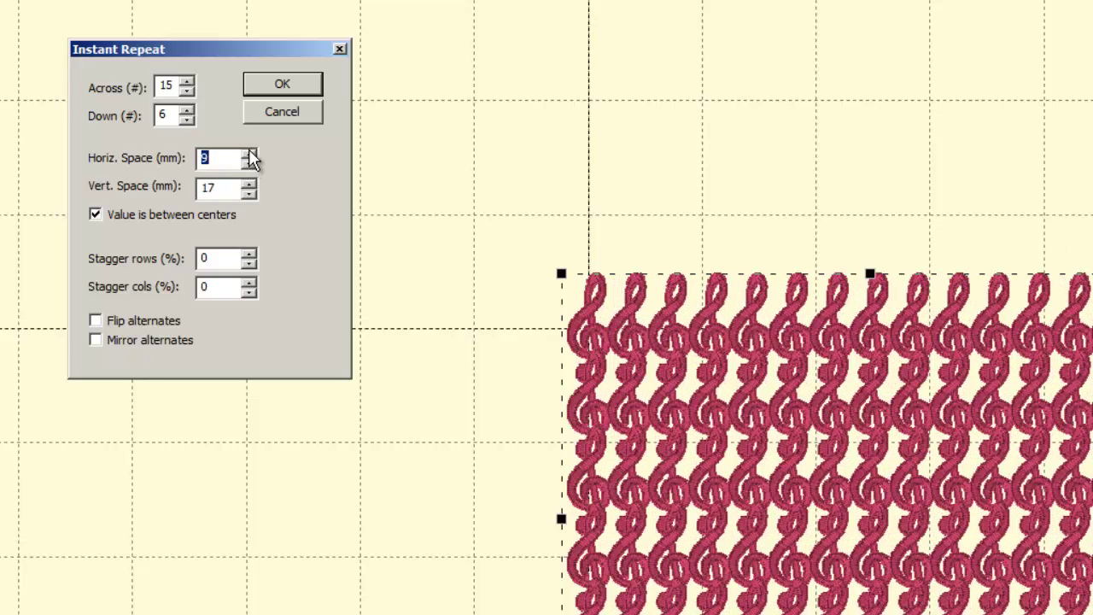
Switch back to edge-to-edge spacing, with horizontal at 8 mm and a smaller vertical gap
left_click(98, 215)
left_click(249, 164)
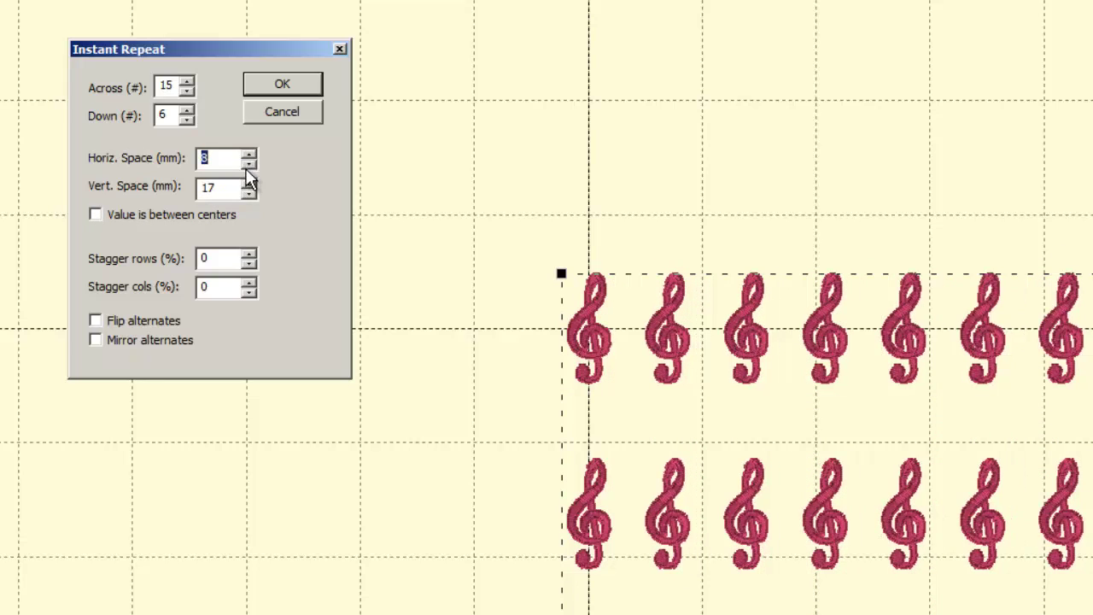
left_click(250, 193)
left_click(250, 193)
left_click(250, 193)
left_click(250, 193)
left_click(249, 193)
left_click(249, 193)
left_click(249, 193)
left_click(249, 193)
left_click(249, 193)
left_click(250, 193)
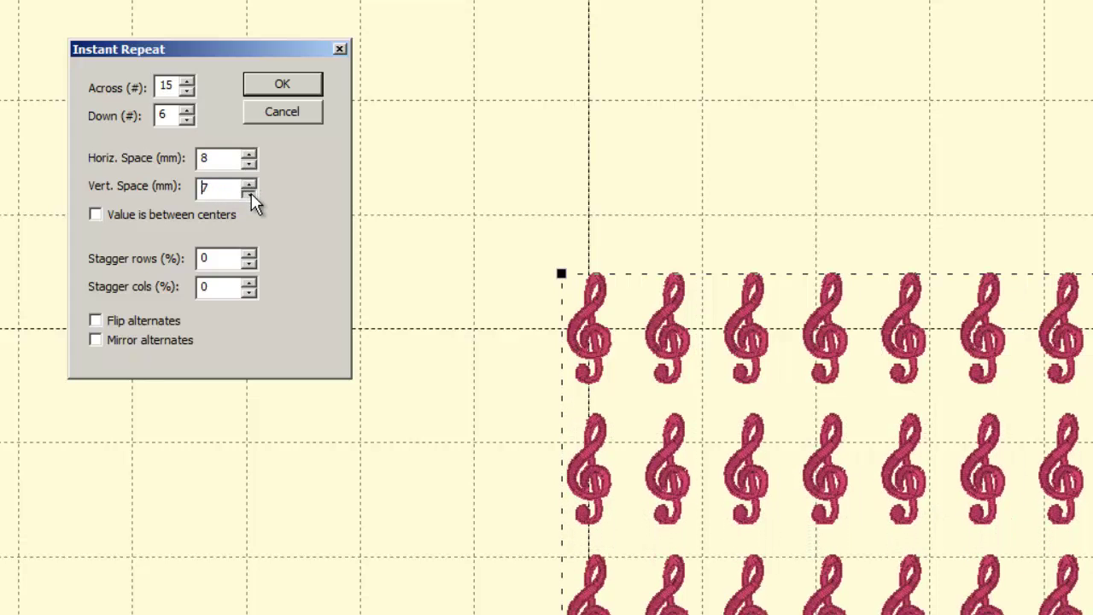
left_click(250, 193)
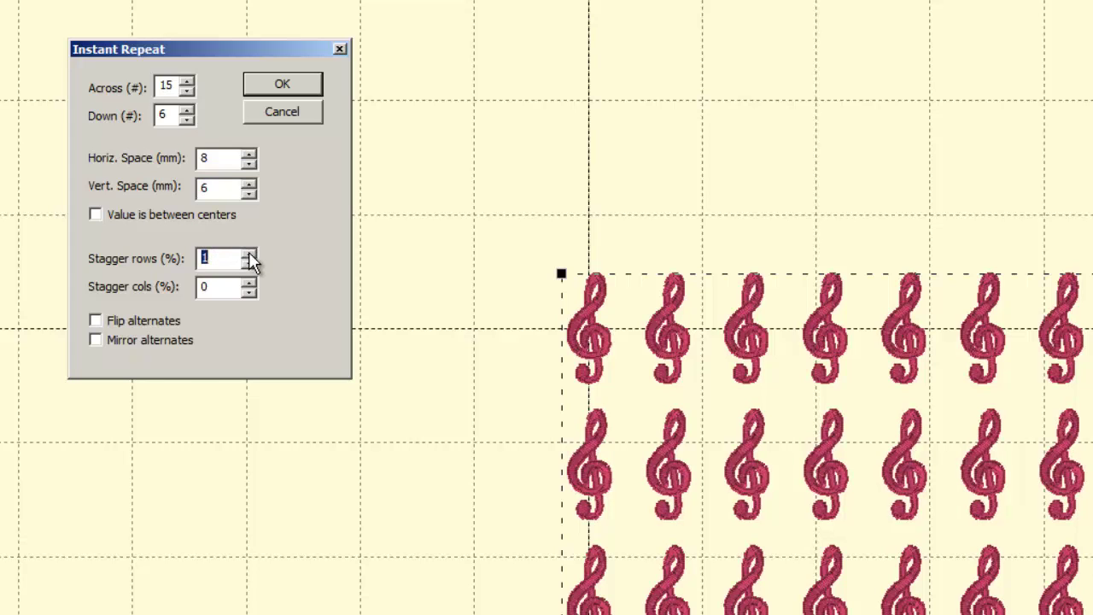
Adjust the row stagger with the spin arrows, trying values from about 38% to 43%
left_click(248, 254)
left_click(249, 255)
left_click_drag(249, 255, 248, 255)
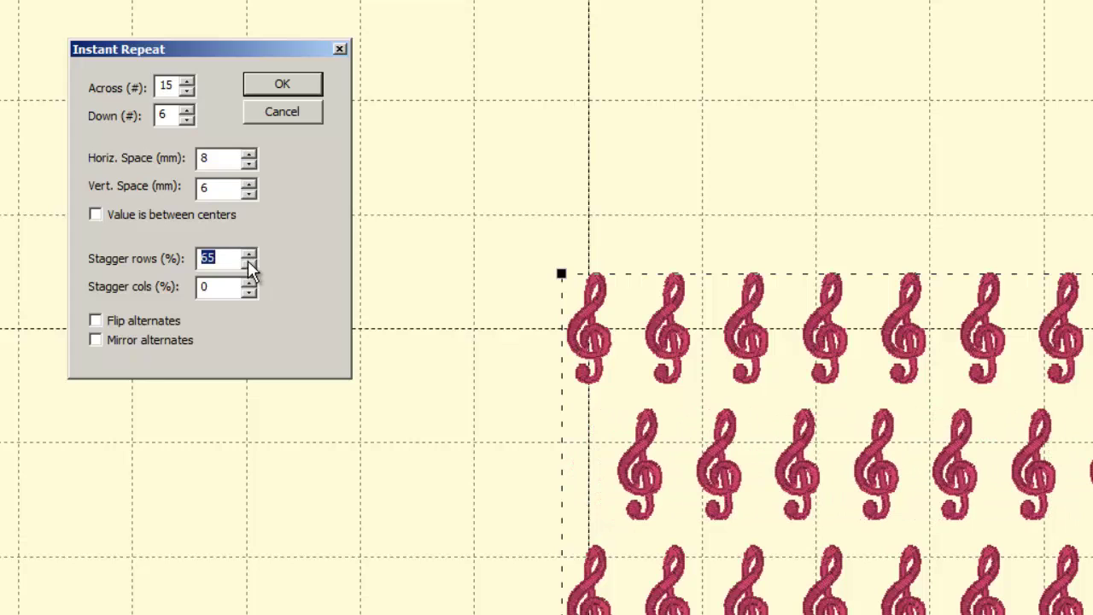
left_click(252, 267)
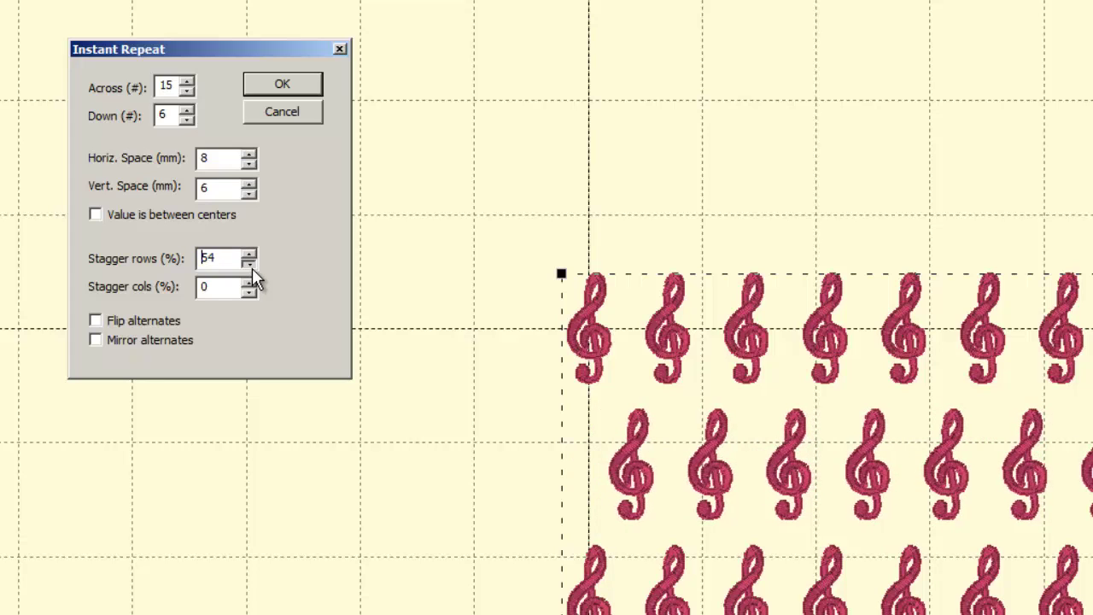
left_click_drag(252, 269, 251, 257)
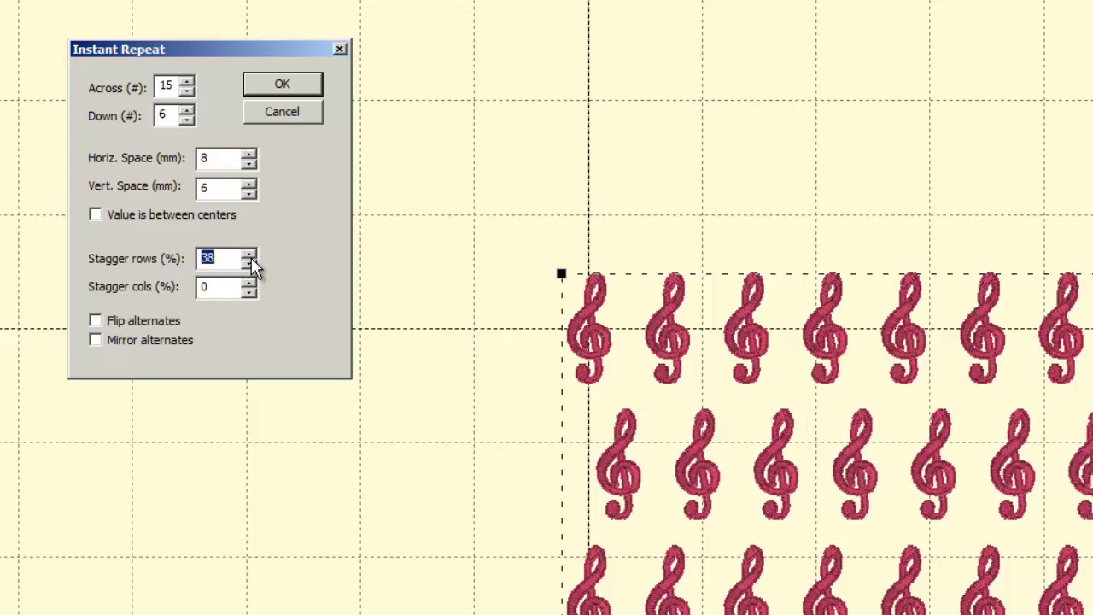
left_click(251, 257)
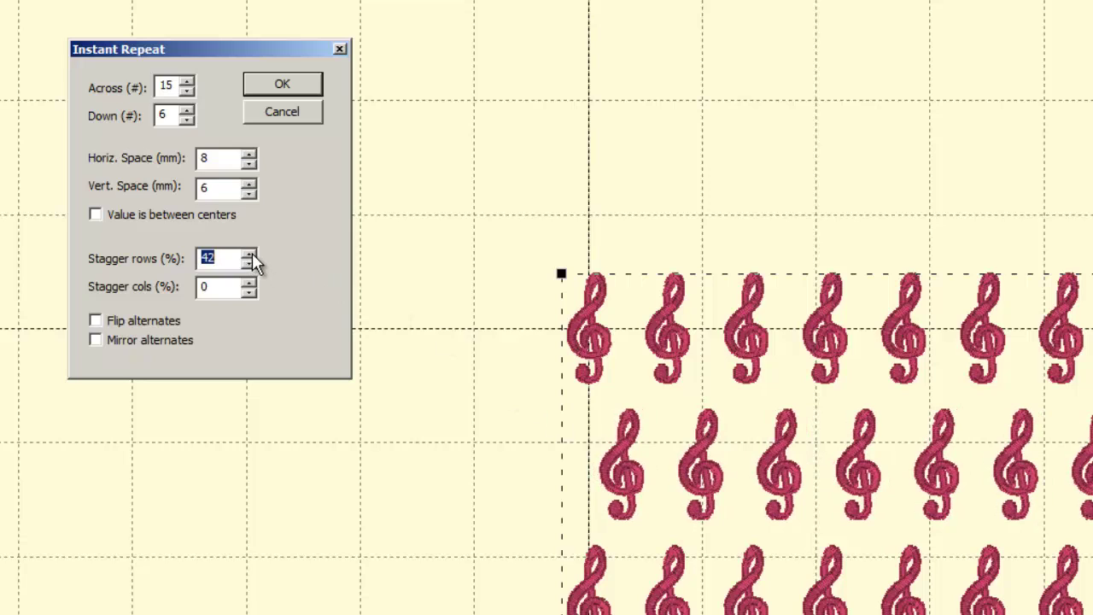
left_click(252, 257)
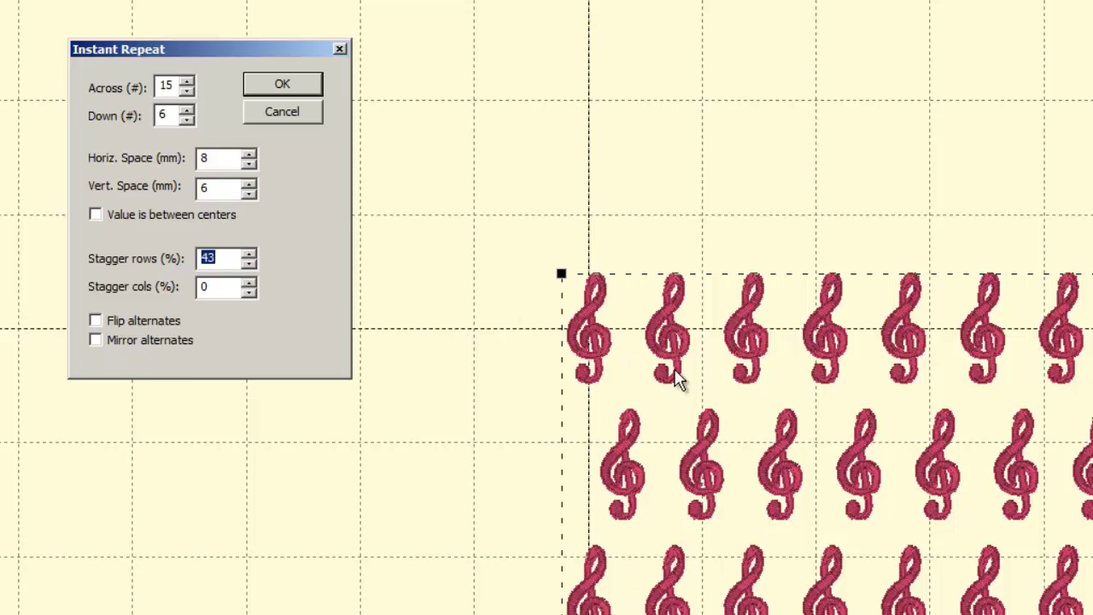
Raise the column stagger to 45% and lower the row stagger to -5%
left_click(237, 287)
left_click_drag(250, 285, 250, 286)
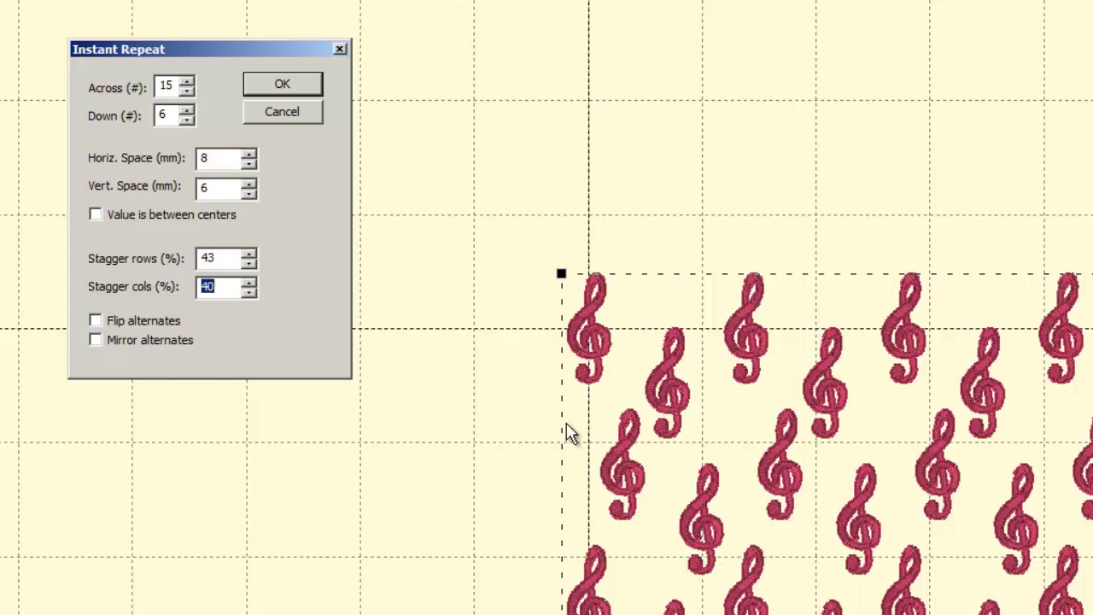
left_click(249, 283)
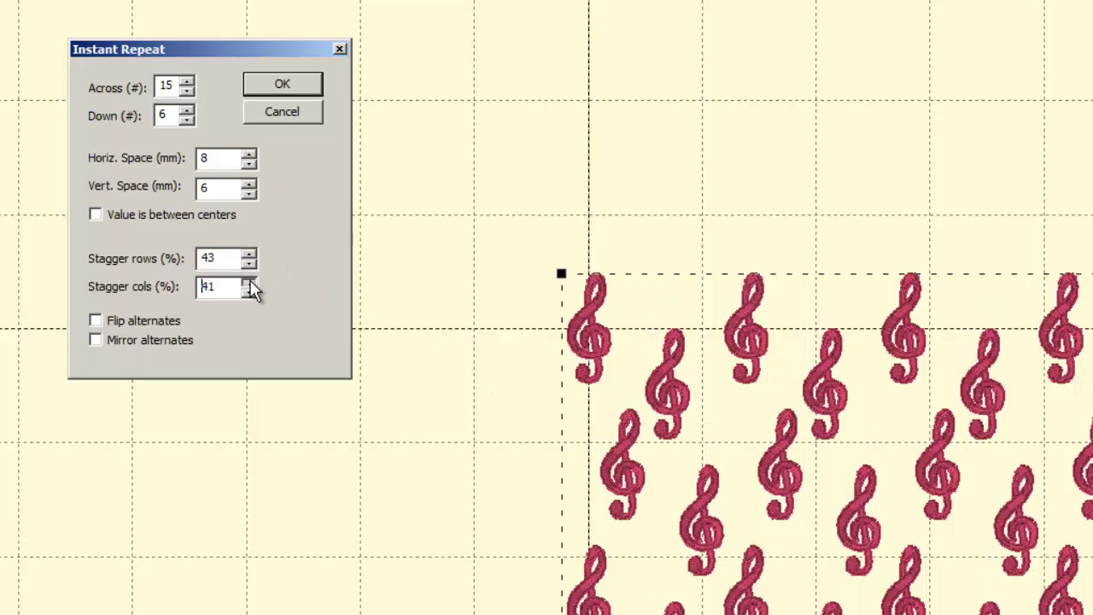
left_click(249, 282)
left_click(249, 283)
left_click(249, 283)
left_click(249, 282)
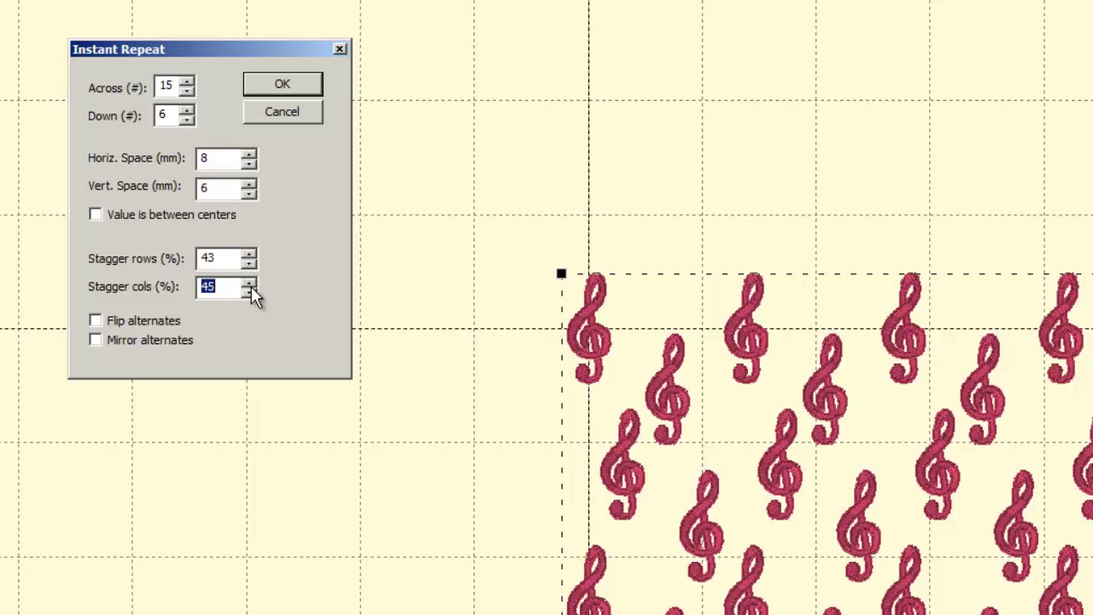
left_click(249, 256)
left_click(251, 263)
left_click_drag(251, 265, 251, 265)
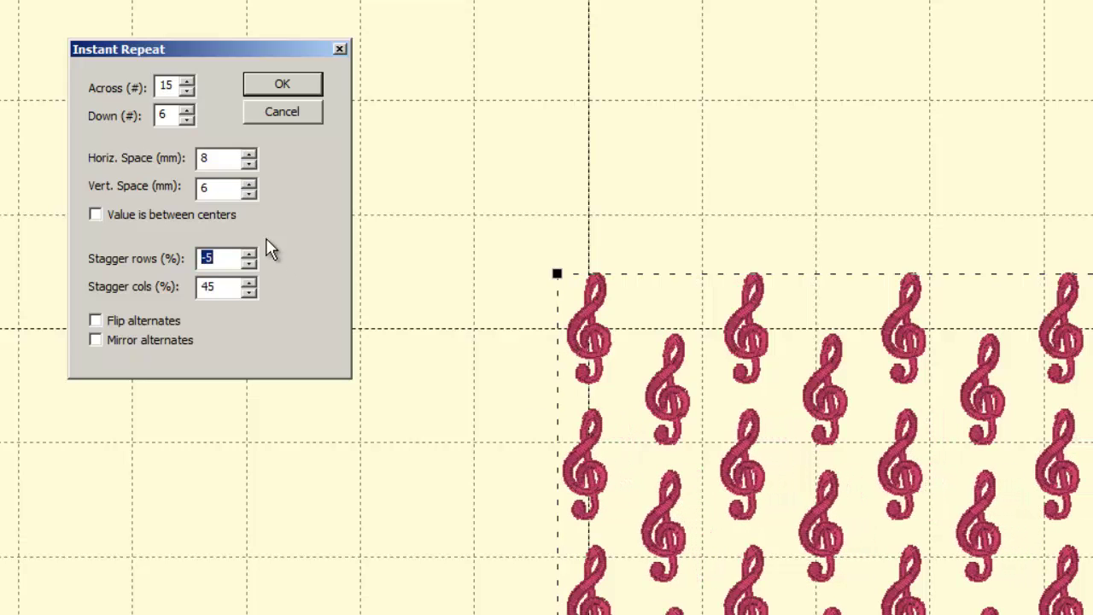
Turn on Flip alternates and Mirror alternates, then apply the repeat to the design
left_click(94, 321)
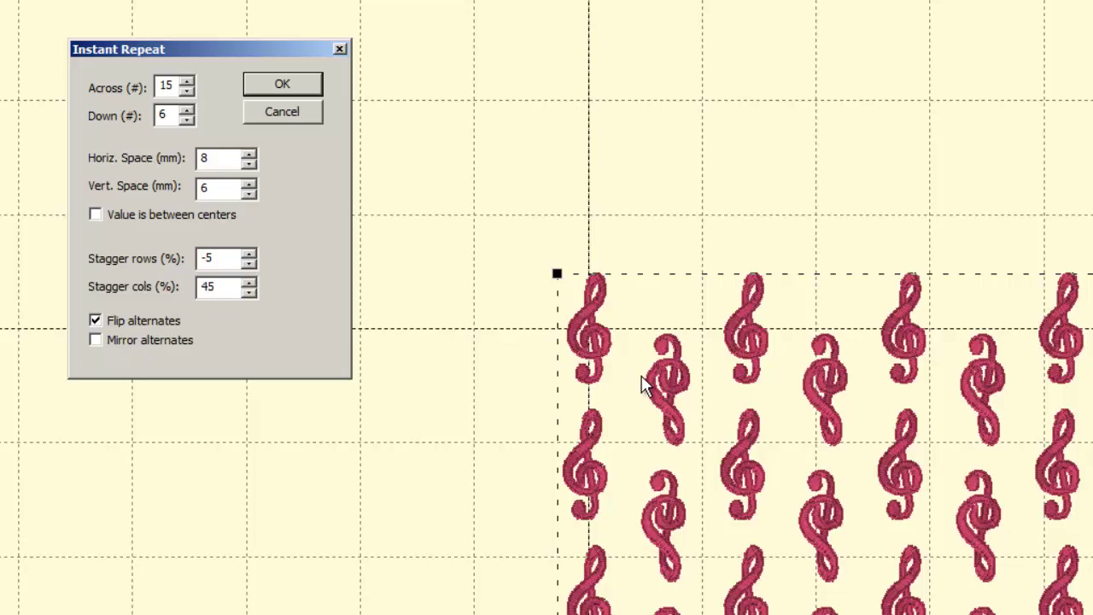
left_click(95, 340)
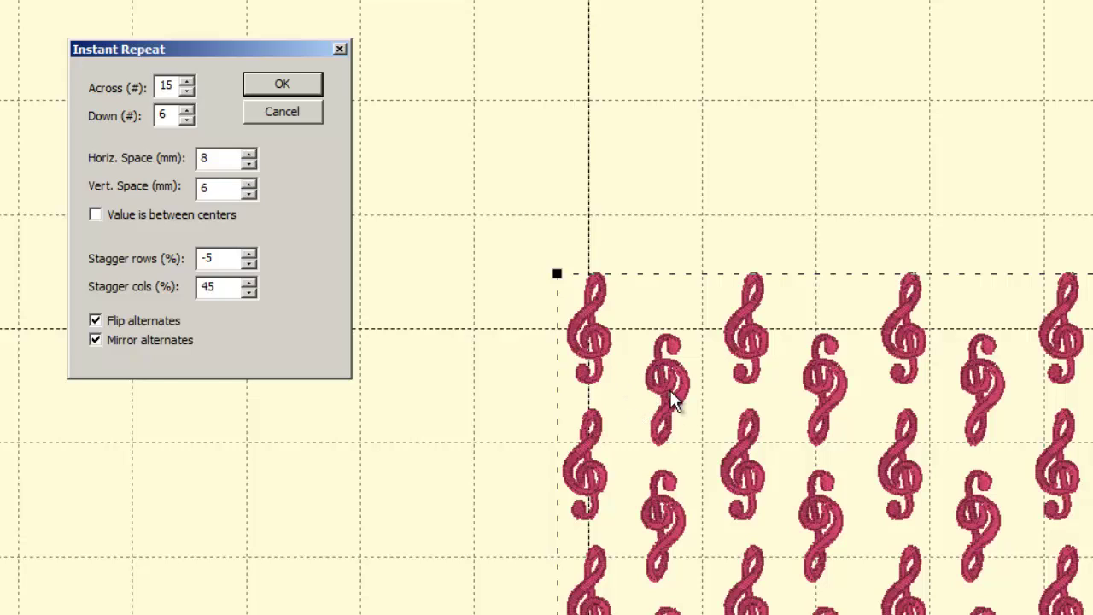
left_click(119, 343)
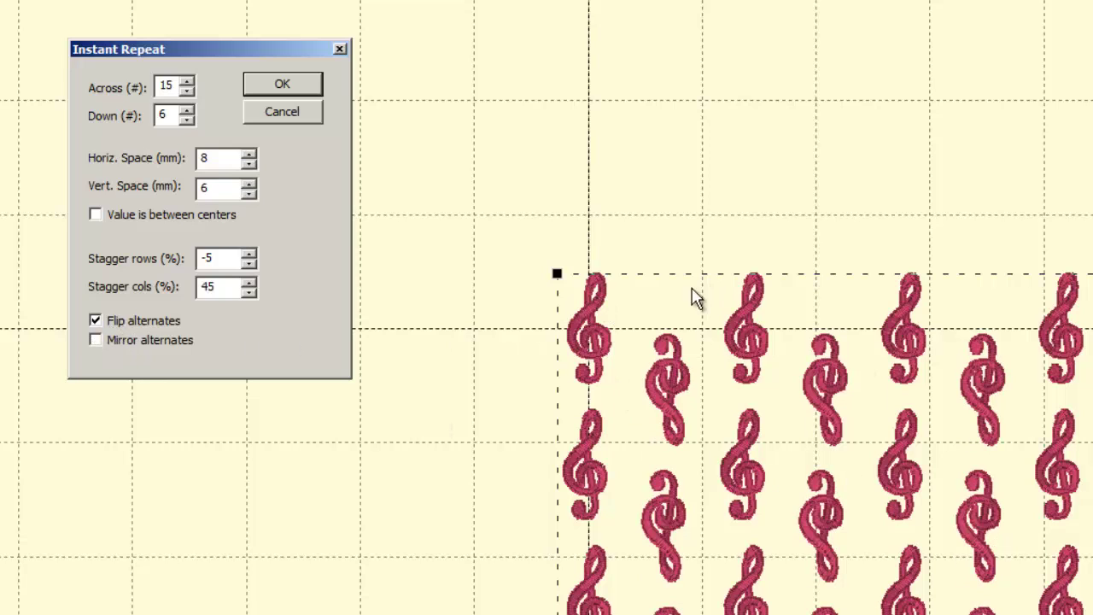
left_click(92, 339)
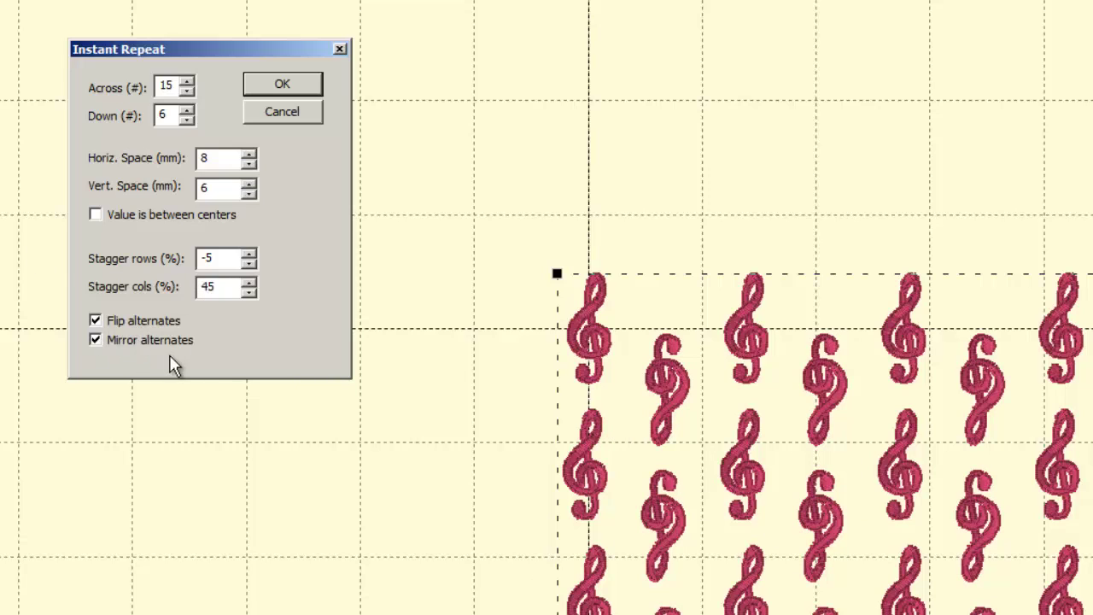
left_click(282, 86)
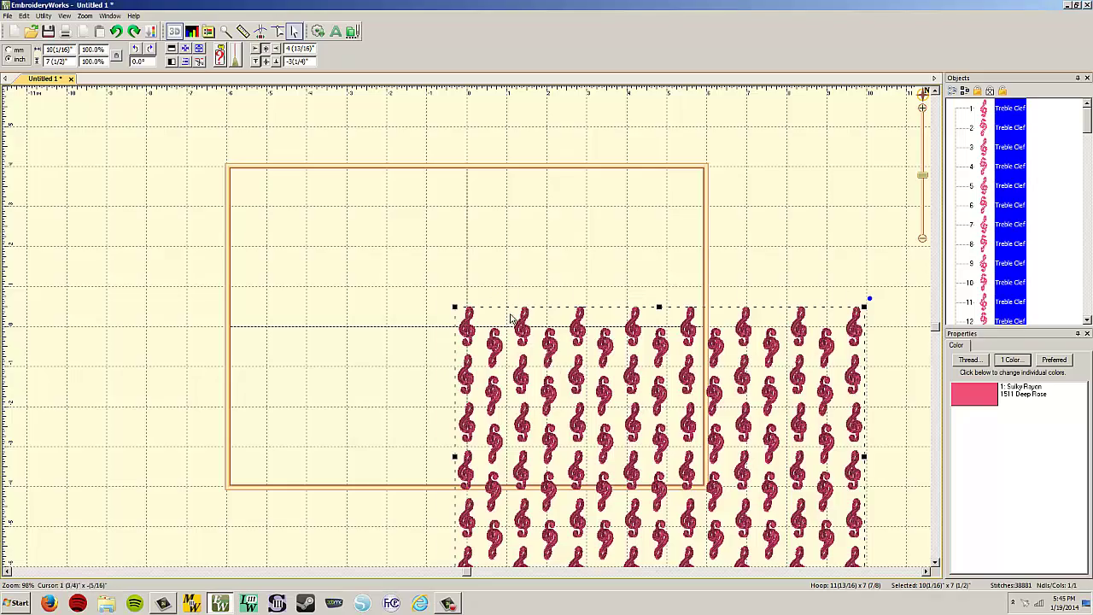
Centre the clef pattern in the hoop with Ctrl+M, undo a trial clef move, and deselect
key("ctrl+m")
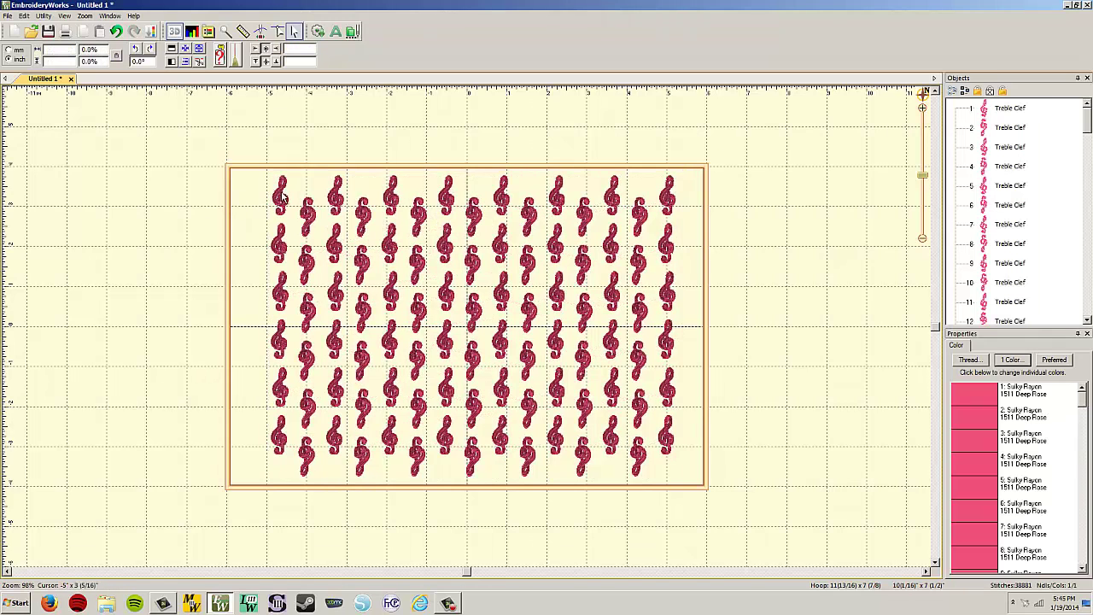
left_click_drag(283, 209, 195, 214)
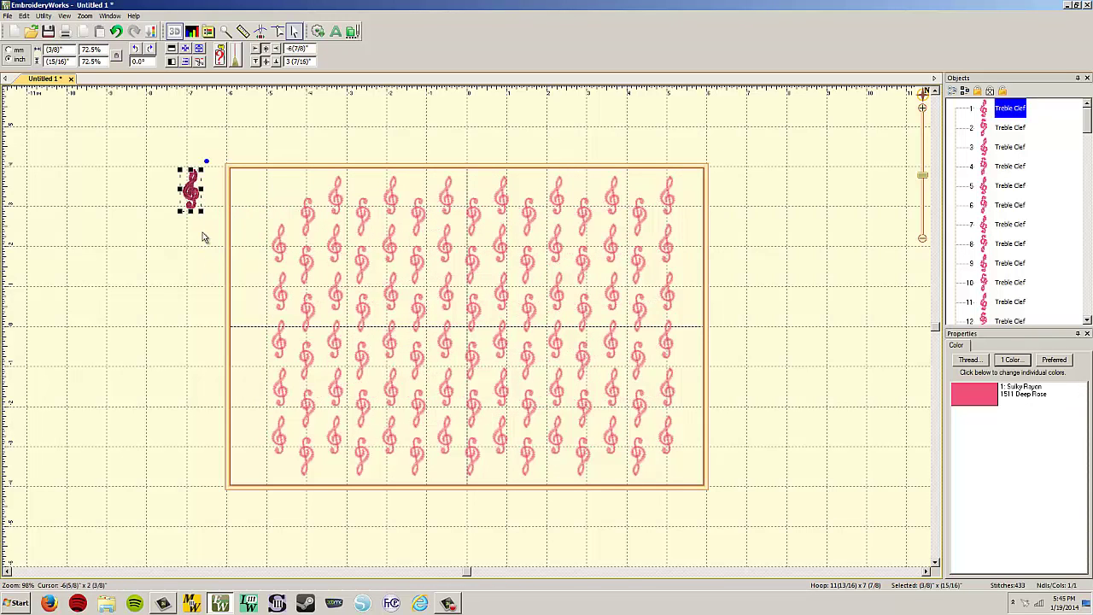
left_click(116, 30)
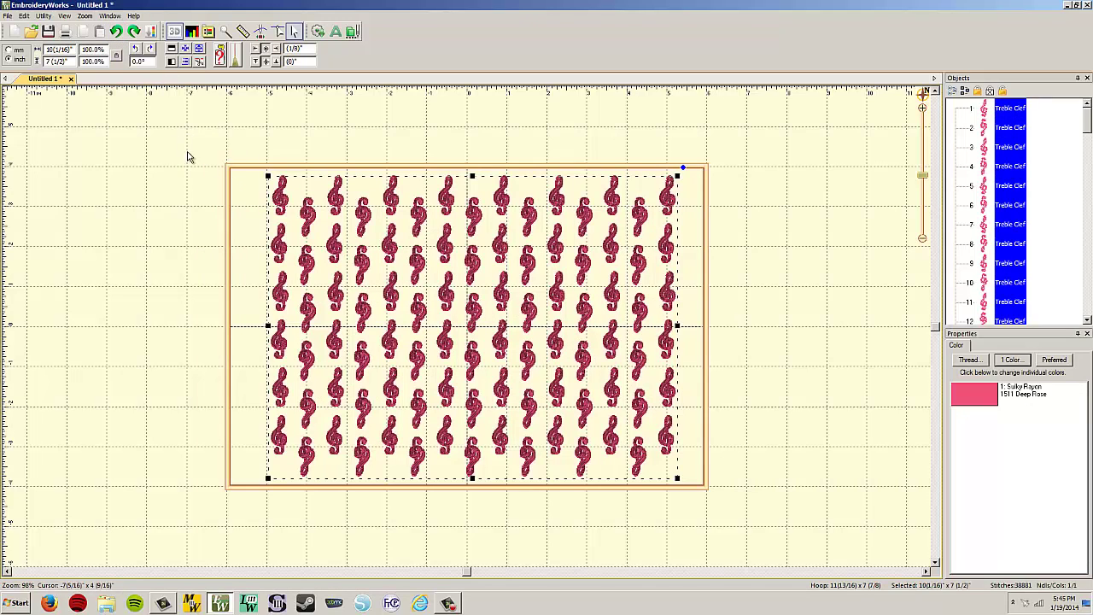
left_click(220, 182)
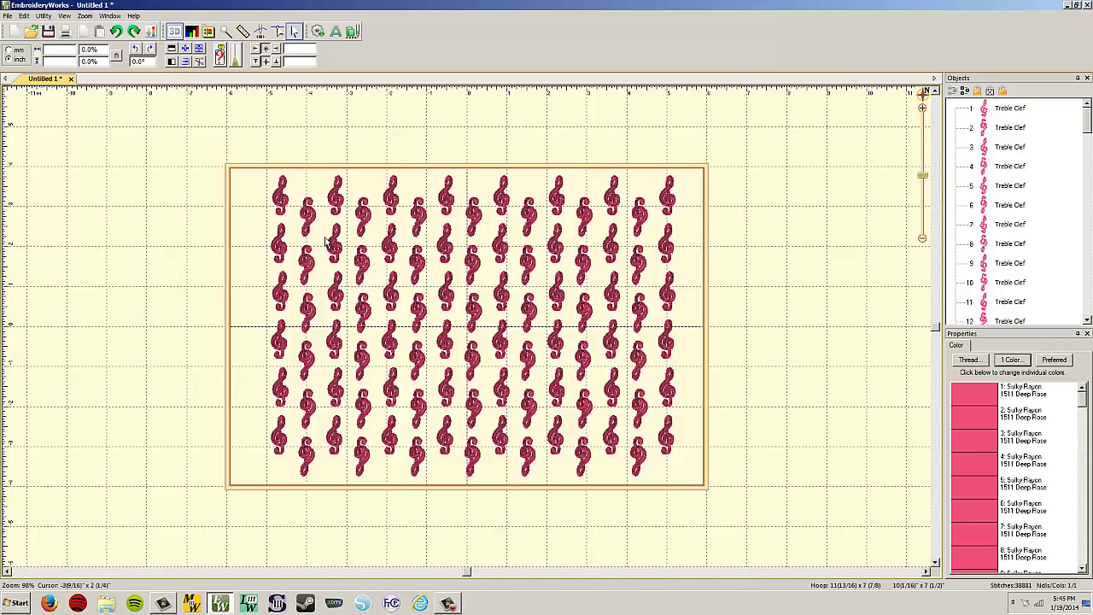
left_click_drag(1088, 122, 1061, 117)
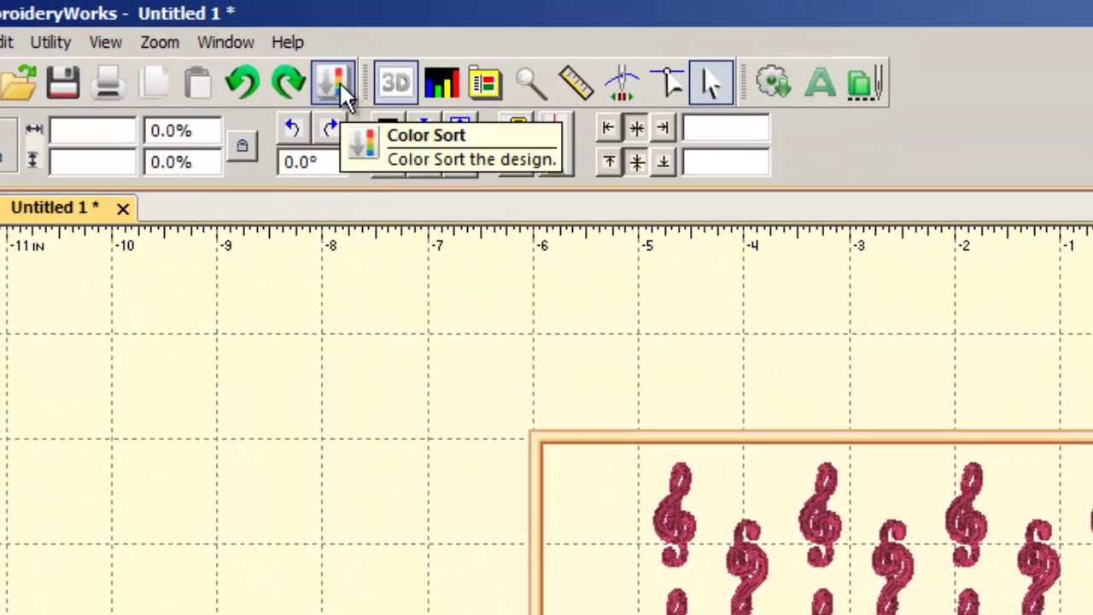
Colour-sort the clef design, save it as Sorted.pes replacing the old file, then select all clefs
left_click(345, 92)
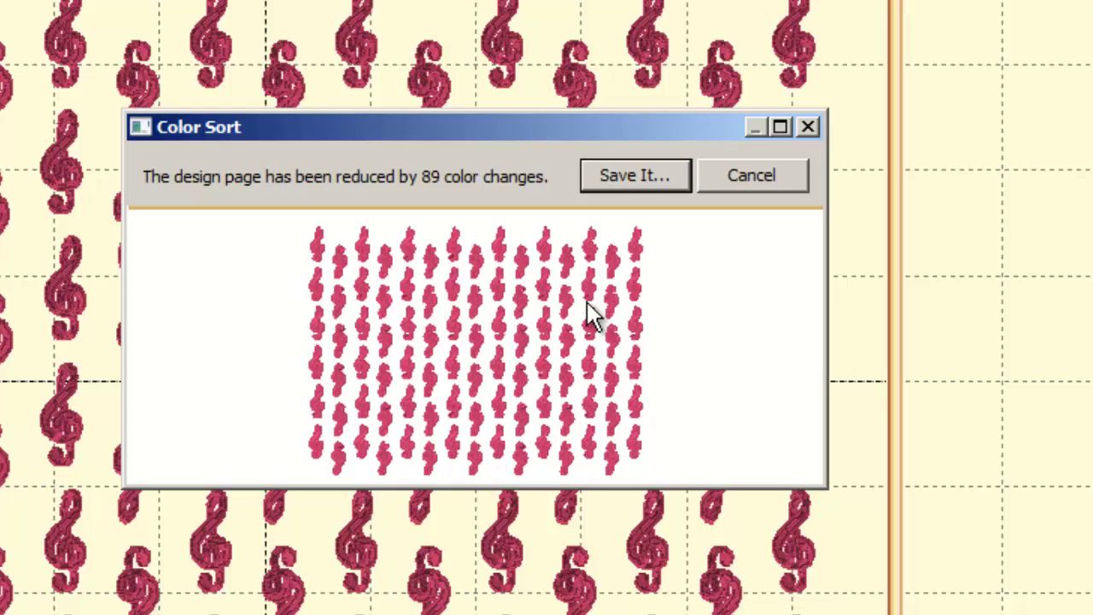
left_click(601, 175)
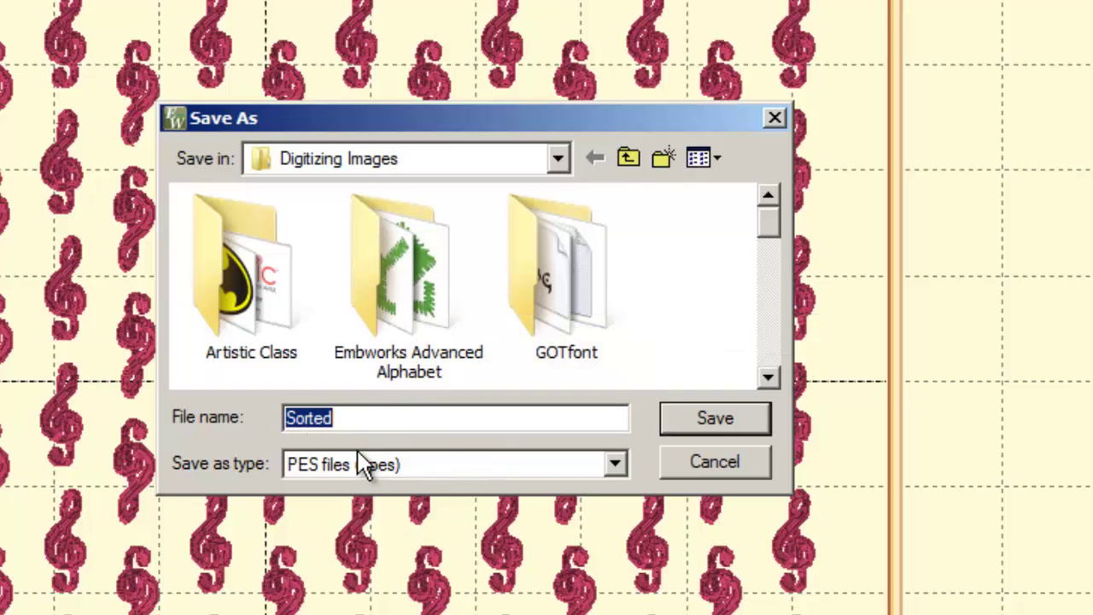
left_click(696, 422)
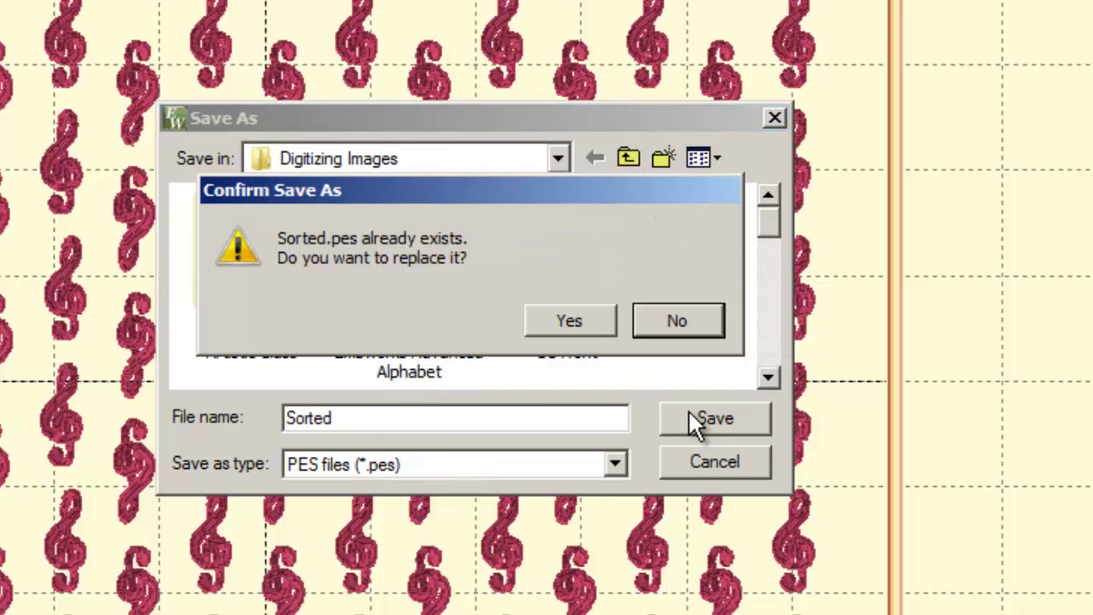
left_click(598, 323)
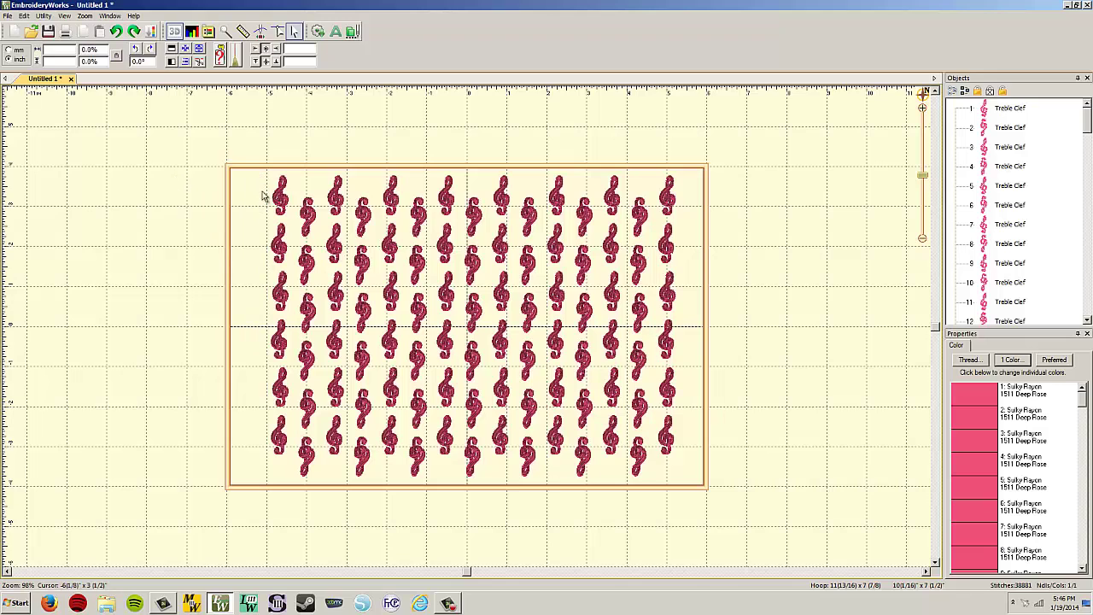
left_click_drag(205, 128, 740, 515)
Delete all the treble clefs from the hoop
key("Delete")
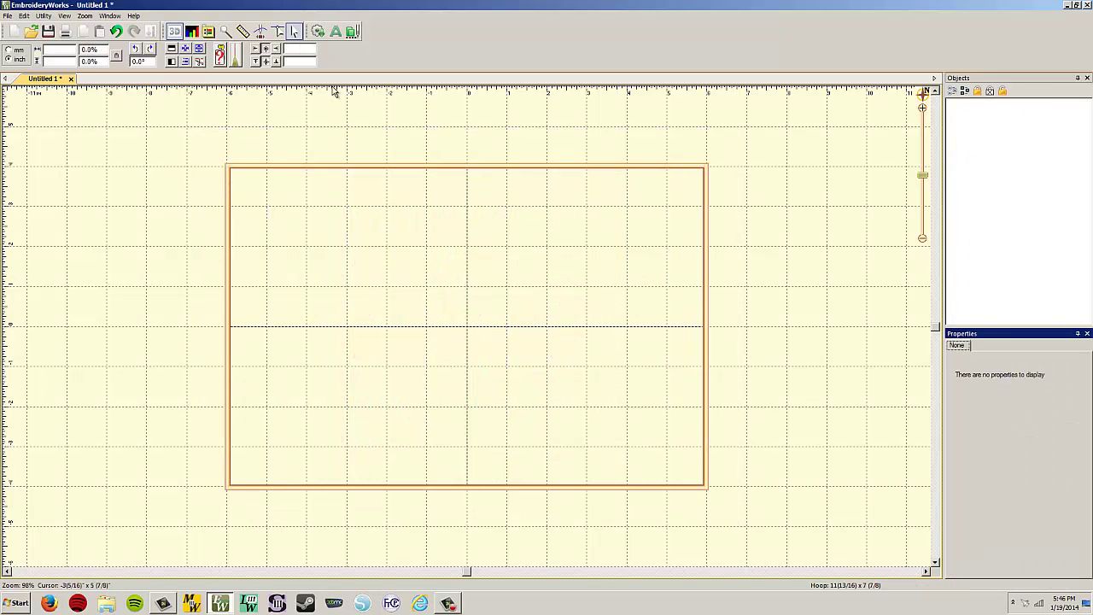
left_click(49, 15)
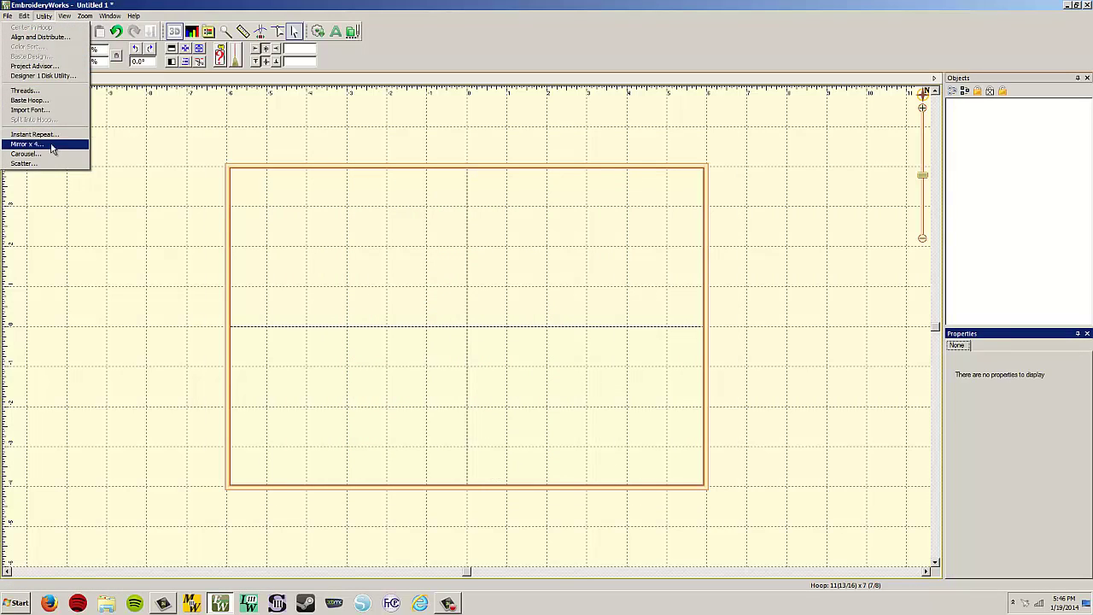
left_click(253, 147)
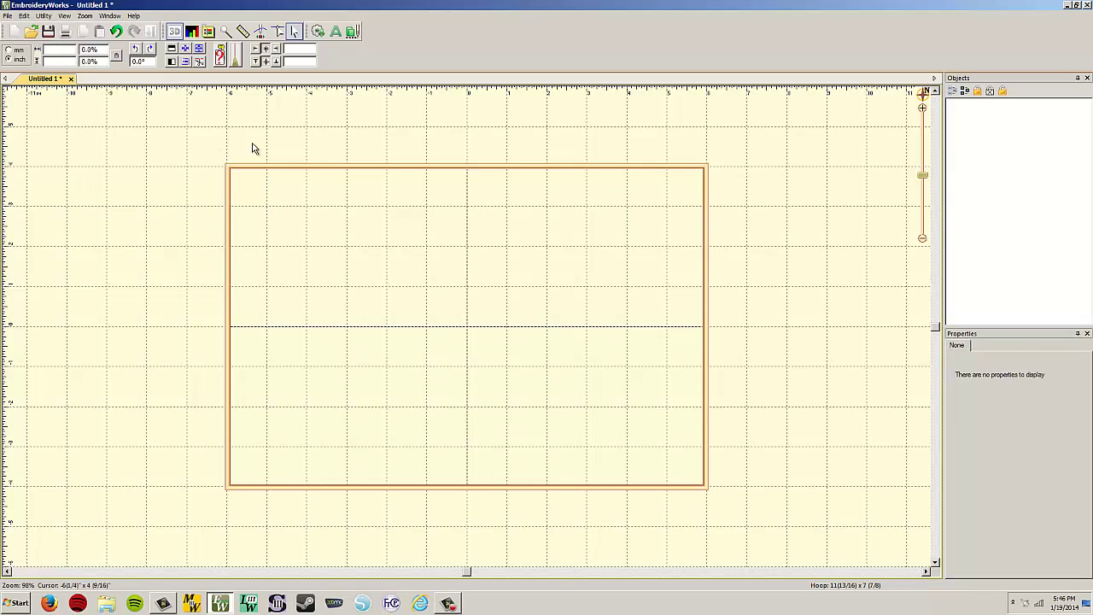
Add the Flower motif from the Motifs 1 library to the design
left_click(320, 32)
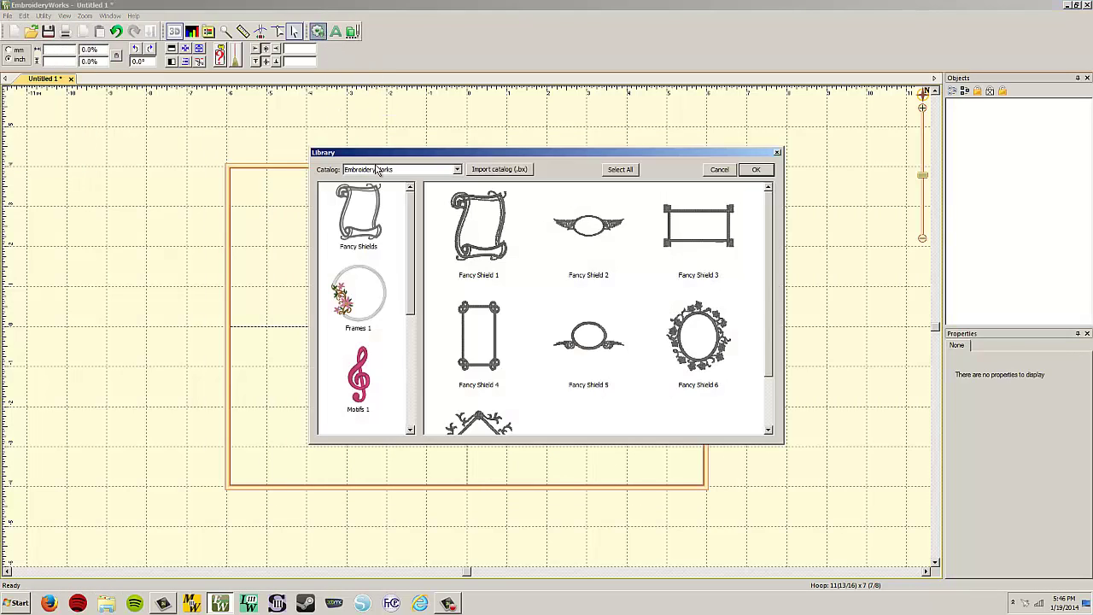
left_click_drag(410, 257, 412, 272)
left_click(367, 320)
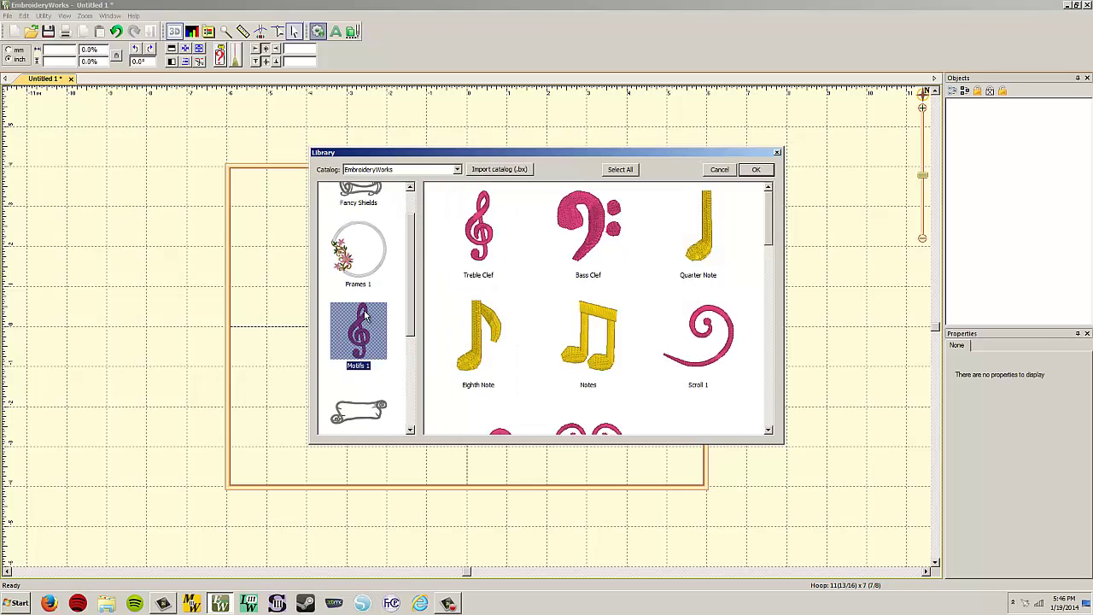
left_click_drag(772, 220, 790, 400)
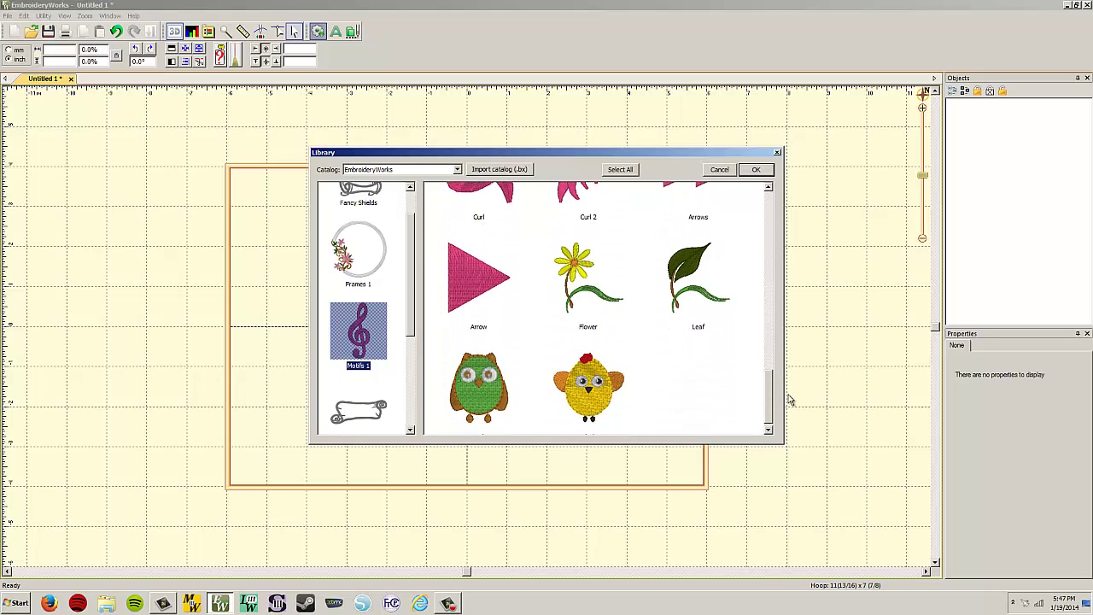
left_click(592, 291)
double_click(584, 282)
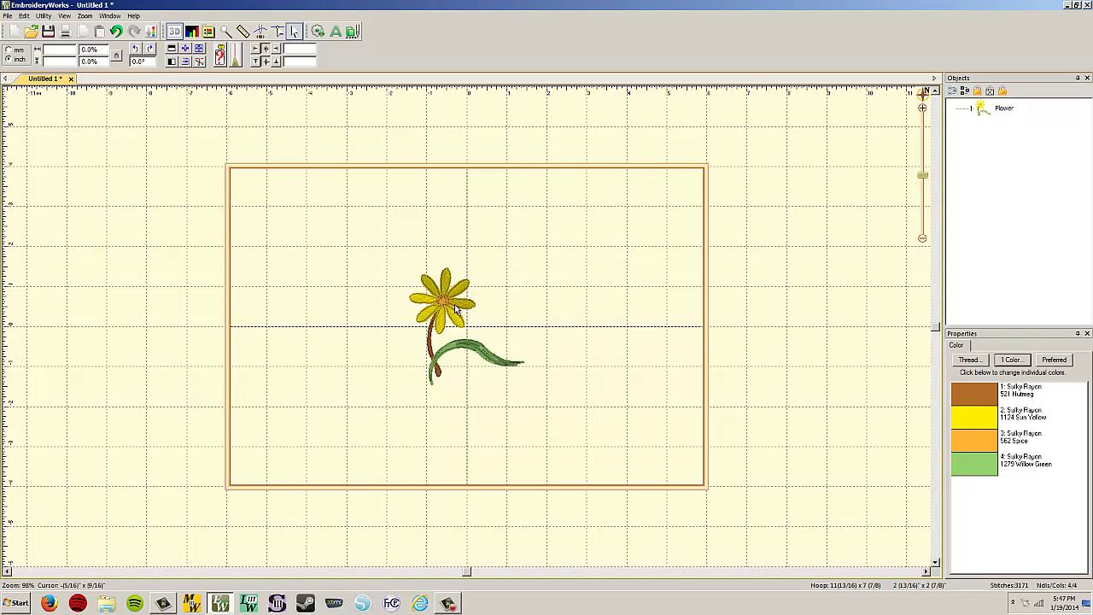
Move the flower up and left in the hoop and enlarge it to about 168%
left_click_drag(460, 291, 412, 258)
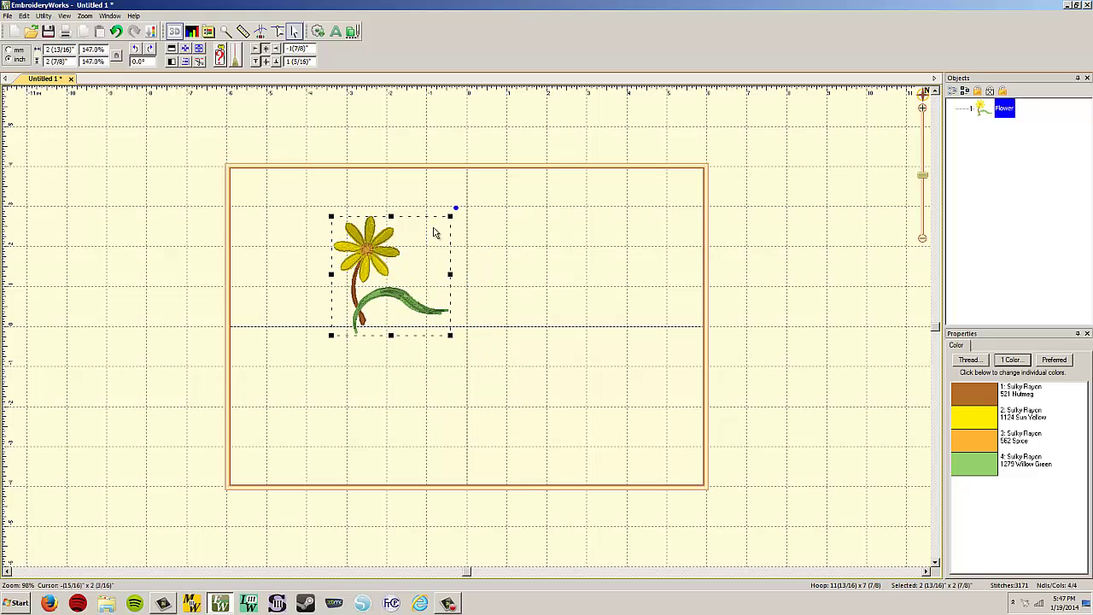
left_click_drag(449, 215, 467, 199)
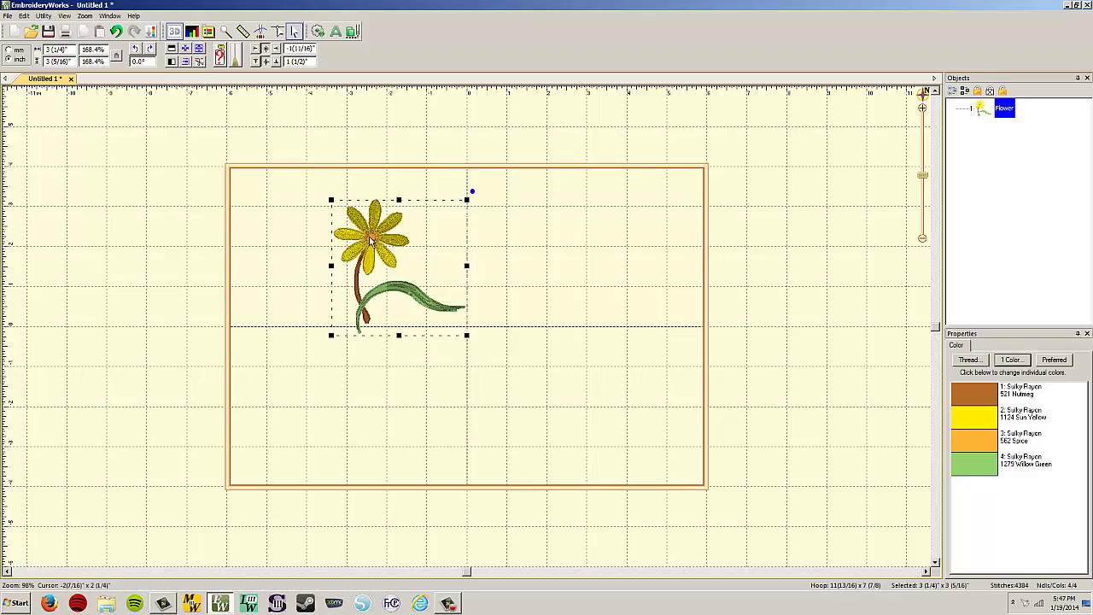
left_click_drag(370, 242, 494, 240)
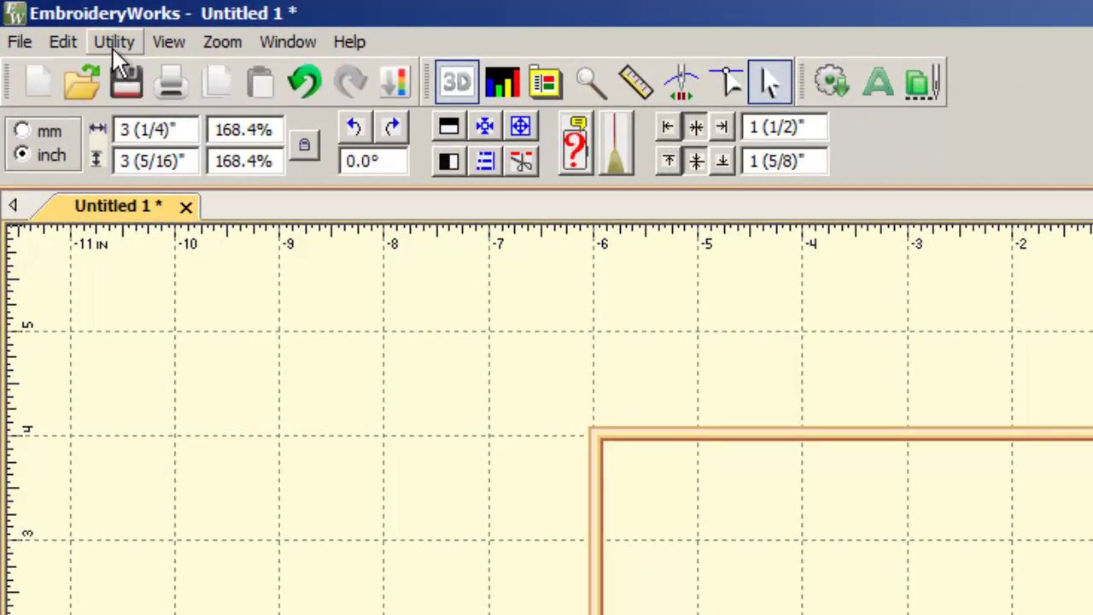
Open Utility > Mirror x 4 for the flower and move its dialog off the design
left_click(112, 46)
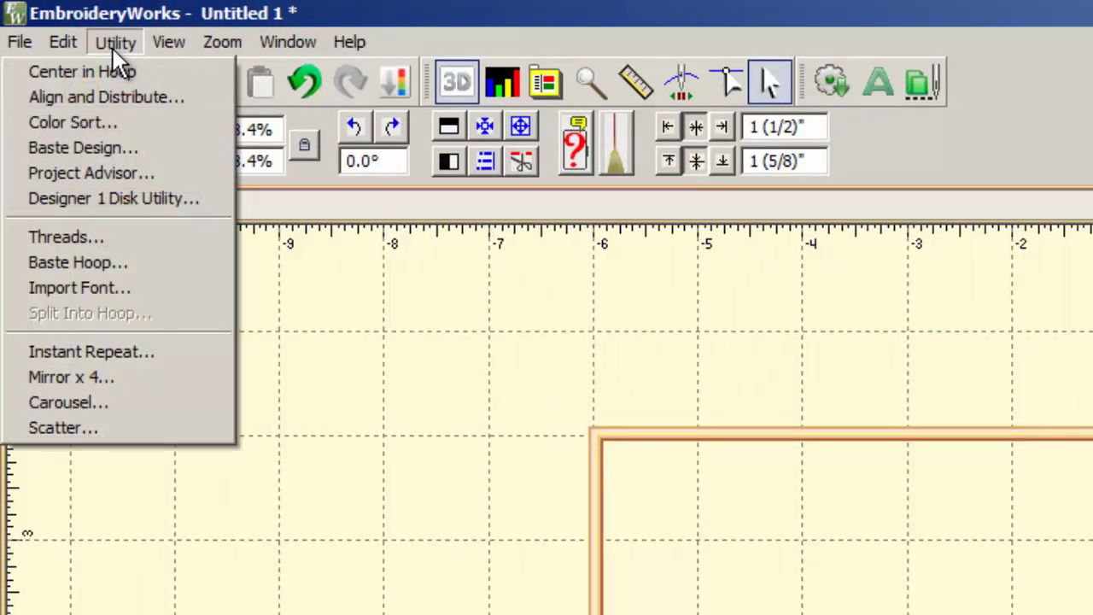
left_click(135, 376)
left_click_drag(781, 256, 105, 104)
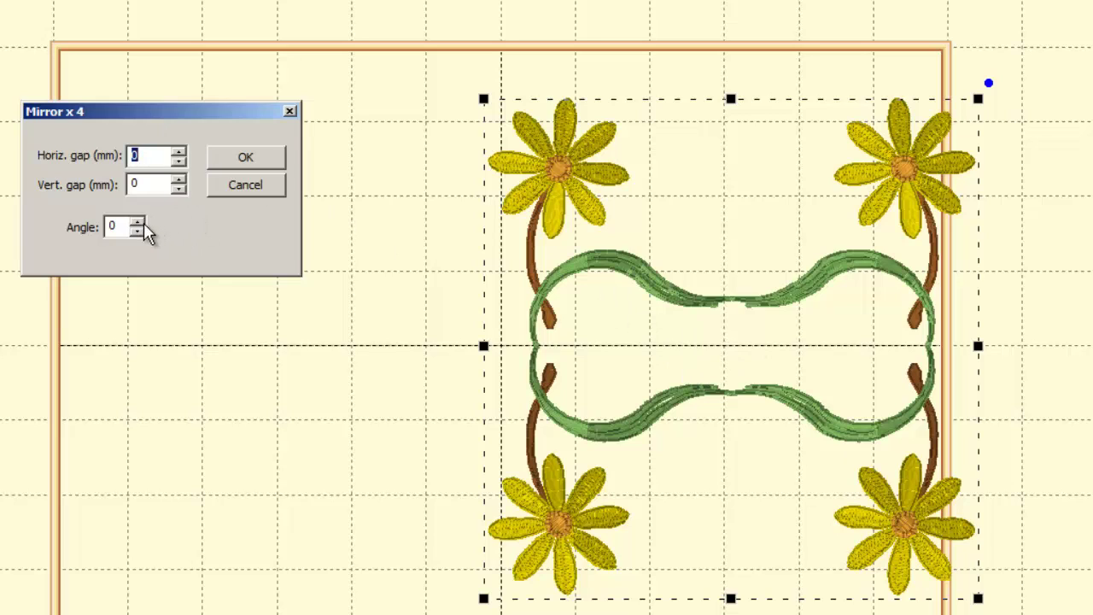
Raise the horizontal and vertical gaps between the mirrored flower copies to preview spacing
left_click(179, 152)
left_click(179, 152)
left_click(180, 153)
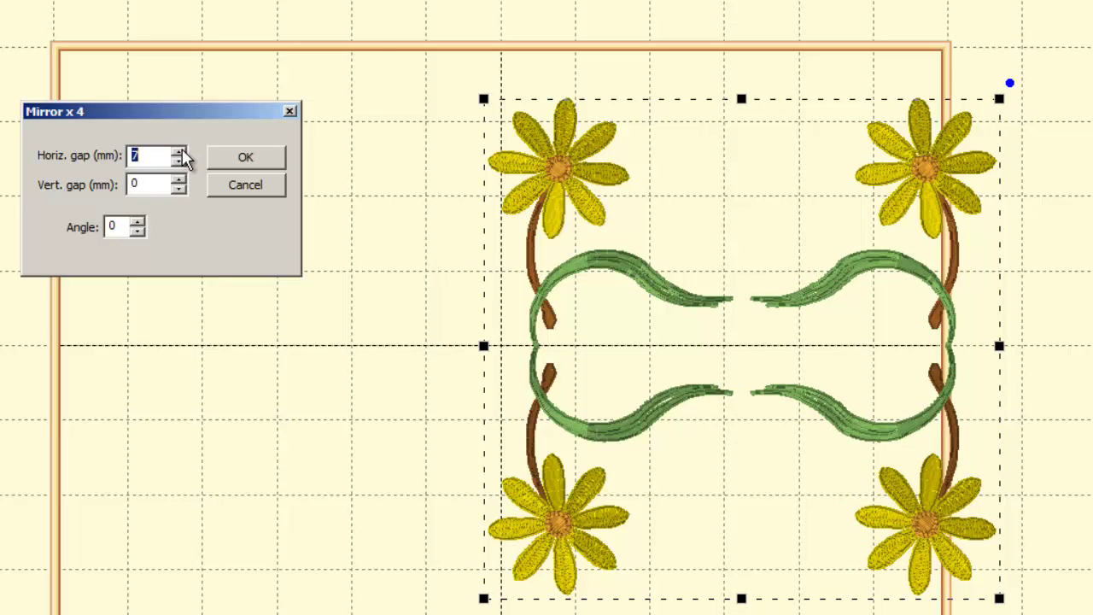
left_click(180, 152)
left_click(179, 152)
left_click(179, 152)
left_click(180, 181)
left_click(179, 180)
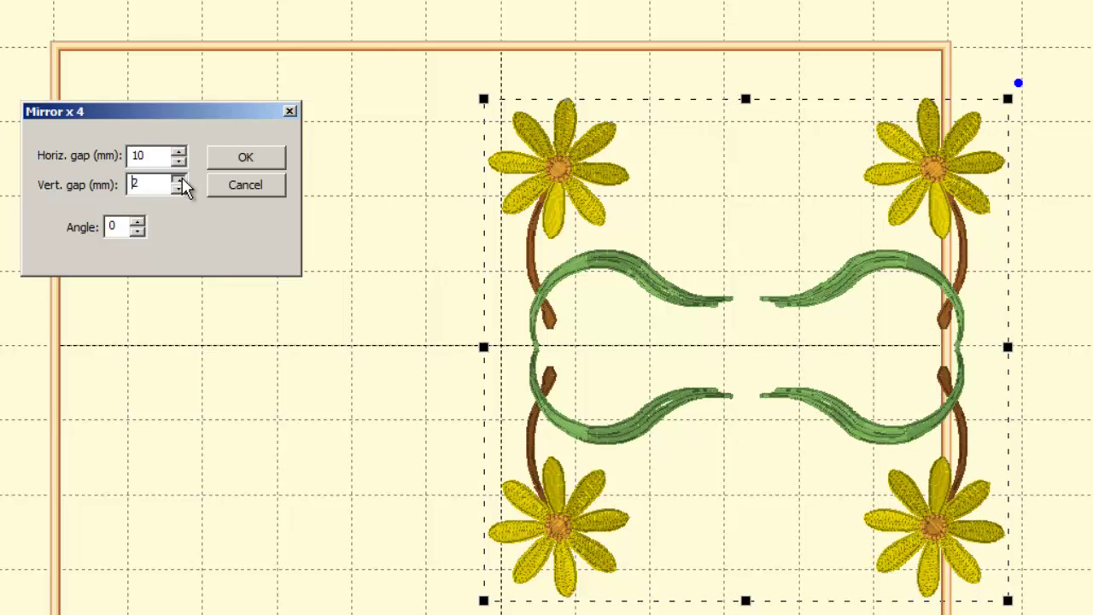
left_click_drag(179, 181, 174, 190)
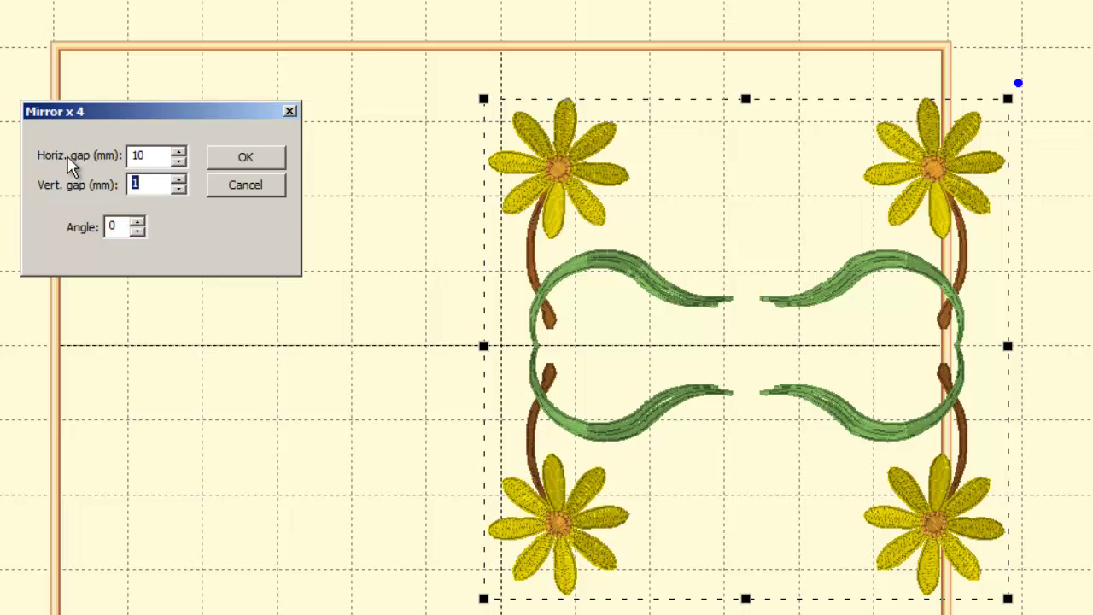
key("shift+Tab")
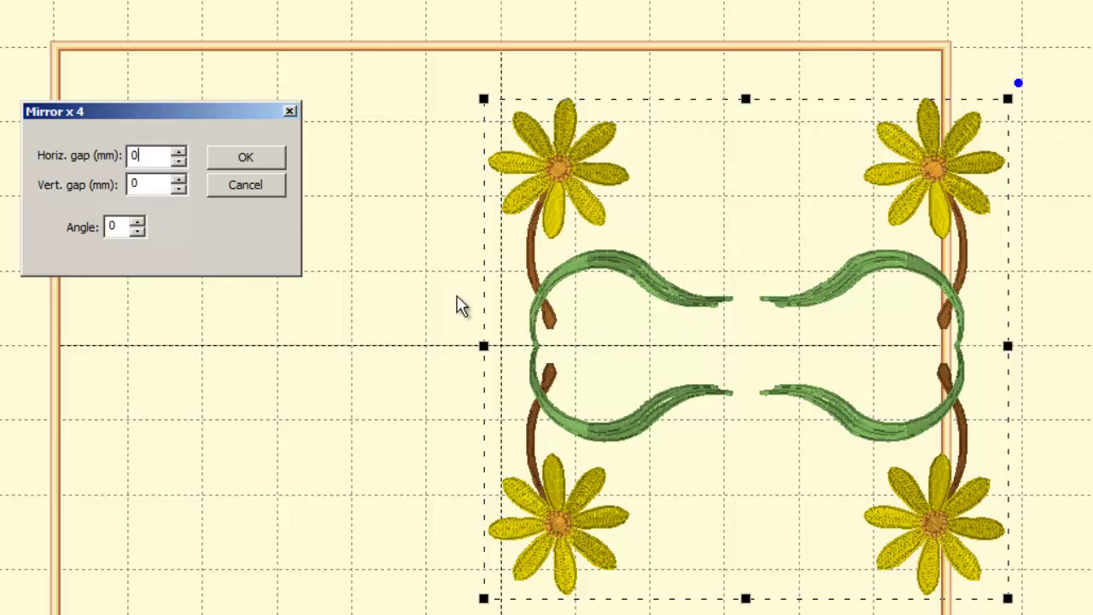
Apply the four-way mirror with angle 359, a 2 mm horizontal gap and a 50 vertical gap
left_click_drag(212, 112, 183, 116)
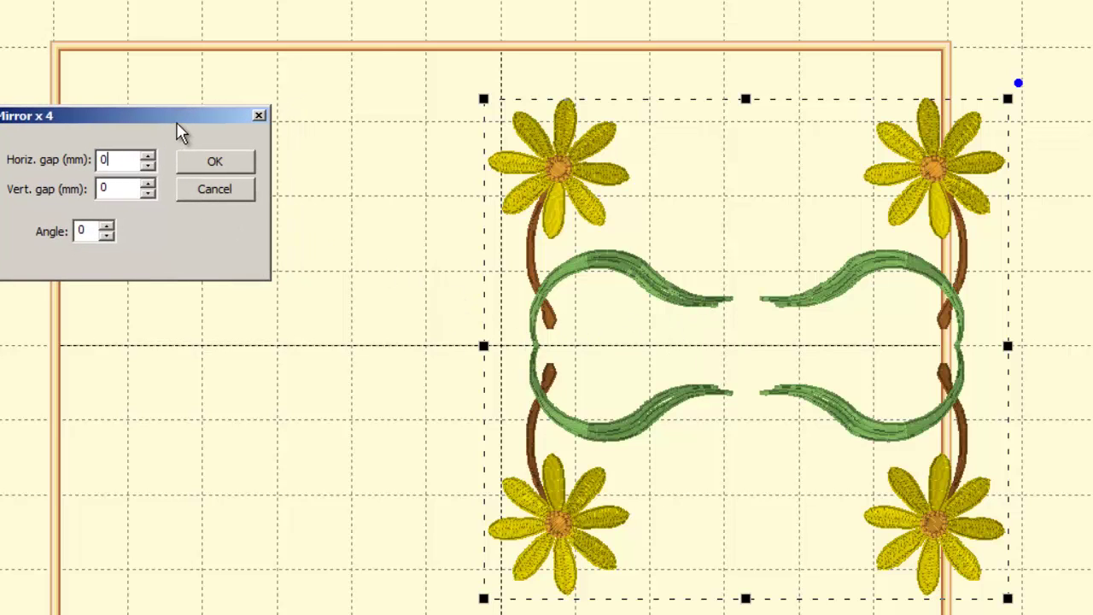
left_click_drag(109, 228, 109, 228)
left_click(109, 228)
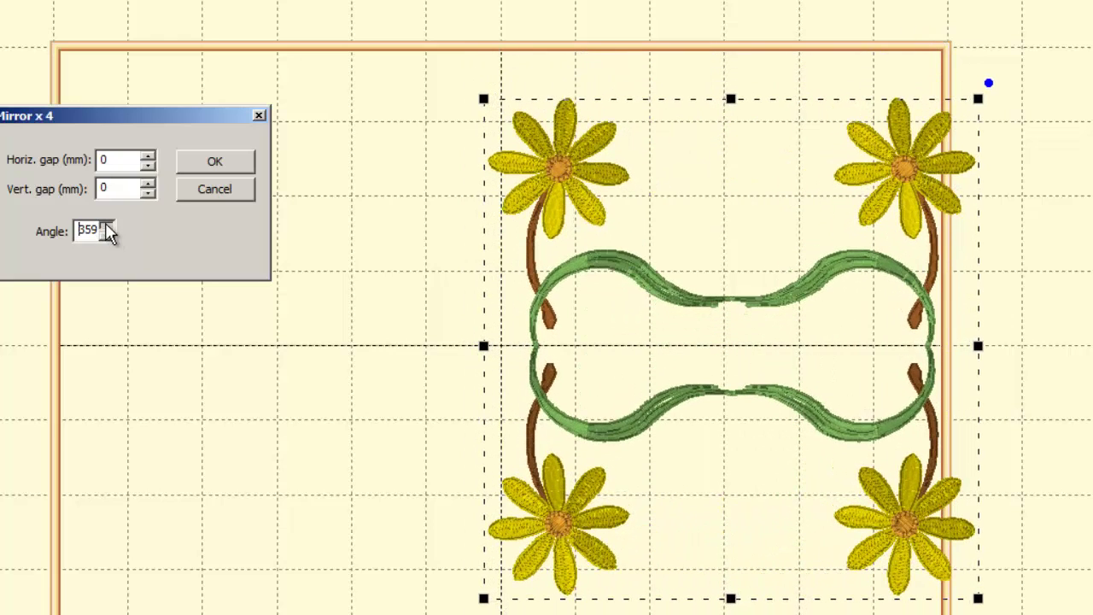
left_click(148, 158)
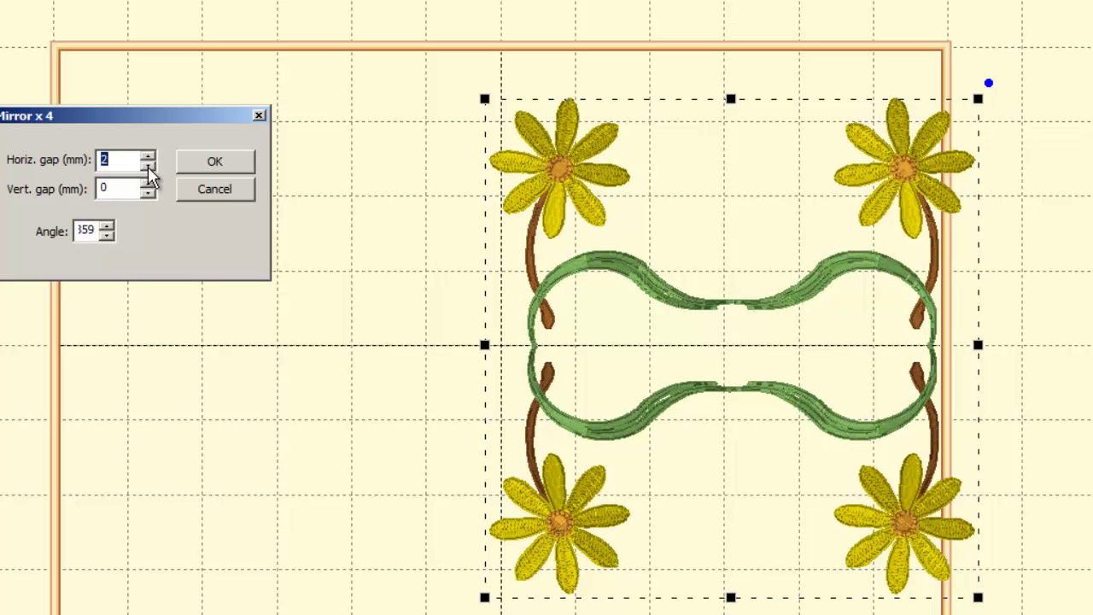
left_click_drag(147, 183, 149, 188)
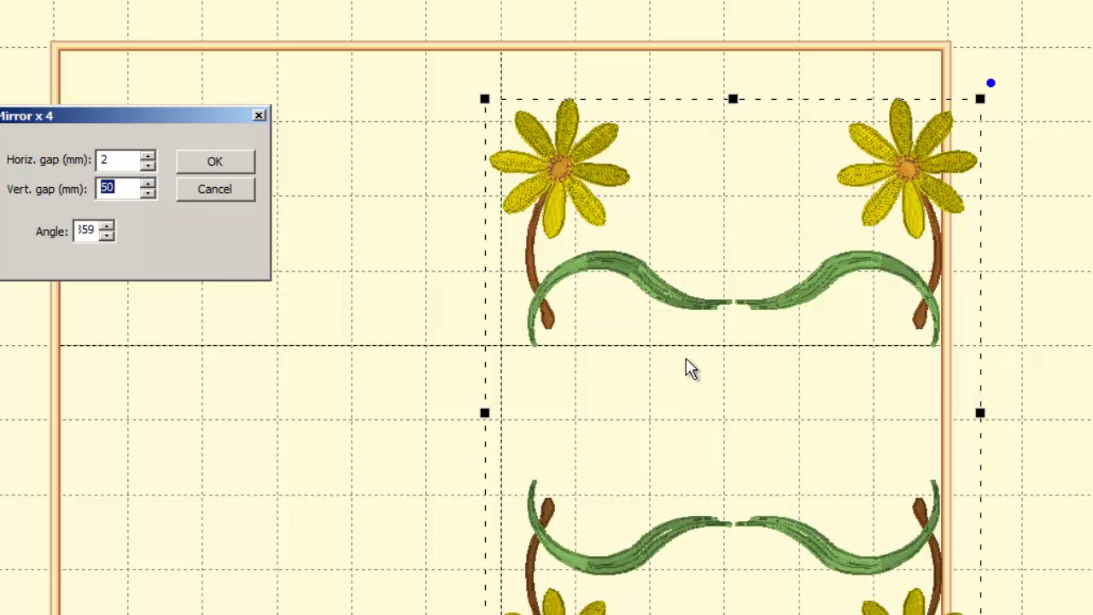
left_click(248, 167)
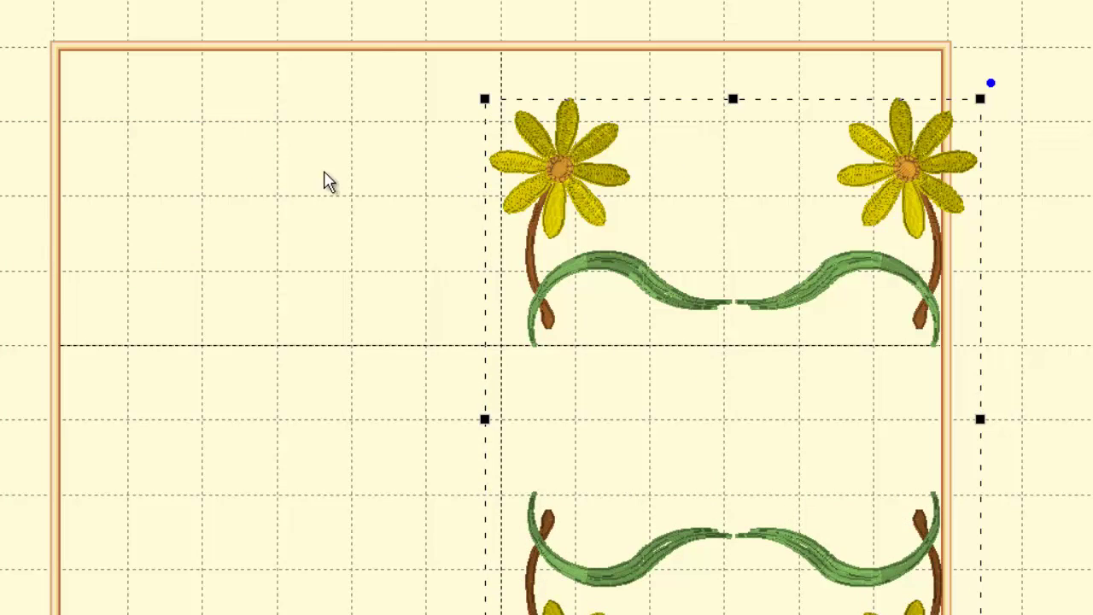
Select the whole mirrored design, move it left and up, and rotate it 90°
left_click(546, 179)
left_click(402, 193)
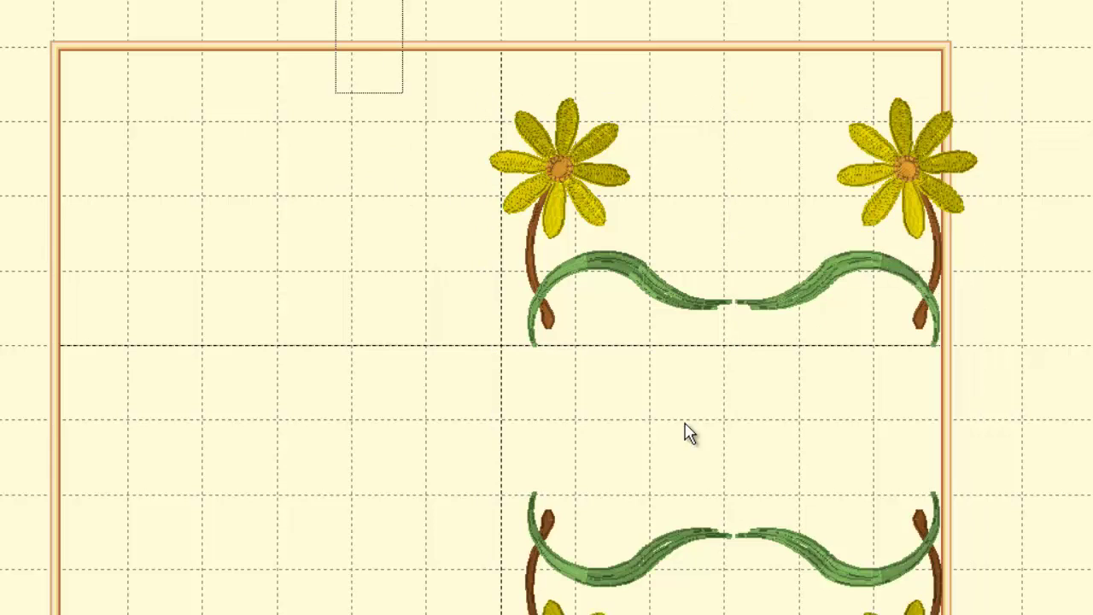
key("ctrl+a")
left_click_drag(498, 202, 293, 123)
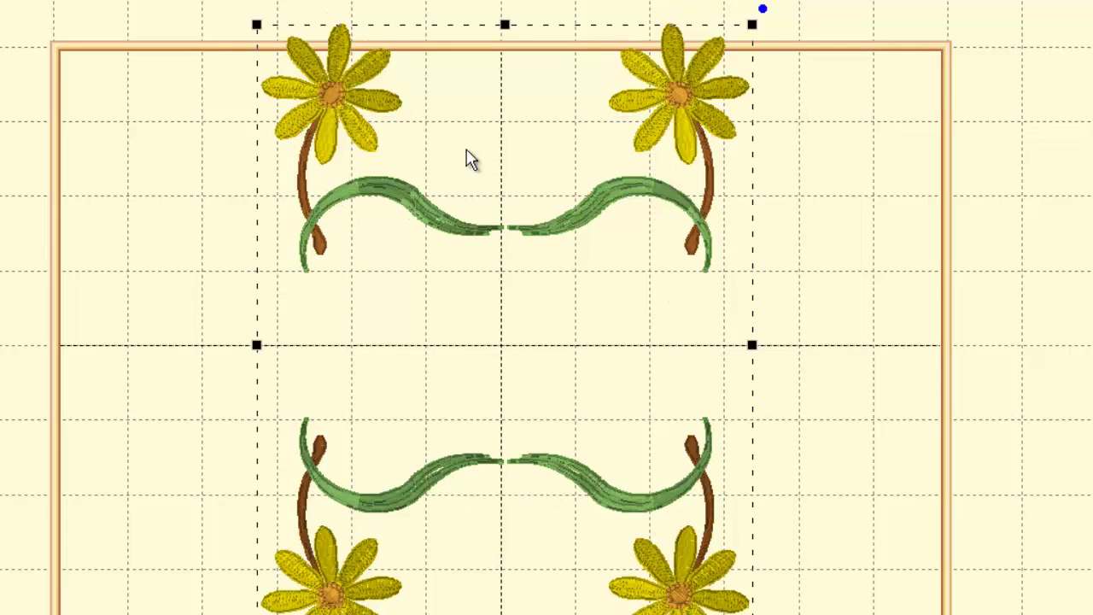
left_click_drag(763, 9, 289, 182)
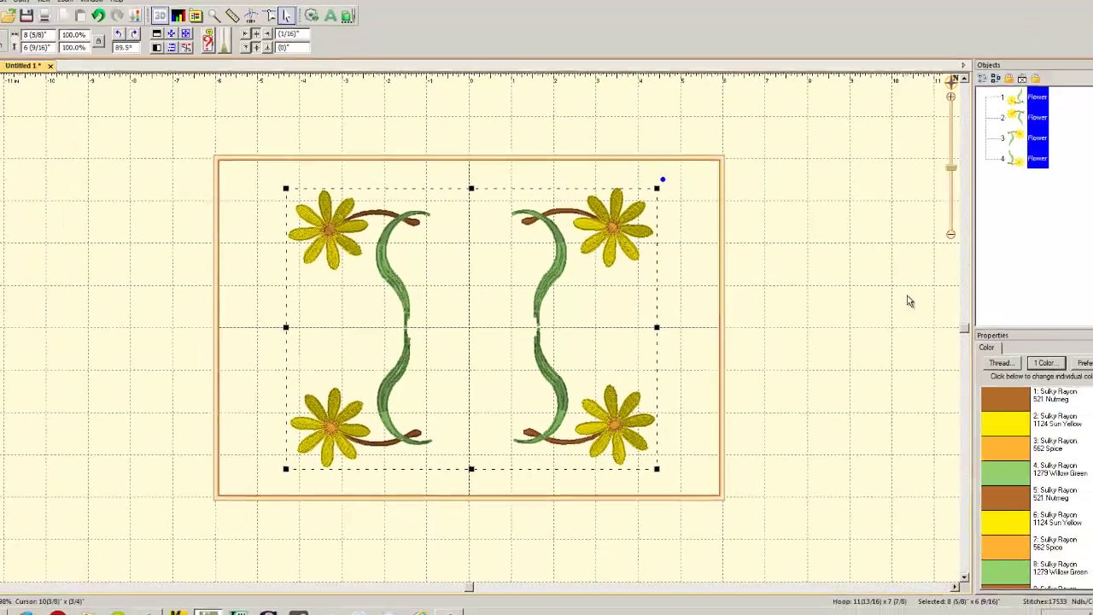
Colour-sort the four-flower design and save it as Sorted.pes, overwriting the existing file
left_click(983, 311)
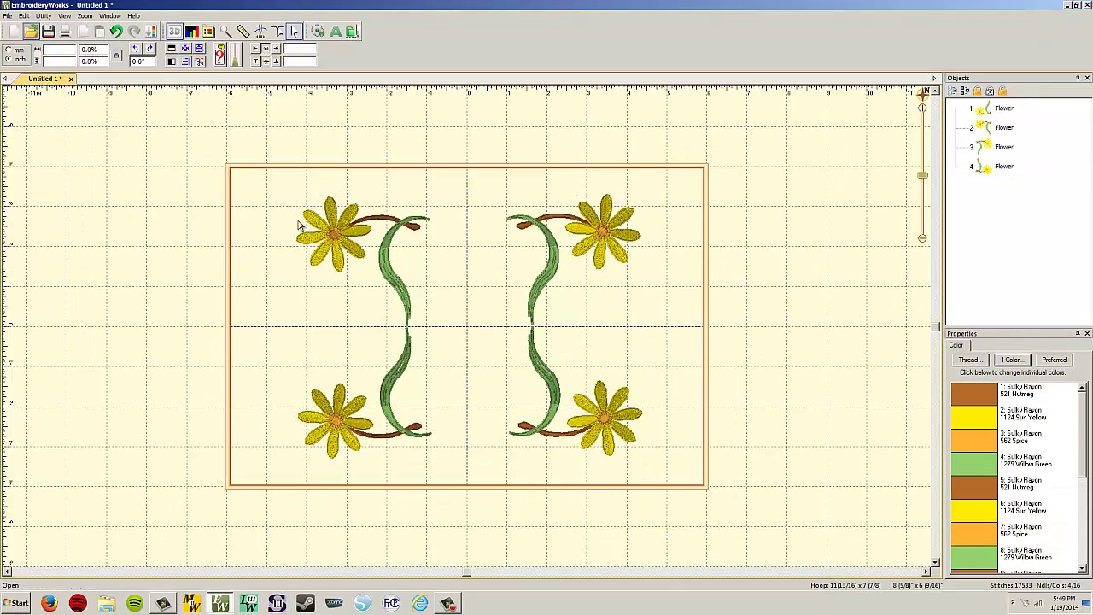
left_click(151, 31)
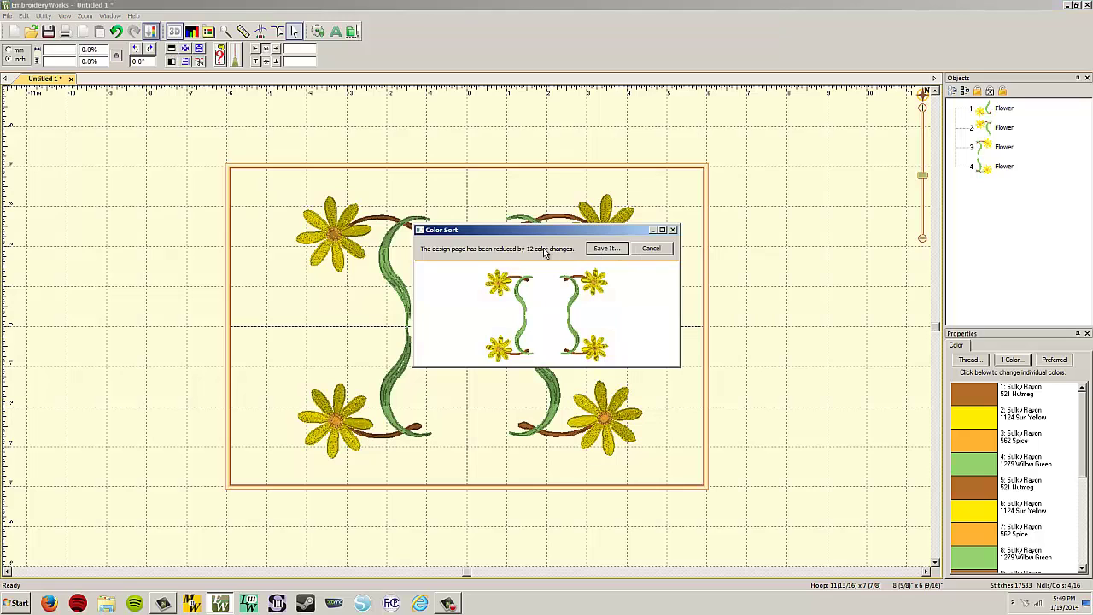
left_click(654, 250)
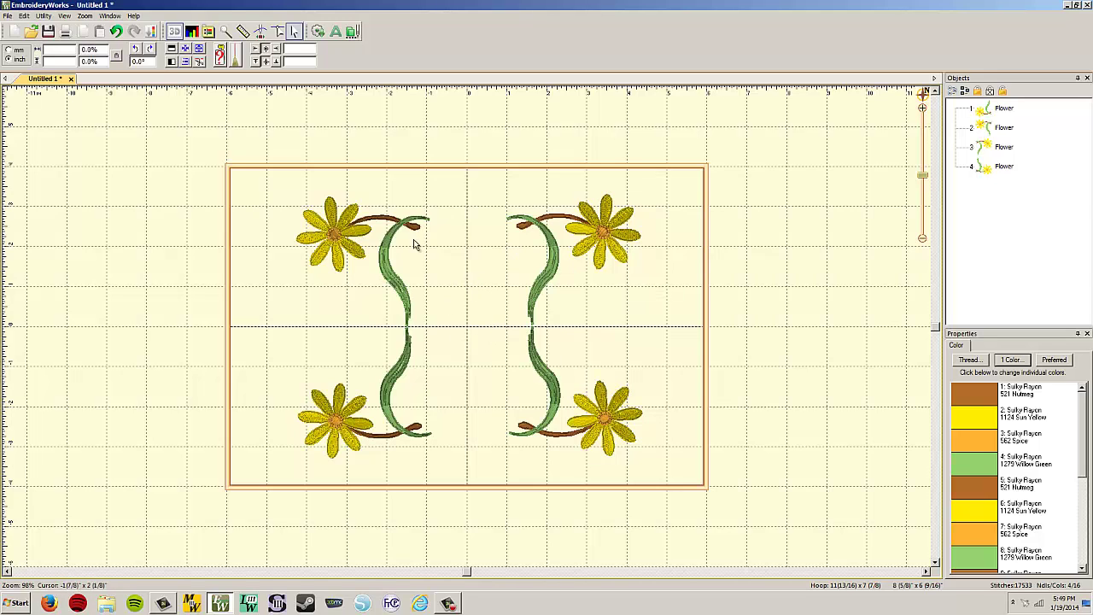
left_click(151, 31)
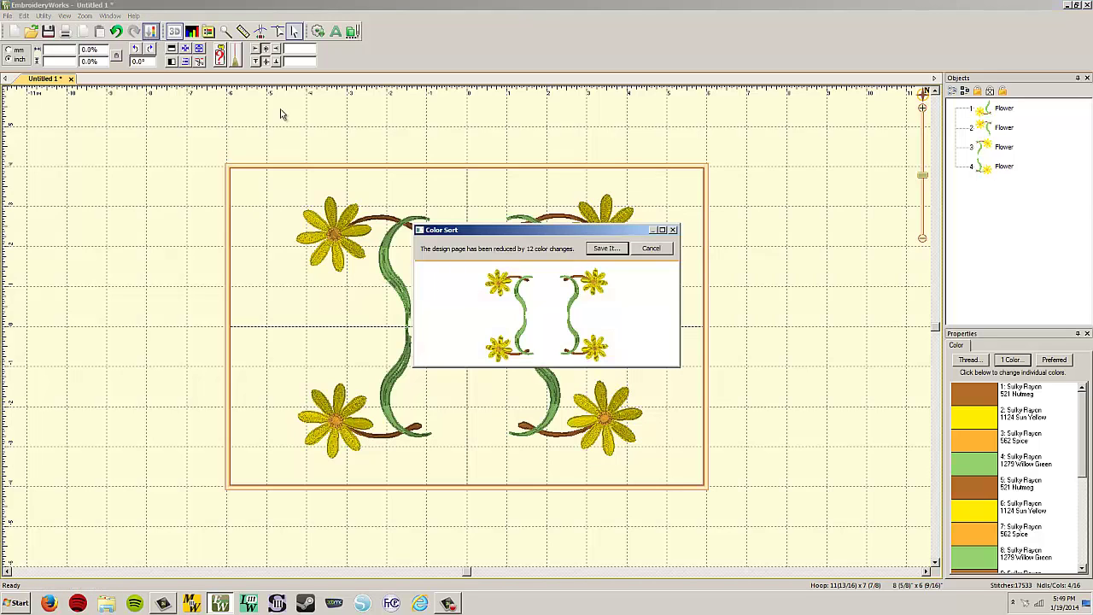
left_click(604, 249)
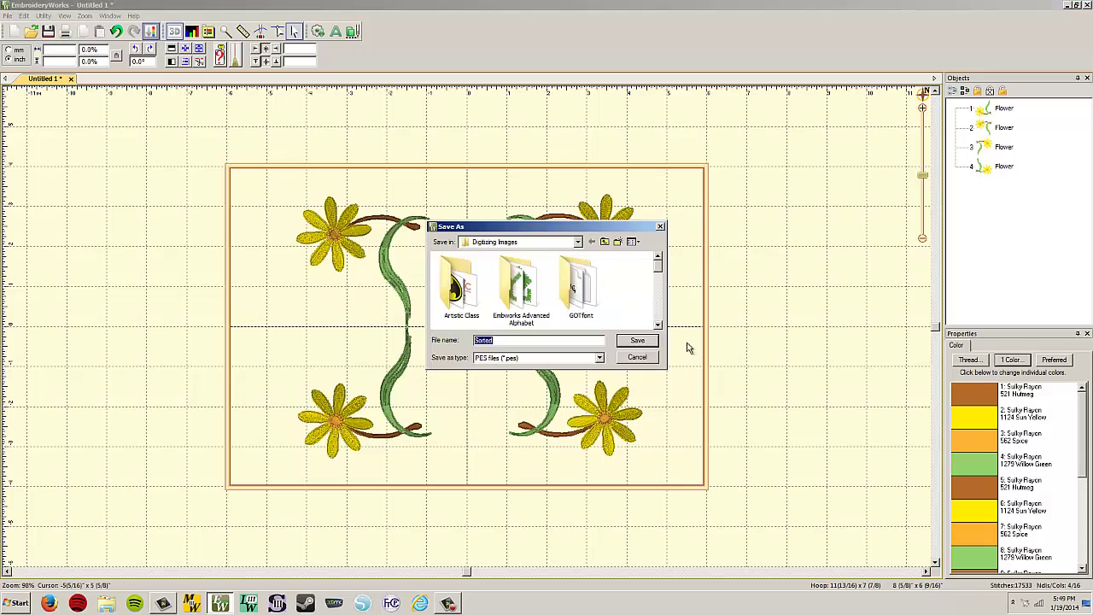
left_click(638, 340)
left_click(583, 304)
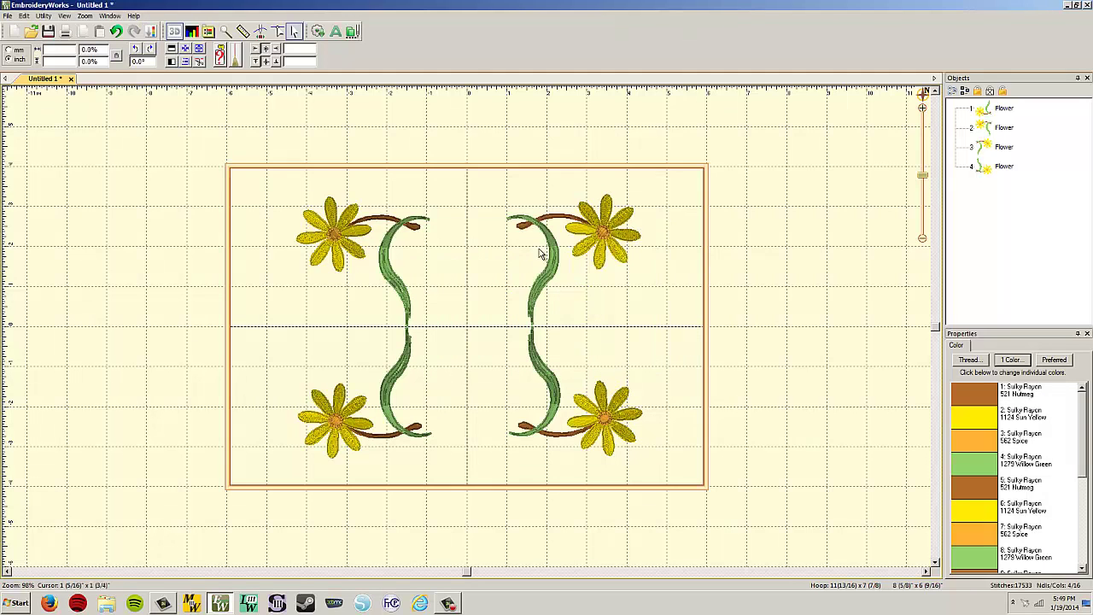
left_click(8, 16)
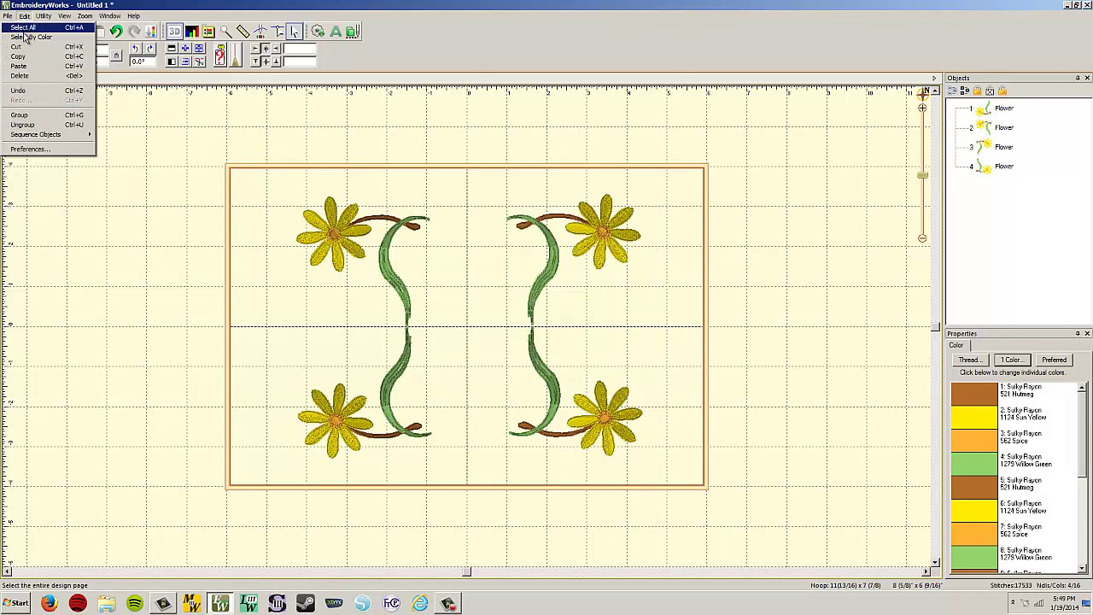
Open the saved Sorted.pes in a new document
left_click(18, 37)
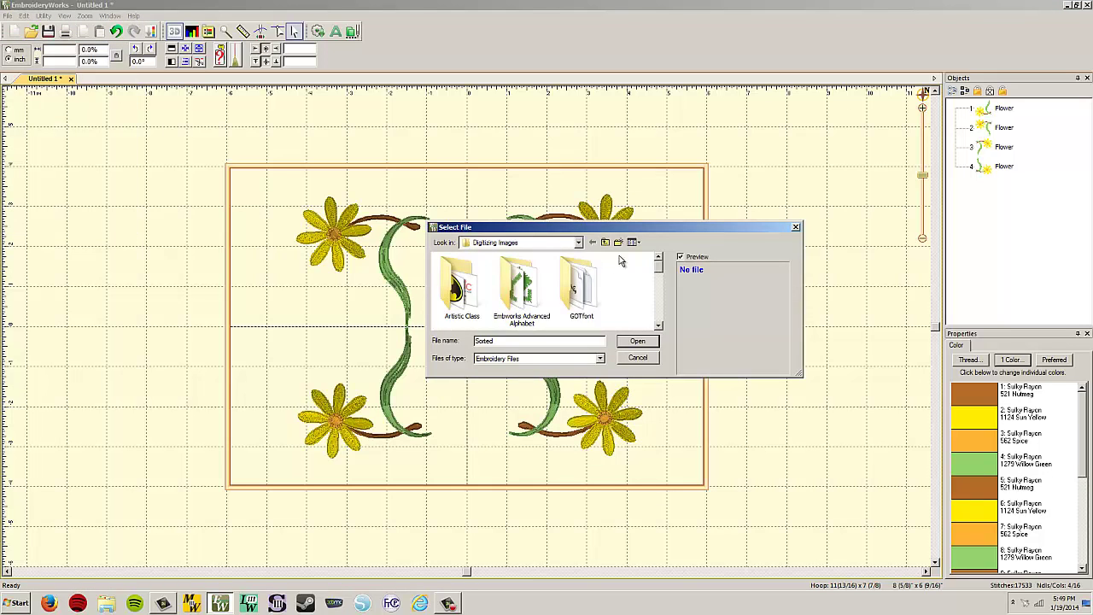
scroll(659, 278, "down", 5)
left_click(462, 295)
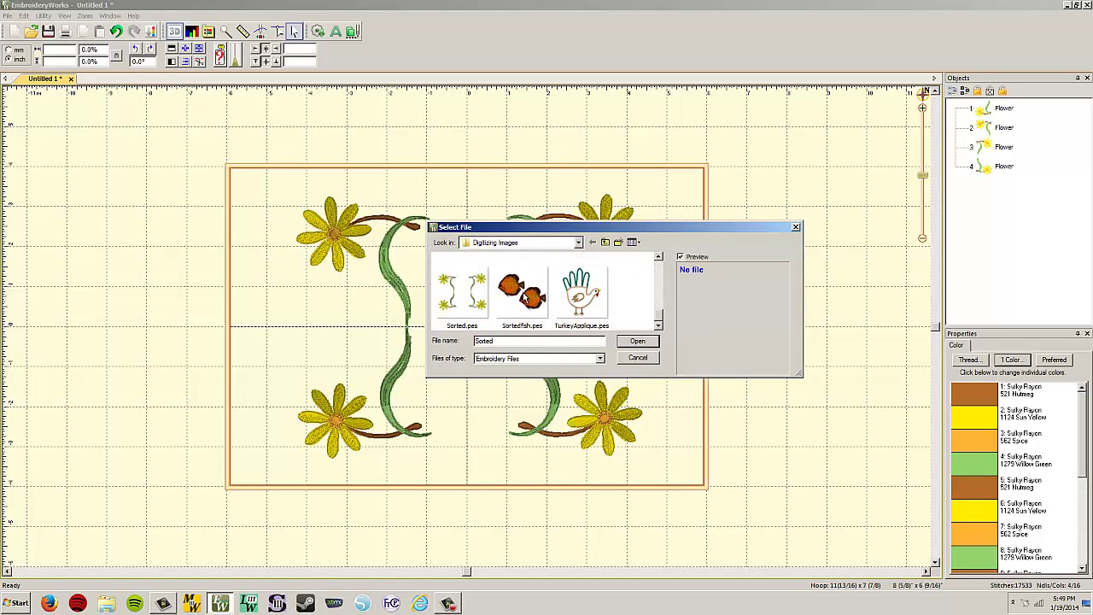
left_click(639, 341)
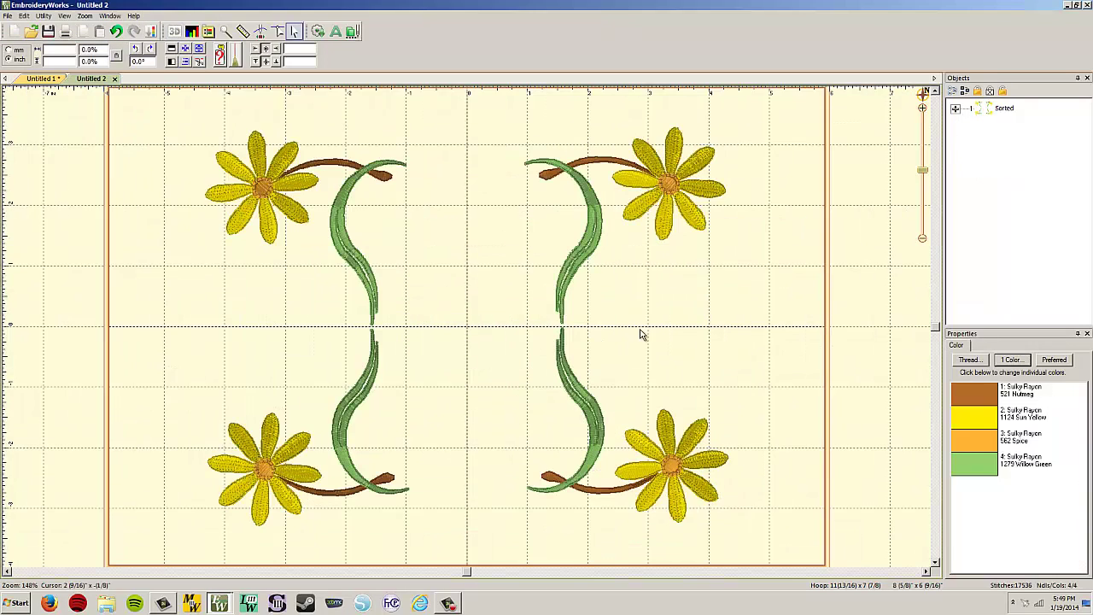
Inspect the Nutmeg, Sun Yellow, Spice and Willow Green threads, then select the whole design
left_click(956, 108)
left_click(1046, 127)
left_click(1046, 147)
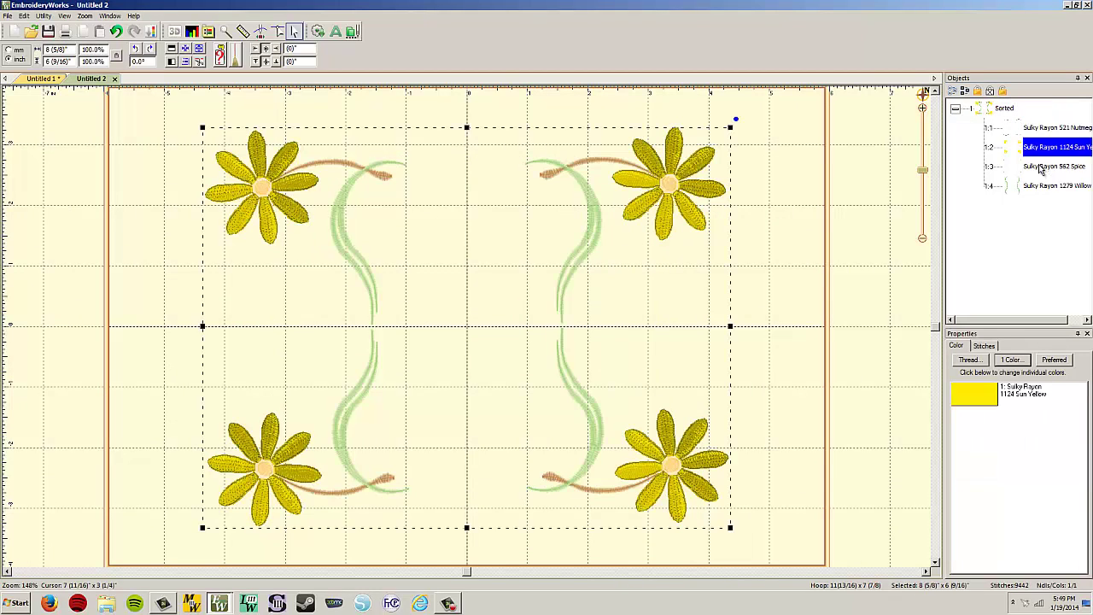
left_click(1046, 166)
left_click(1046, 186)
left_click(791, 229)
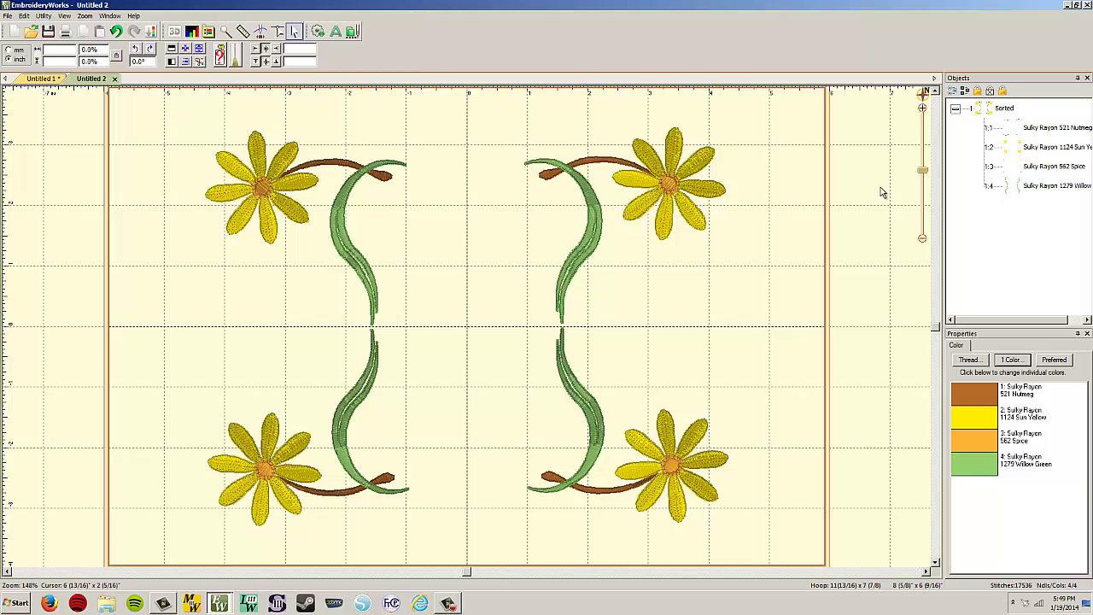
left_click(1004, 109)
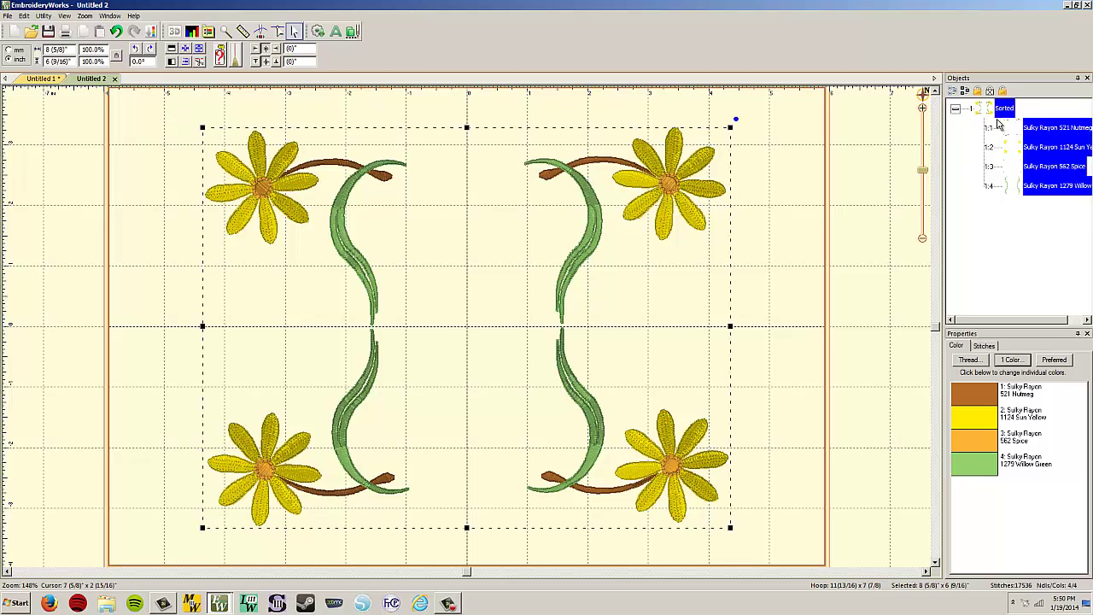
Delete the flower design from the hoop
key("Delete")
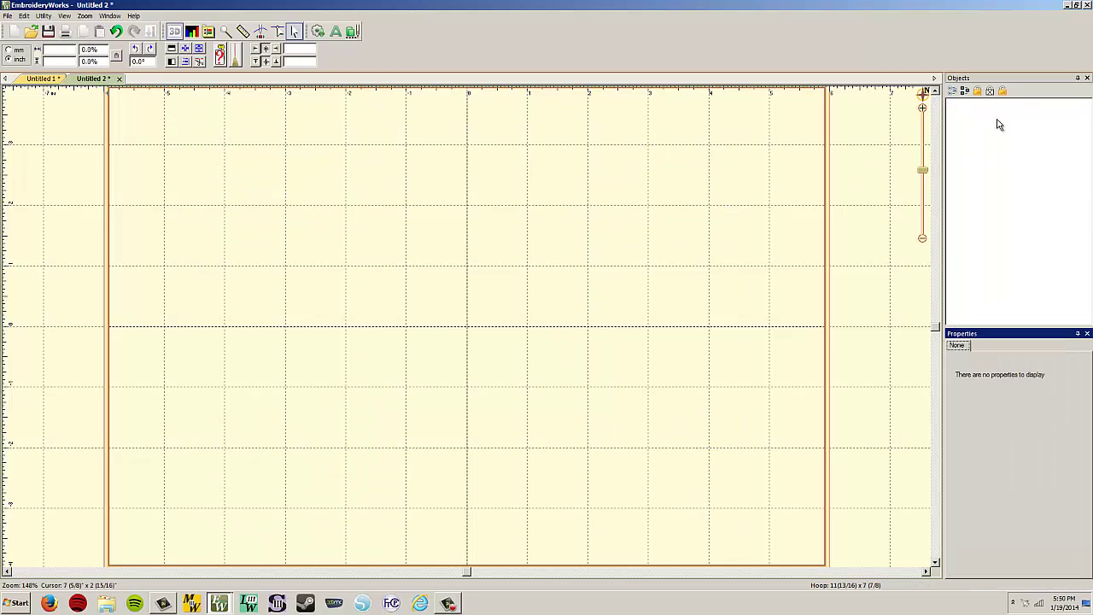
left_click(44, 17)
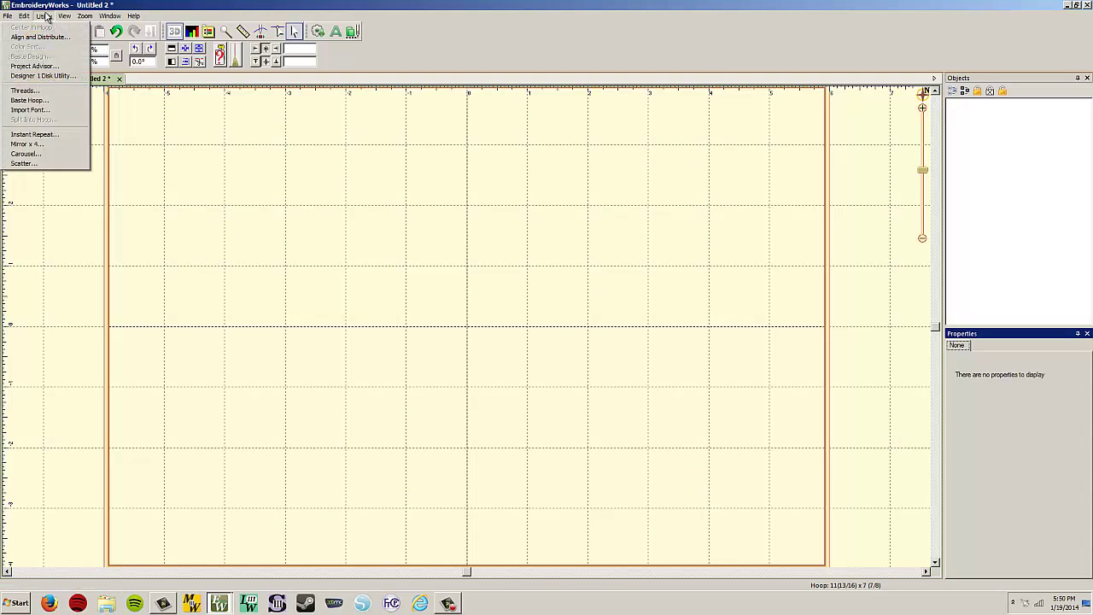
left_click(294, 169)
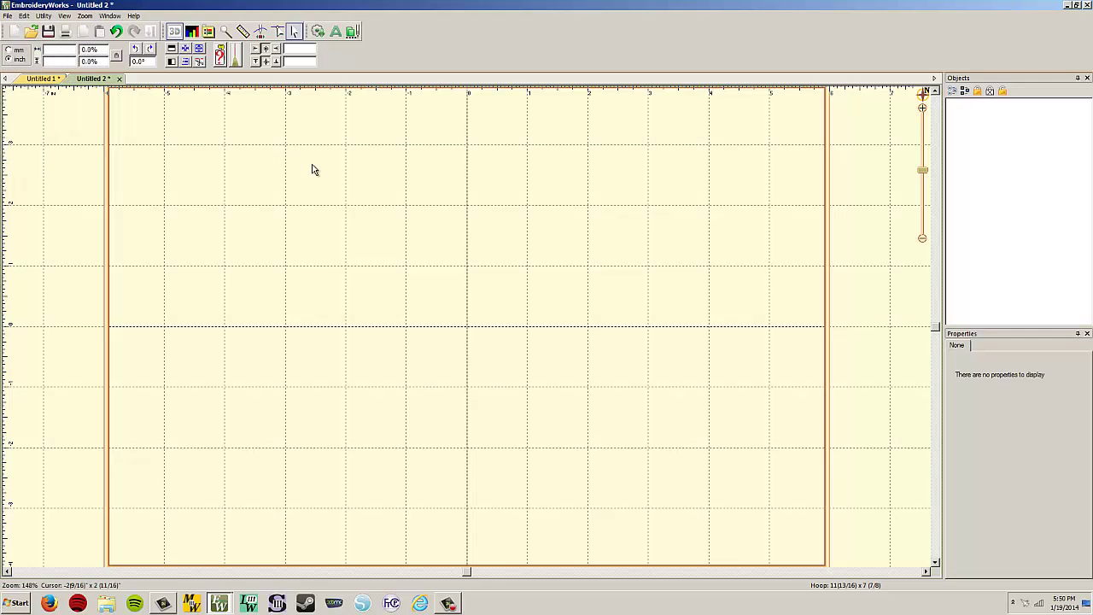
Insert the Scroll Double 5 motif from the Motifs 1 library catalog
left_click(318, 31)
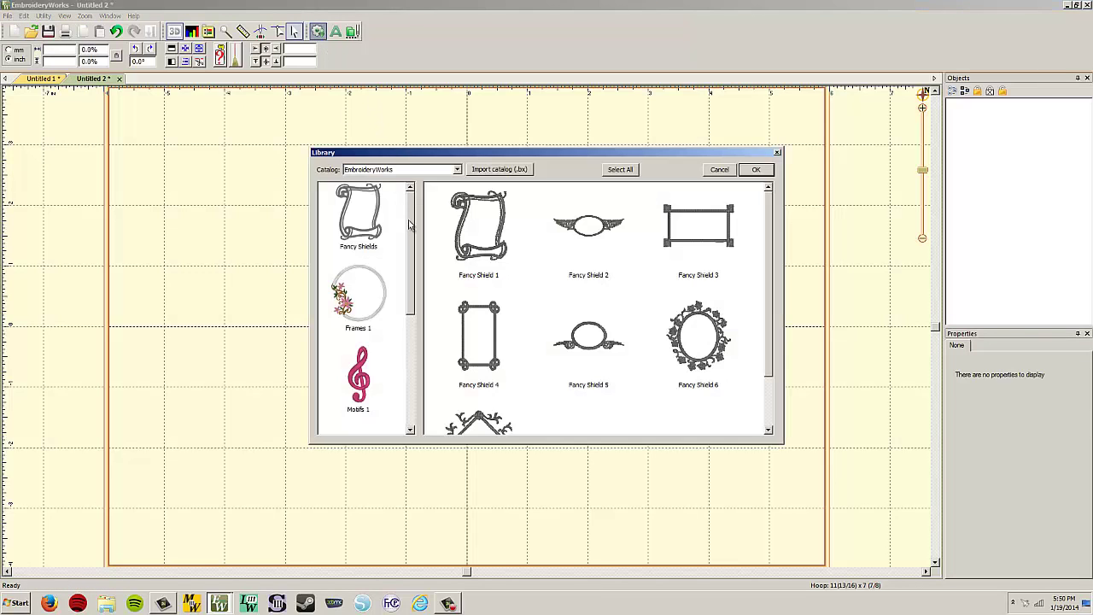
left_click_drag(410, 225, 407, 379)
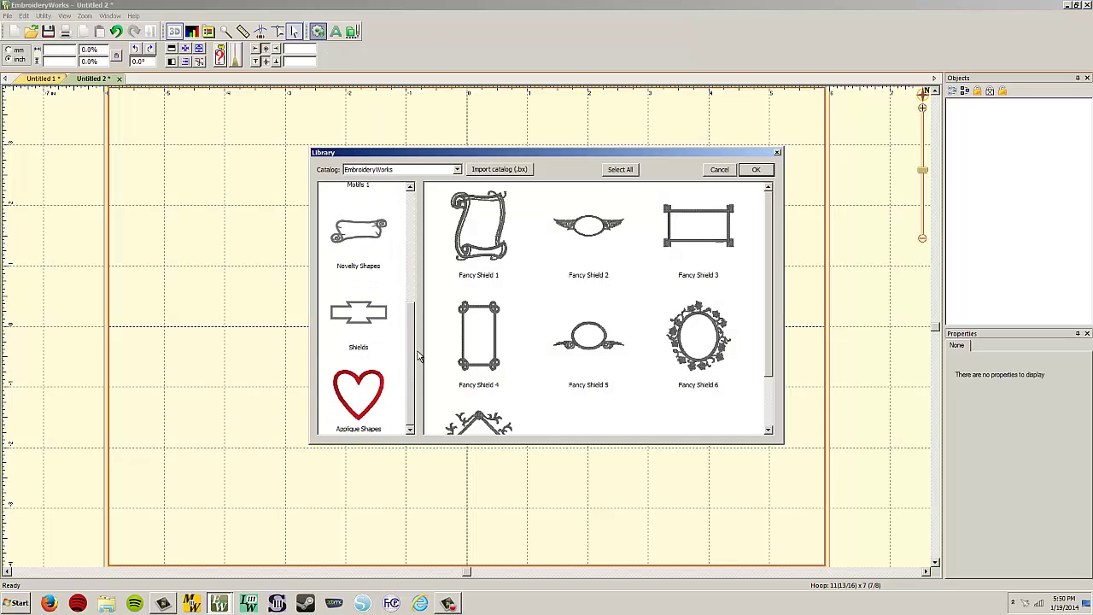
scroll(418, 356, "up", 3)
left_click(358, 278)
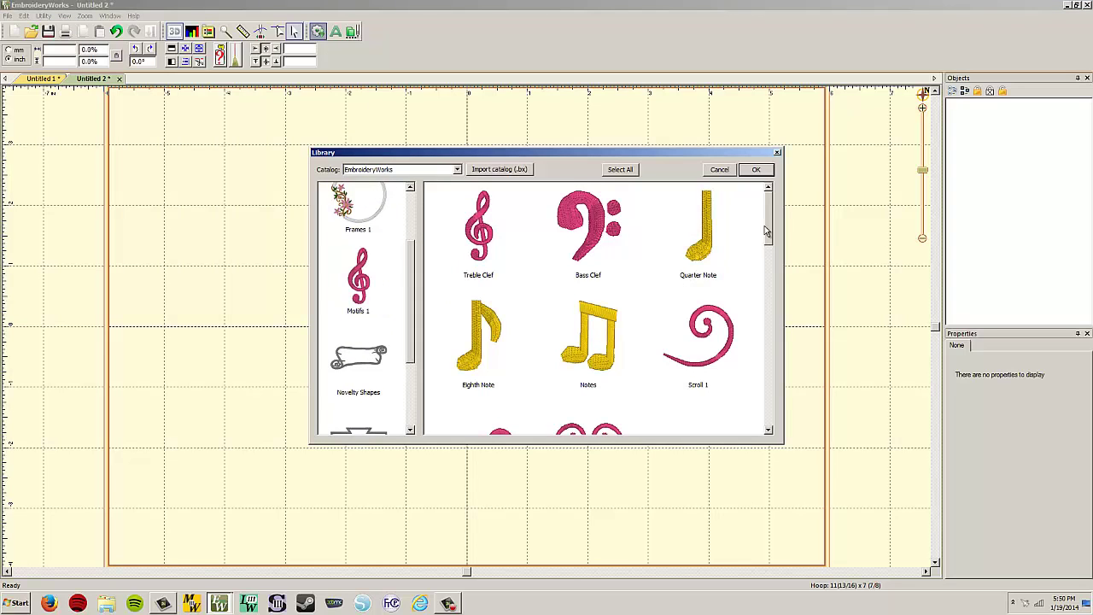
left_click_drag(765, 226, 759, 285)
left_click(699, 282)
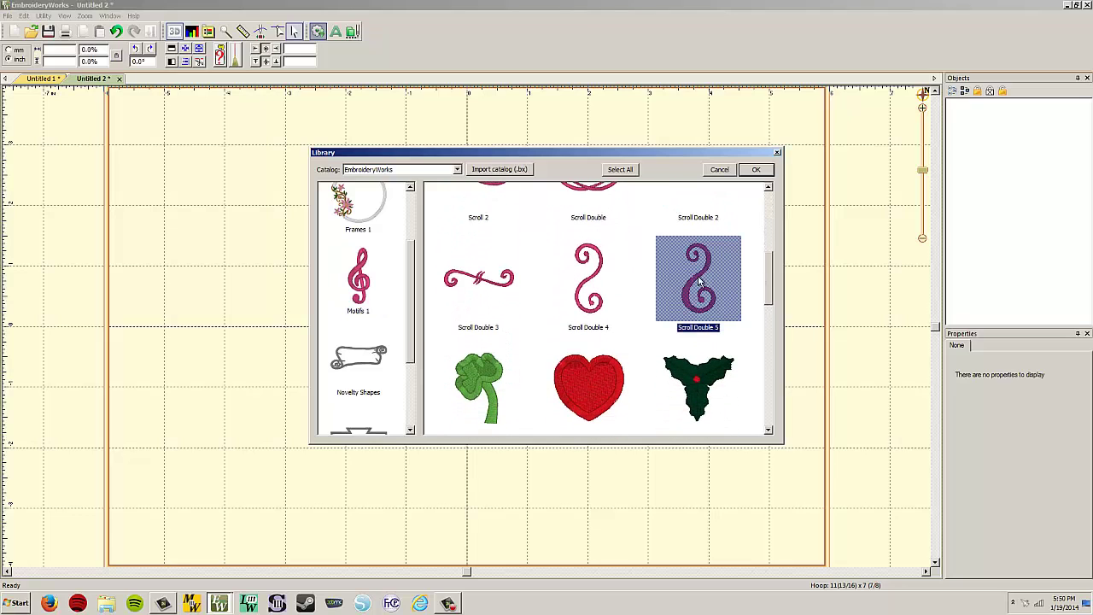
double_click(697, 285)
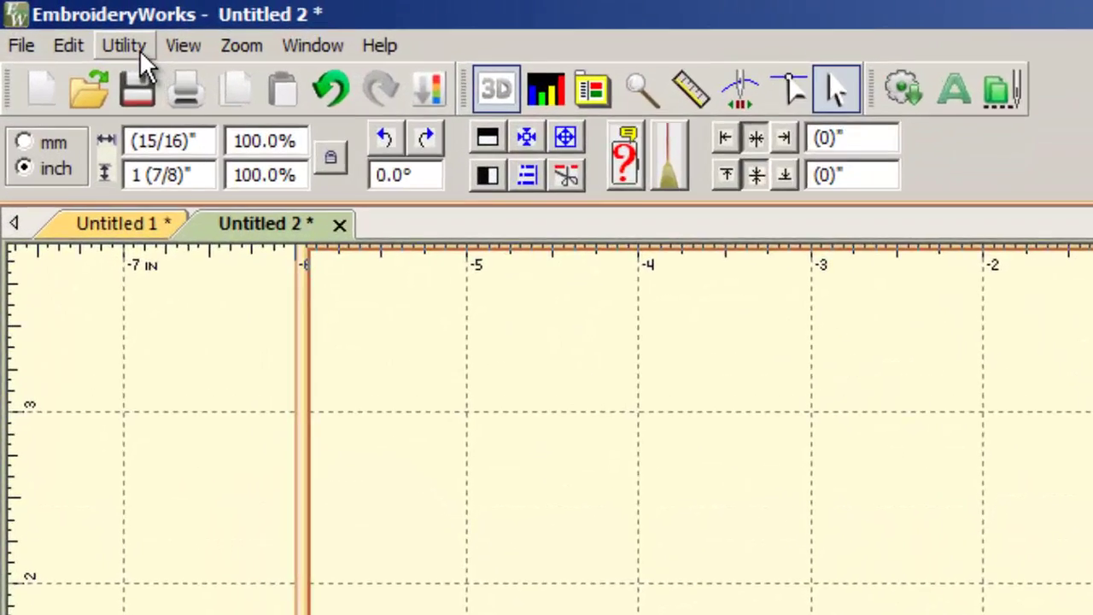
left_click(64, 15)
Set up a five-copy Carousel of the Scroll Double 5 swirl with a 200 mm width
mouse_move(142, 56)
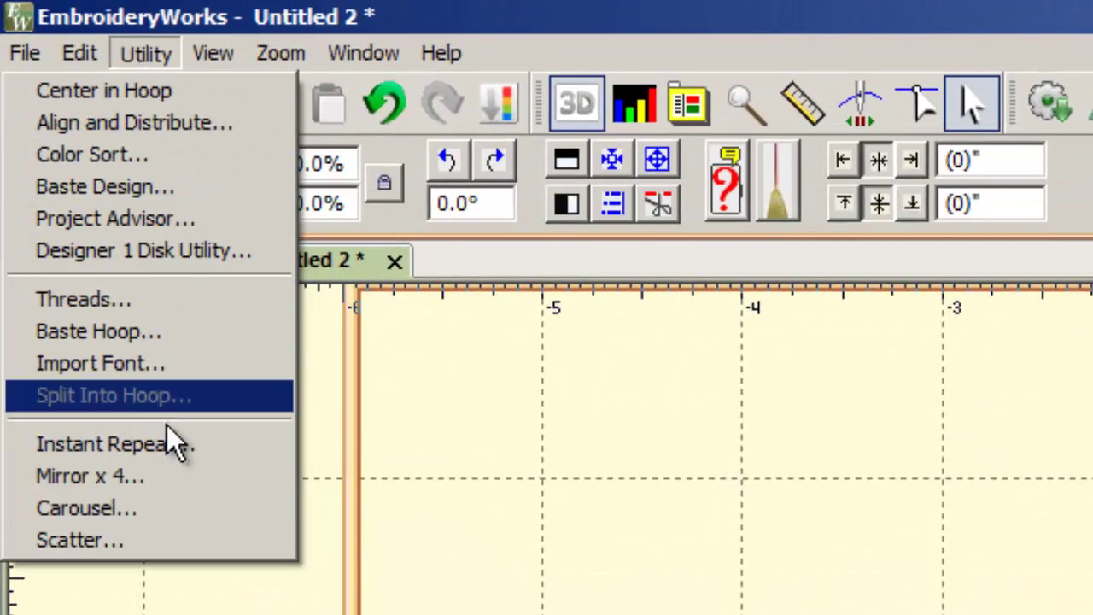
left_click(159, 505)
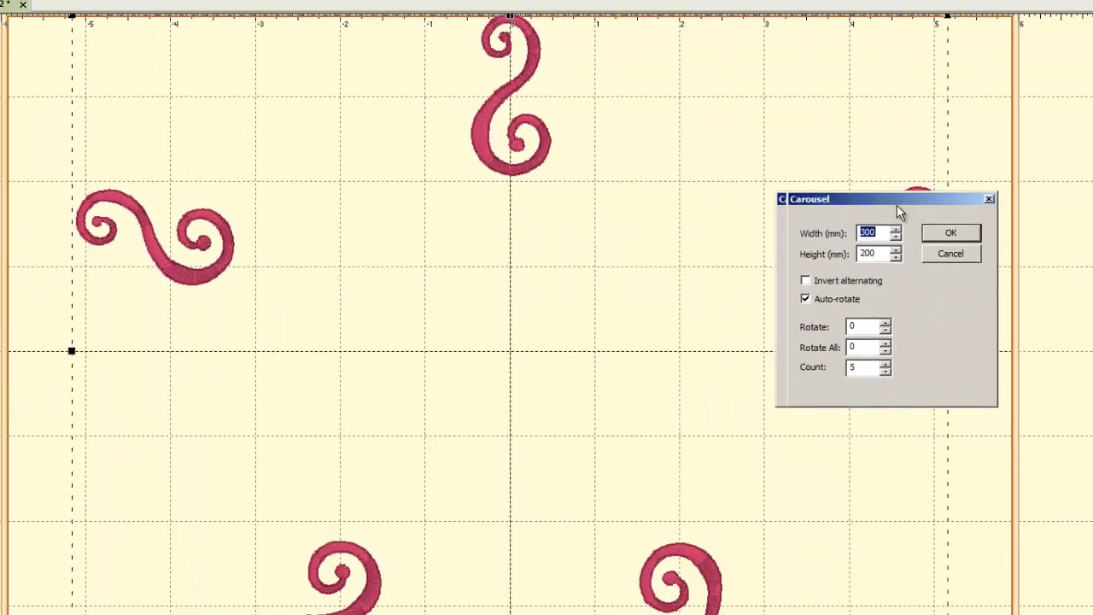
left_click_drag(897, 205, 882, 270)
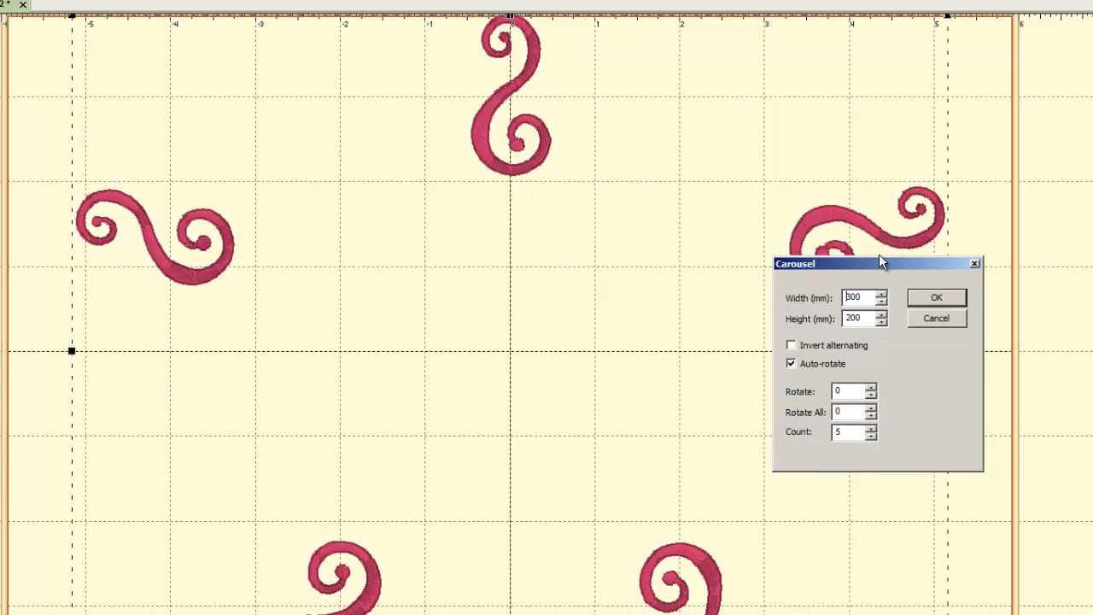
left_click_drag(881, 261, 1032, 370)
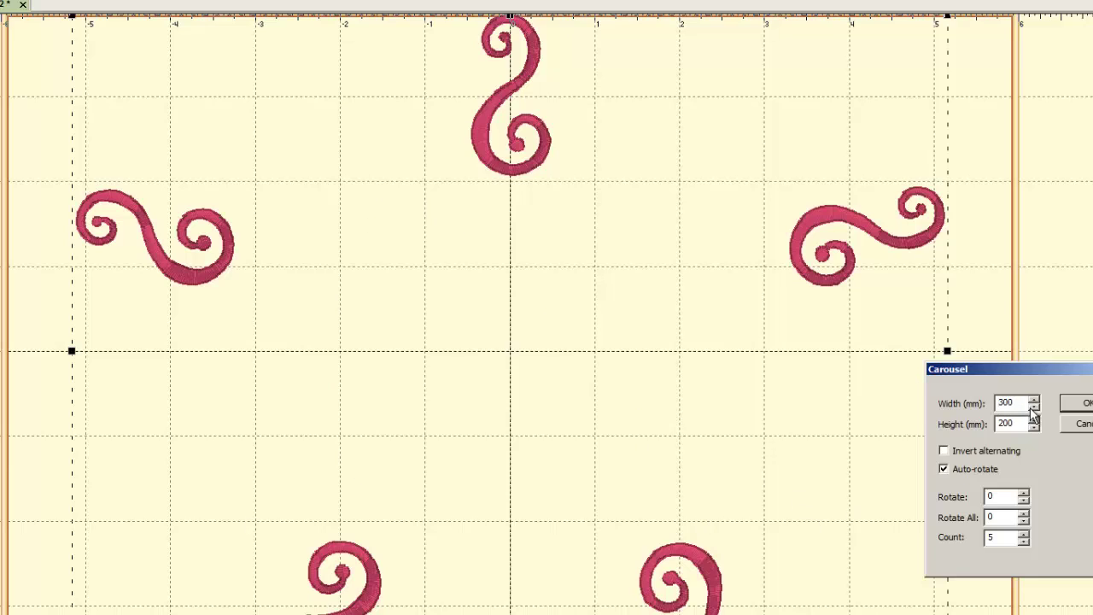
double_click(1004, 402)
type("200")
left_click_drag(994, 373, 956, 360)
left_click(983, 412)
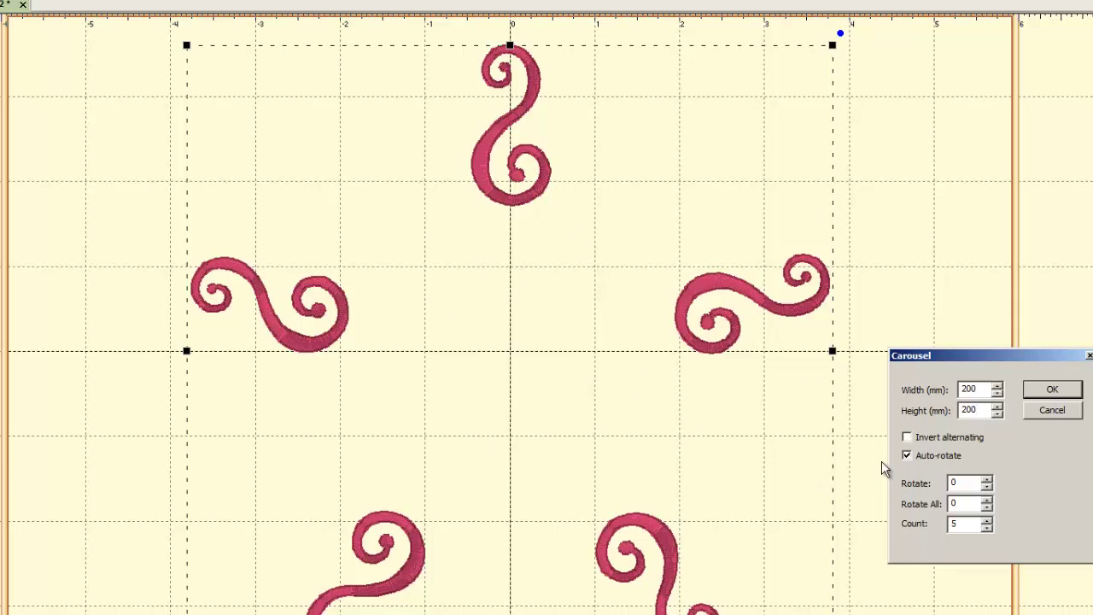
Raise the Carousel Count from 5 to 20 swirl copies
left_click(988, 520)
left_click(987, 520)
left_click(987, 519)
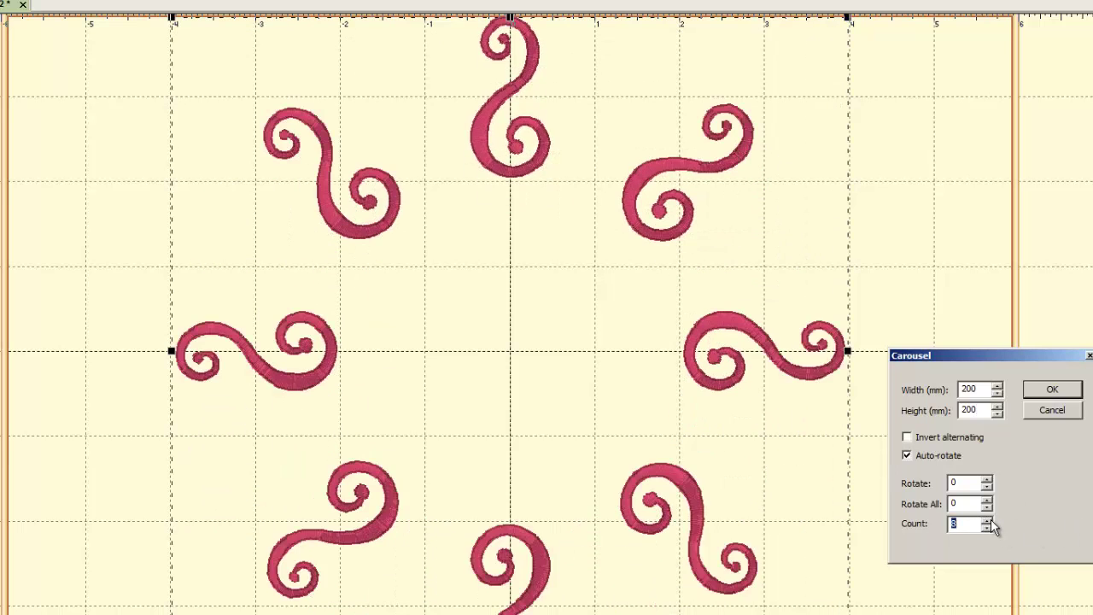
left_click(987, 519)
left_click(987, 520)
left_click(988, 520)
left_click(988, 520)
left_click(988, 520)
left_click(988, 521)
left_click(989, 521)
left_click(988, 521)
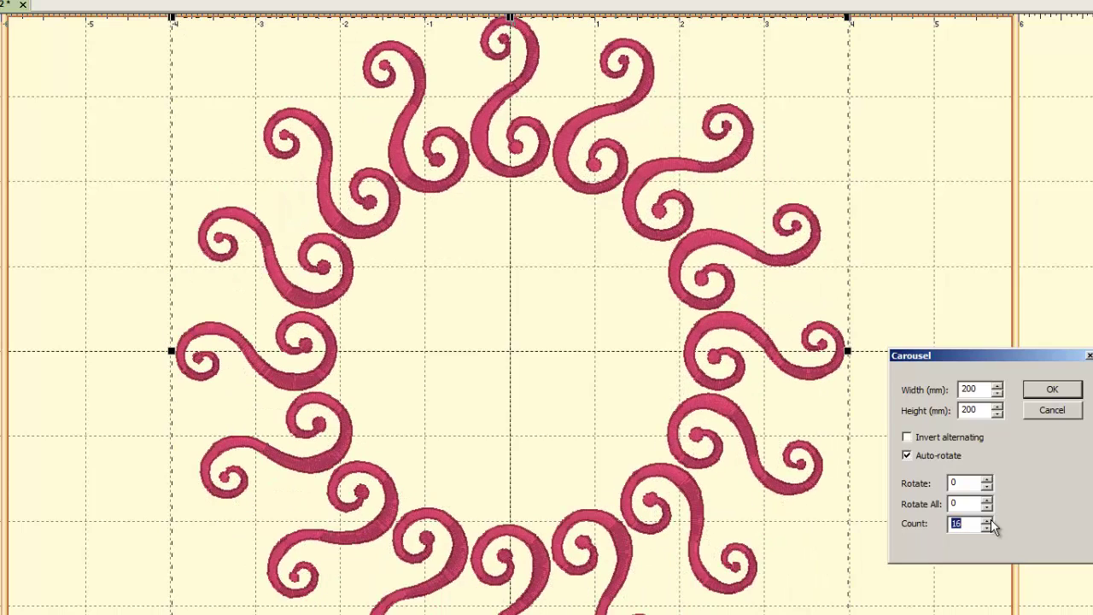
left_click(987, 520)
left_click(988, 520)
left_click(988, 520)
left_click(987, 520)
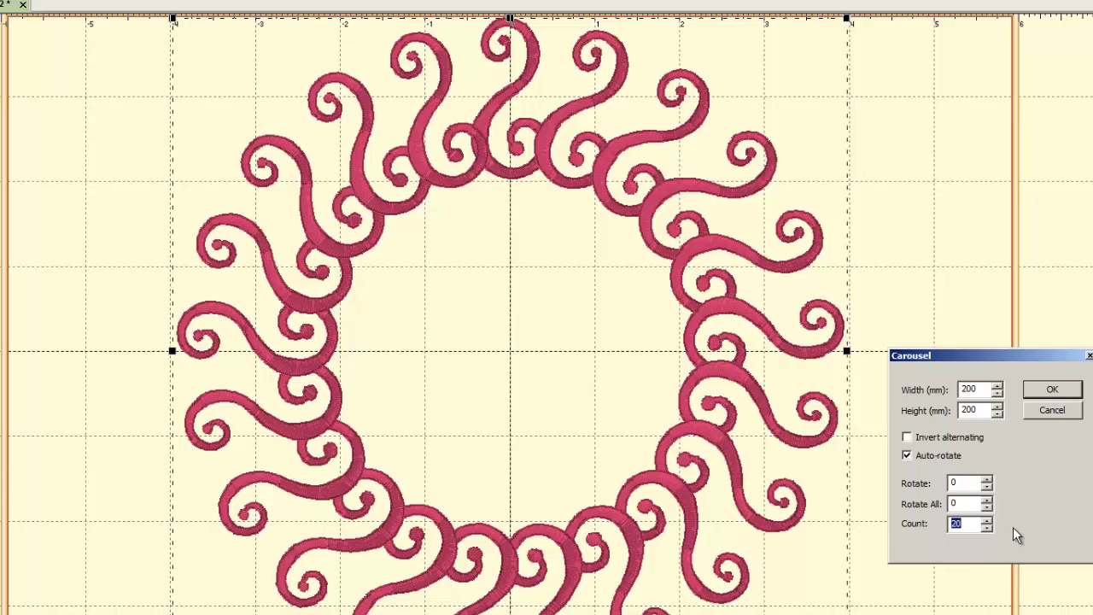
Set each swirl's Rotate to 335° and the carousel's Rotate All to 200°
left_click(987, 479)
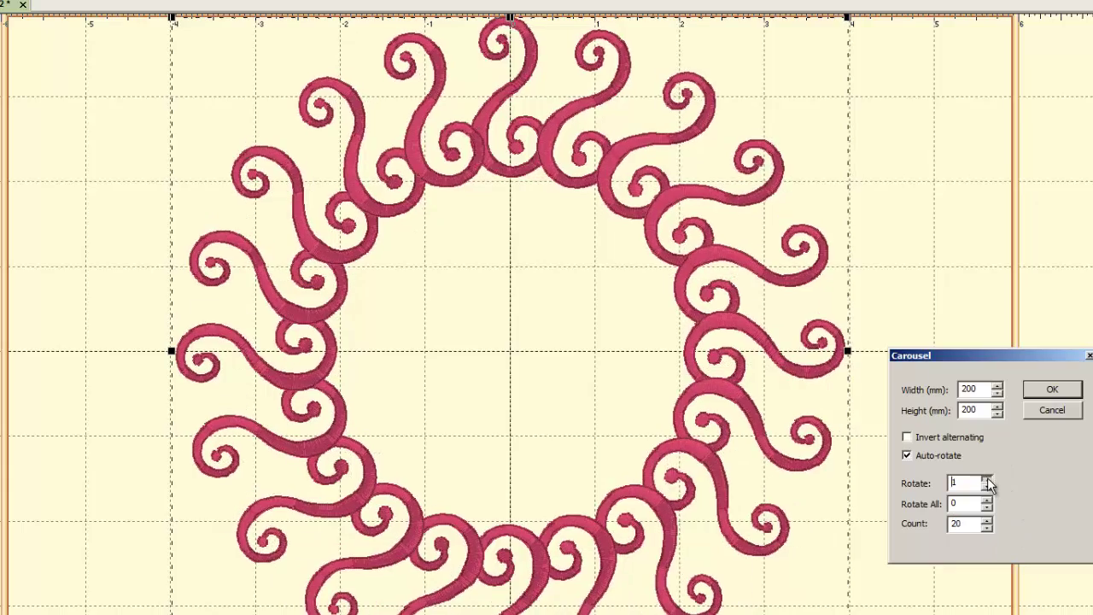
left_click_drag(987, 483, 987, 483)
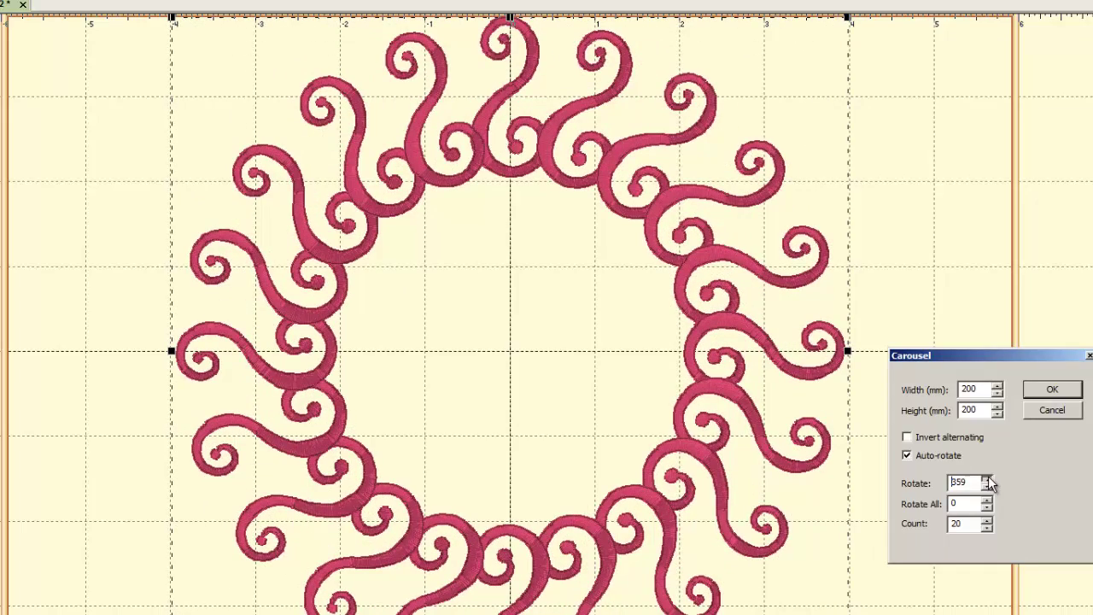
left_click_drag(988, 487, 988, 486)
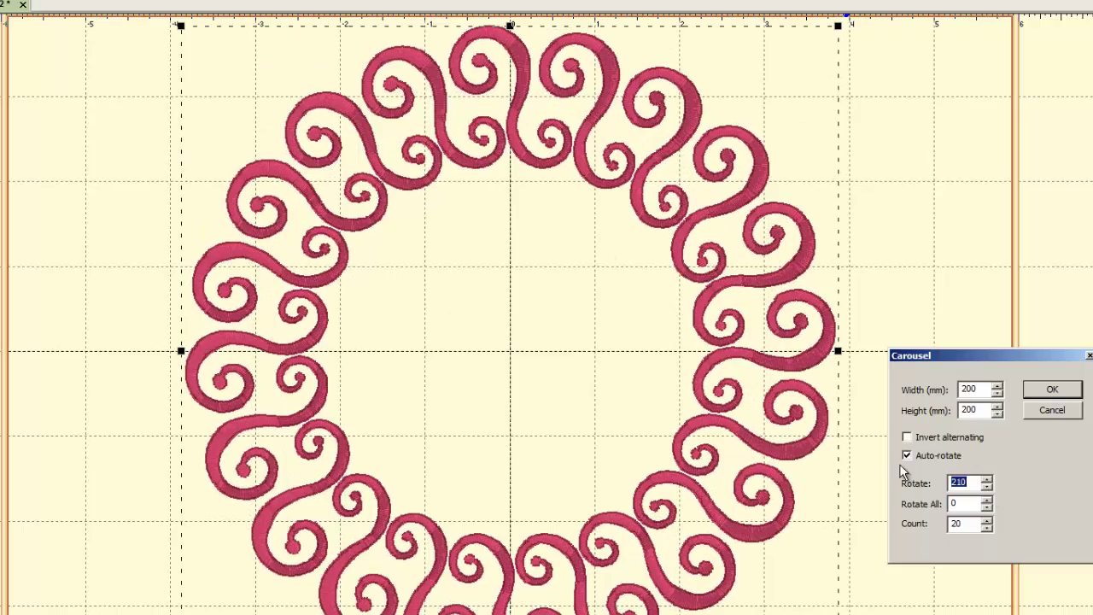
left_click(988, 480)
left_click(988, 480)
left_click(988, 480)
left_click_drag(987, 480, 987, 480)
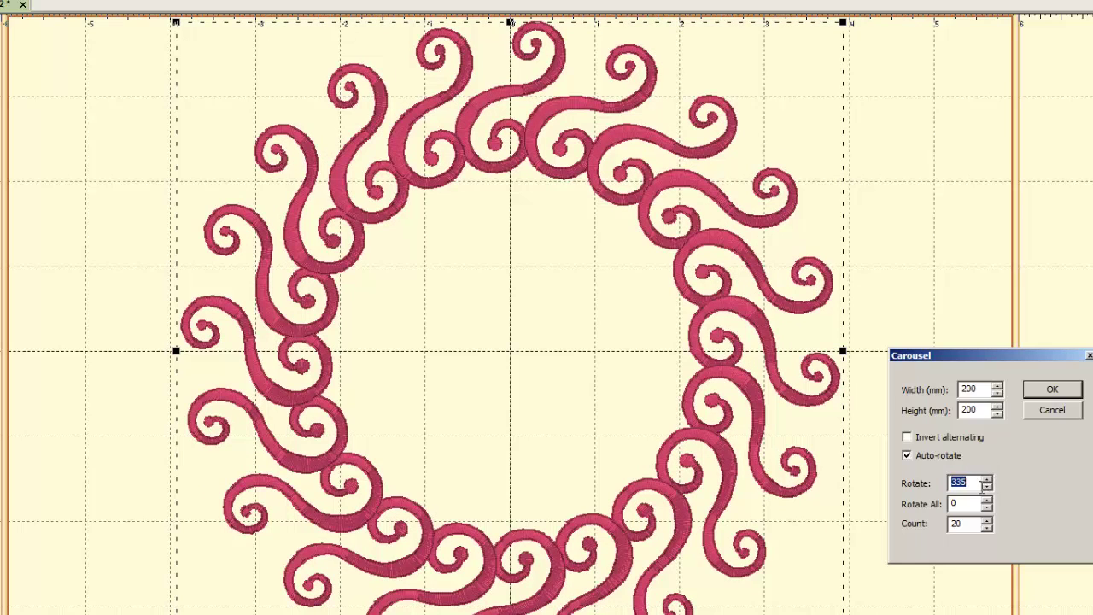
left_click(987, 499)
left_click_drag(987, 500, 988, 500)
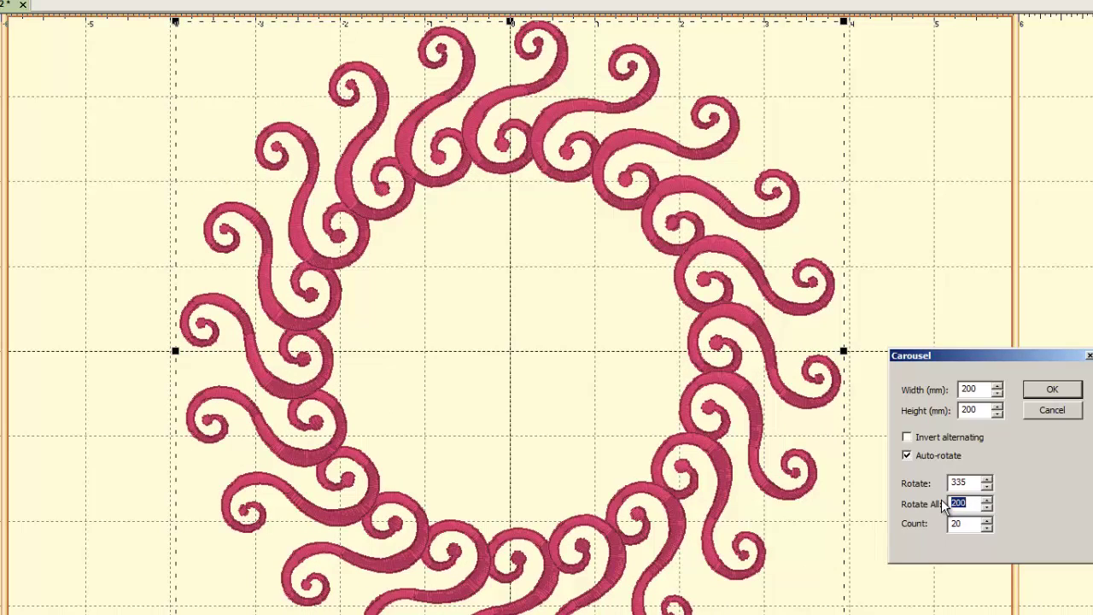
Toggle the alternating-direction and Auto-rotate options to compare carousel ring layouts
left_click(909, 437)
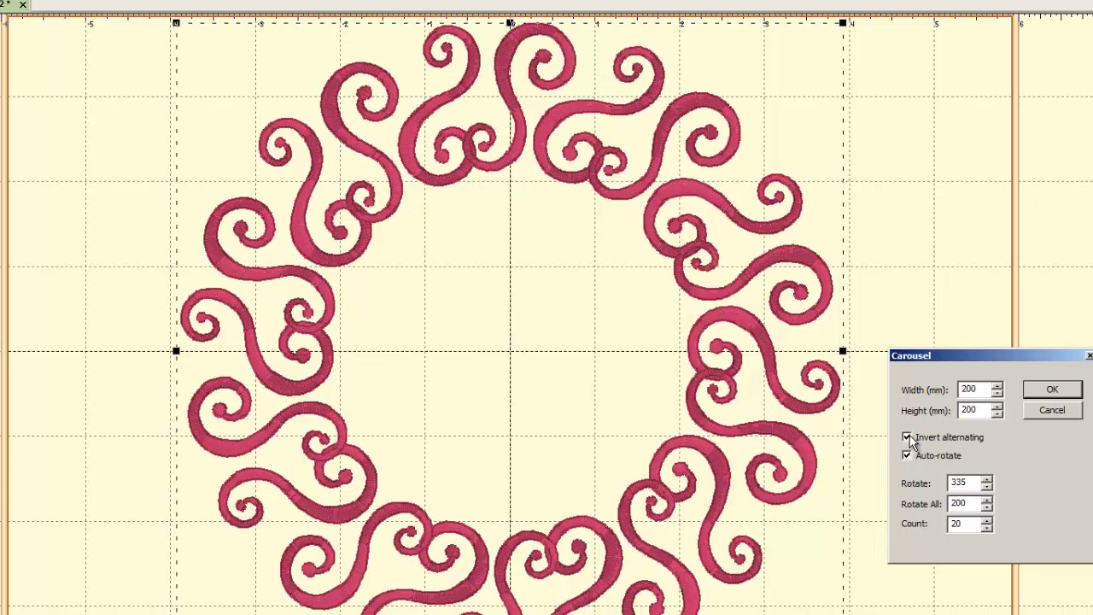
left_click(908, 438)
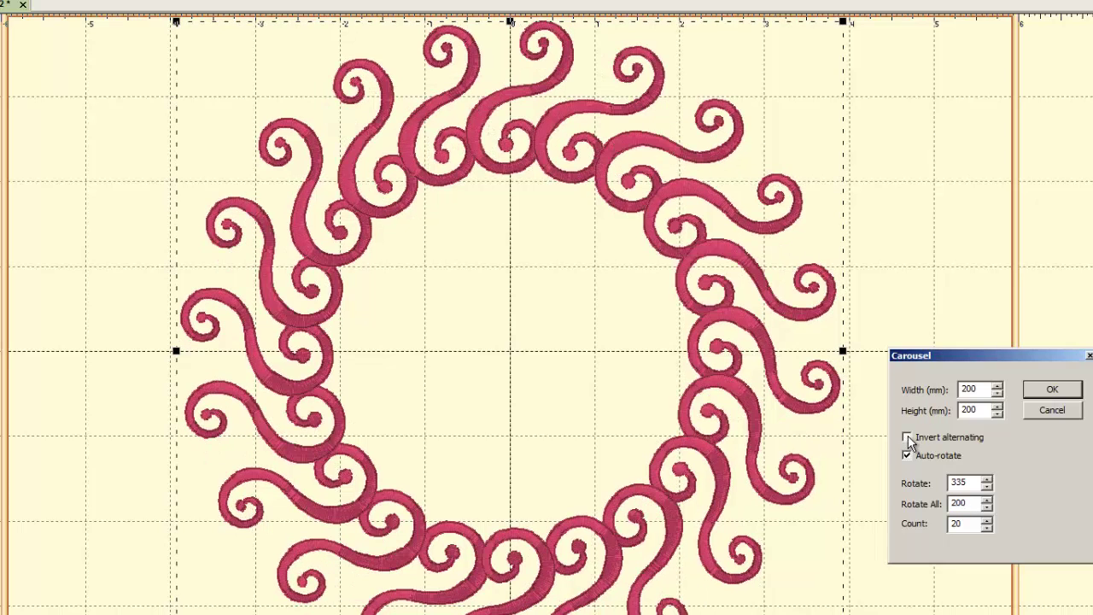
left_click(908, 437)
left_click(908, 438)
left_click(908, 437)
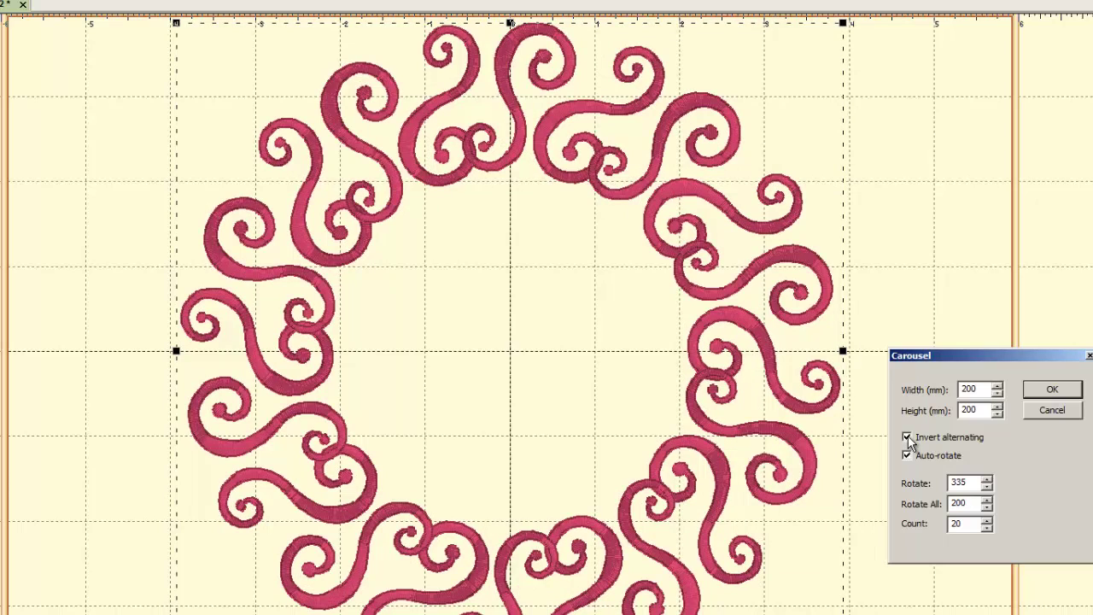
left_click(908, 437)
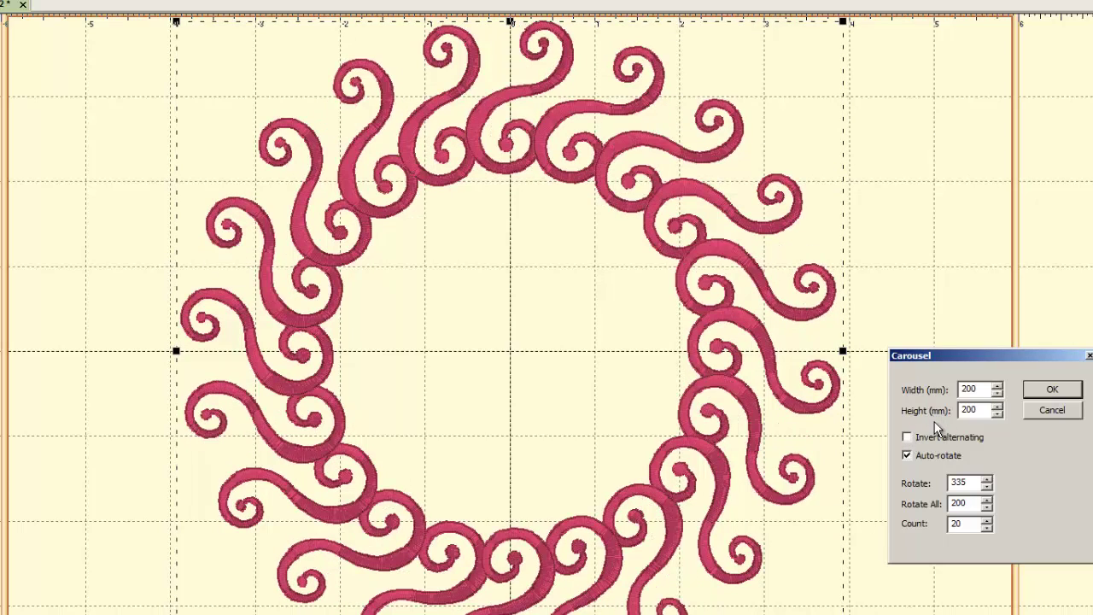
left_click(907, 456)
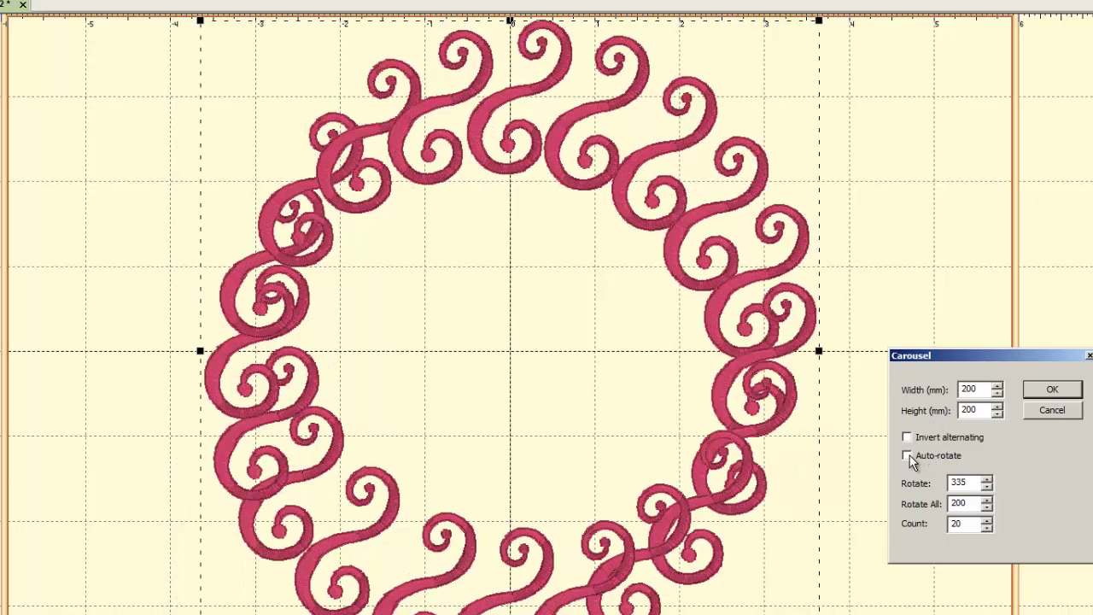
left_click(908, 456)
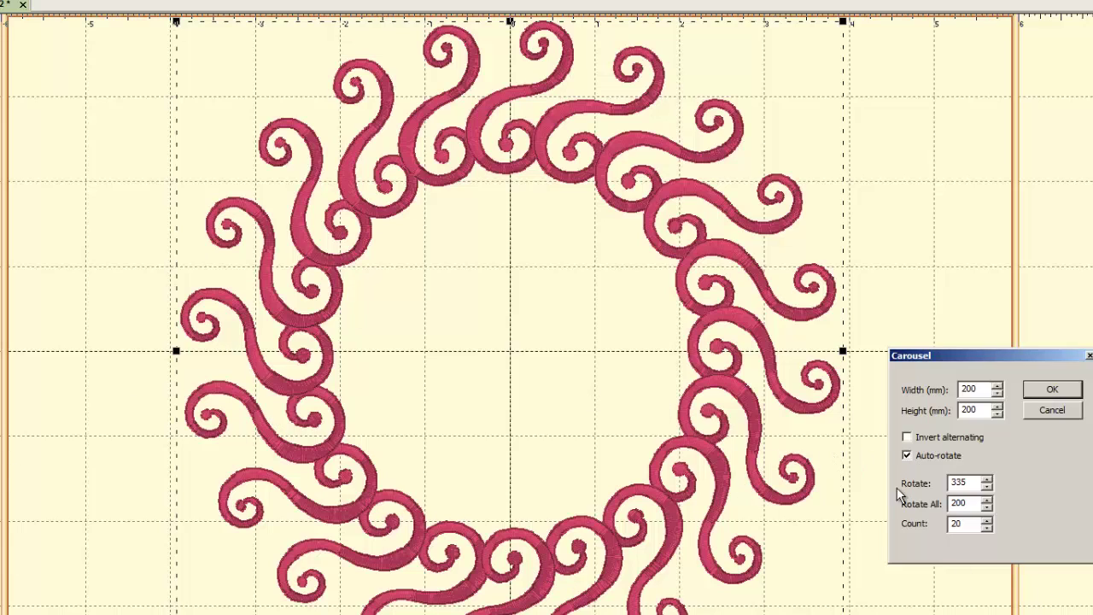
left_click(908, 456)
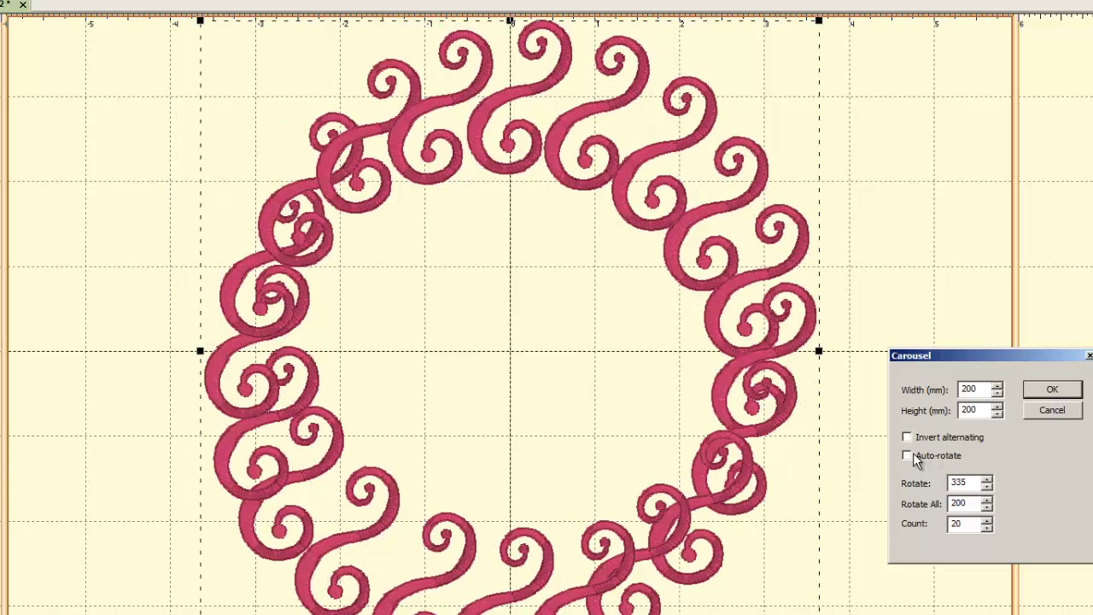
left_click(913, 455)
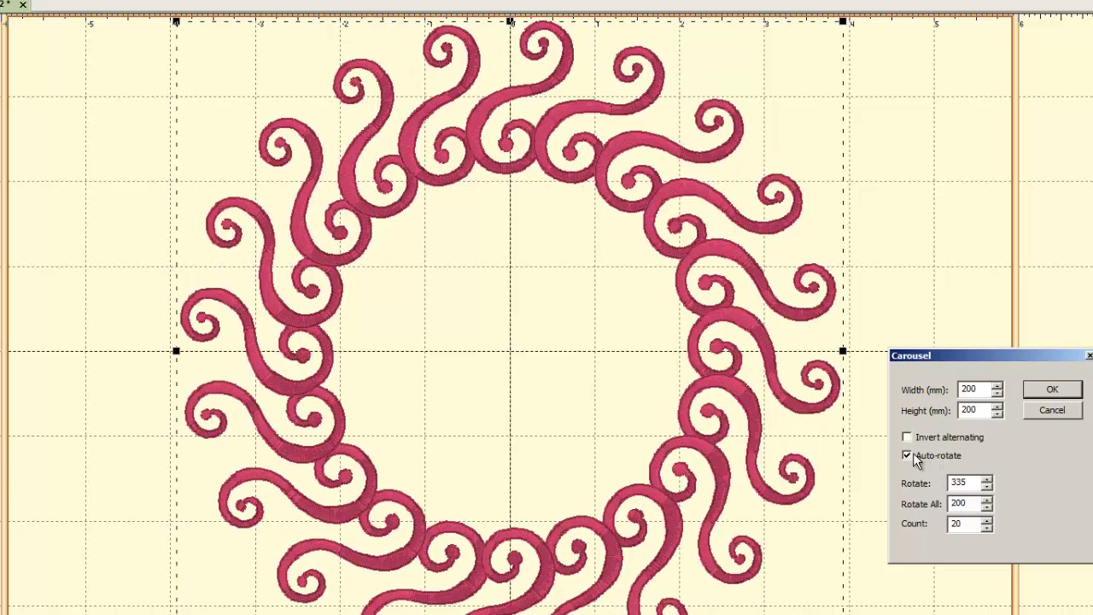
left_click(913, 454)
left_click(913, 454)
Lower the Rotate angle from 335 to 208, then cancel the Carousel
left_click(986, 488)
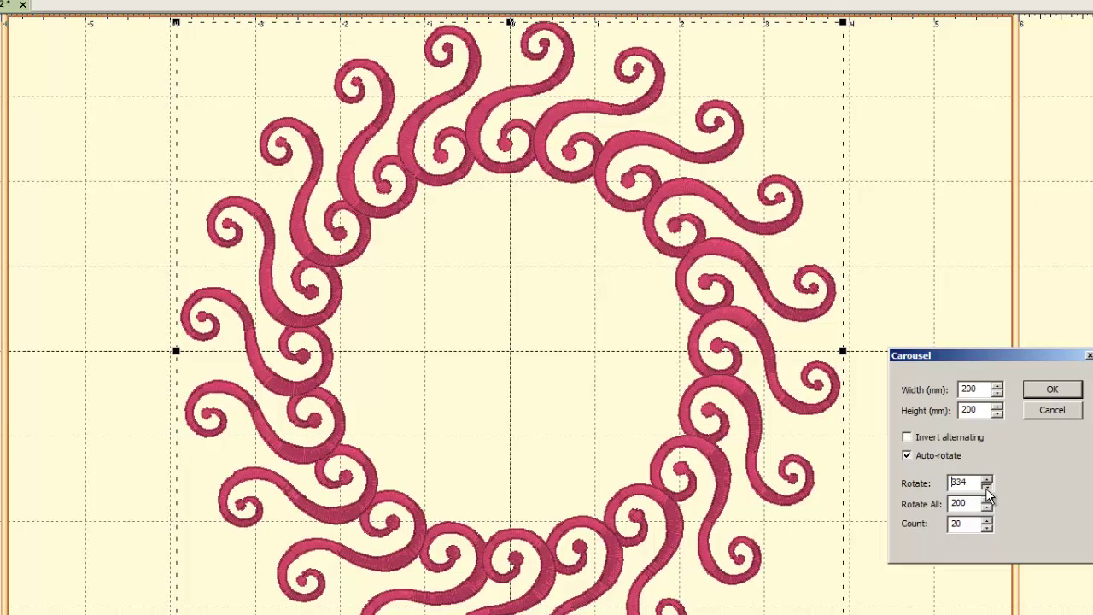
left_click(986, 488)
left_click(986, 488)
left_click(986, 488)
left_click_drag(986, 488, 986, 487)
left_click(987, 489)
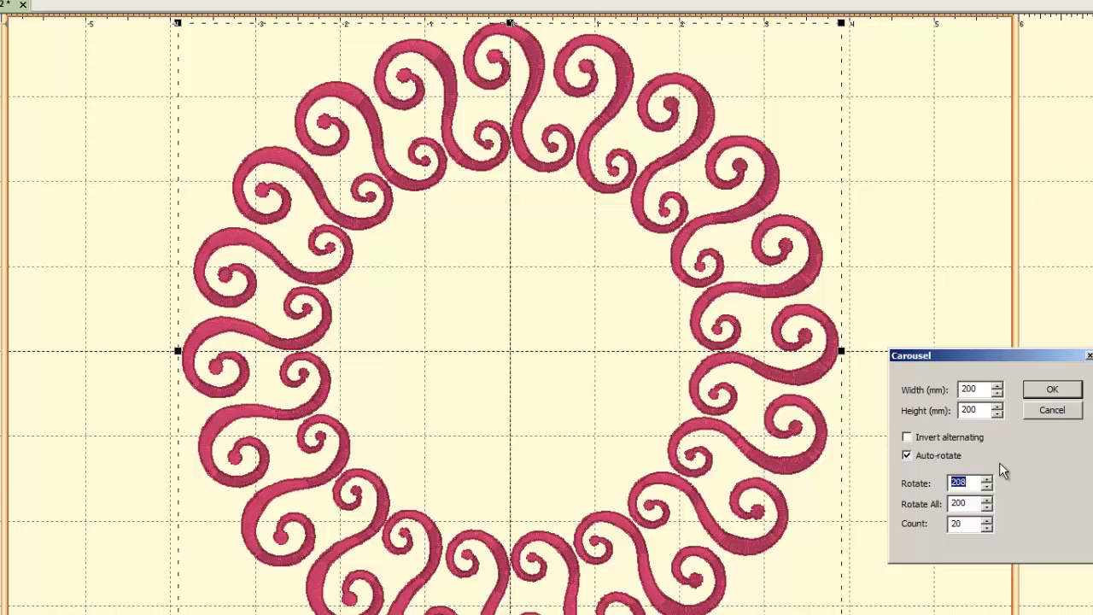
left_click(1026, 410)
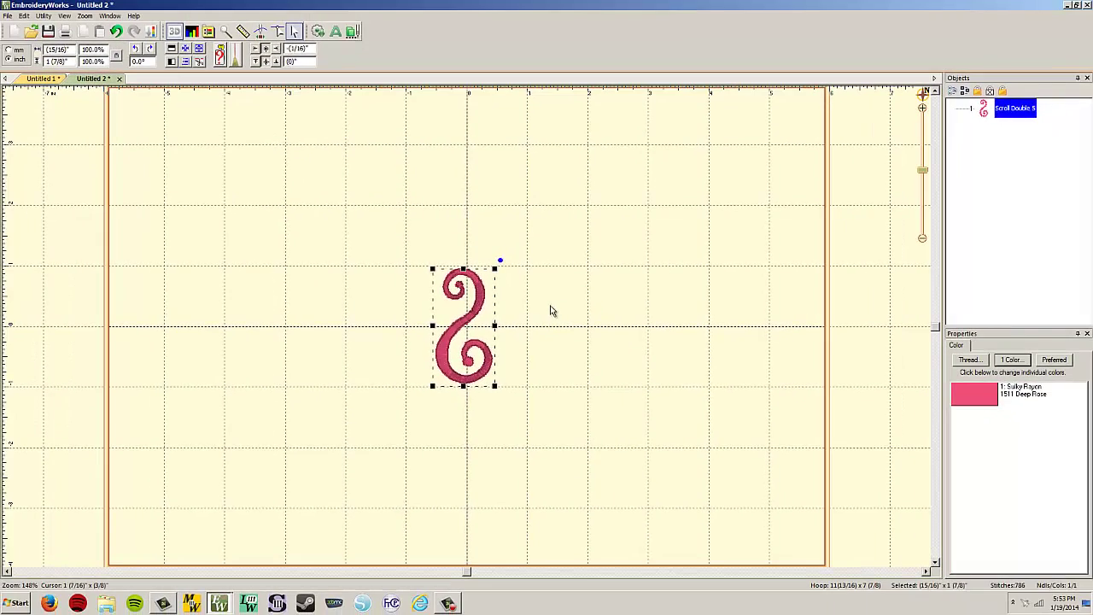
Delete the Scroll Double 5 swirl from Untitled 2 and open the Library at Fancy Shields
key("Delete")
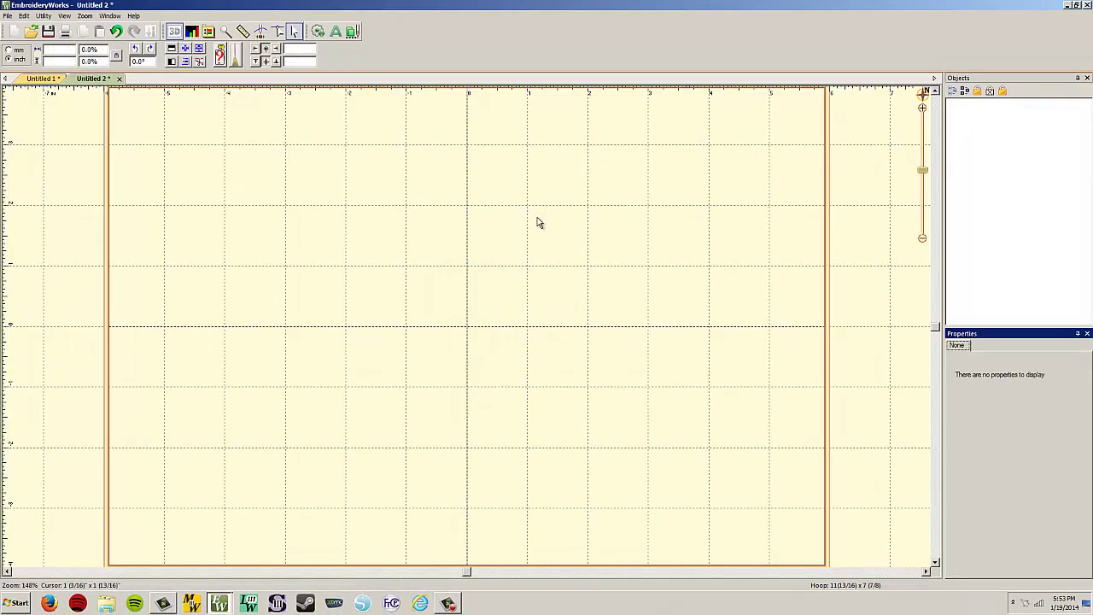
left_click(49, 17)
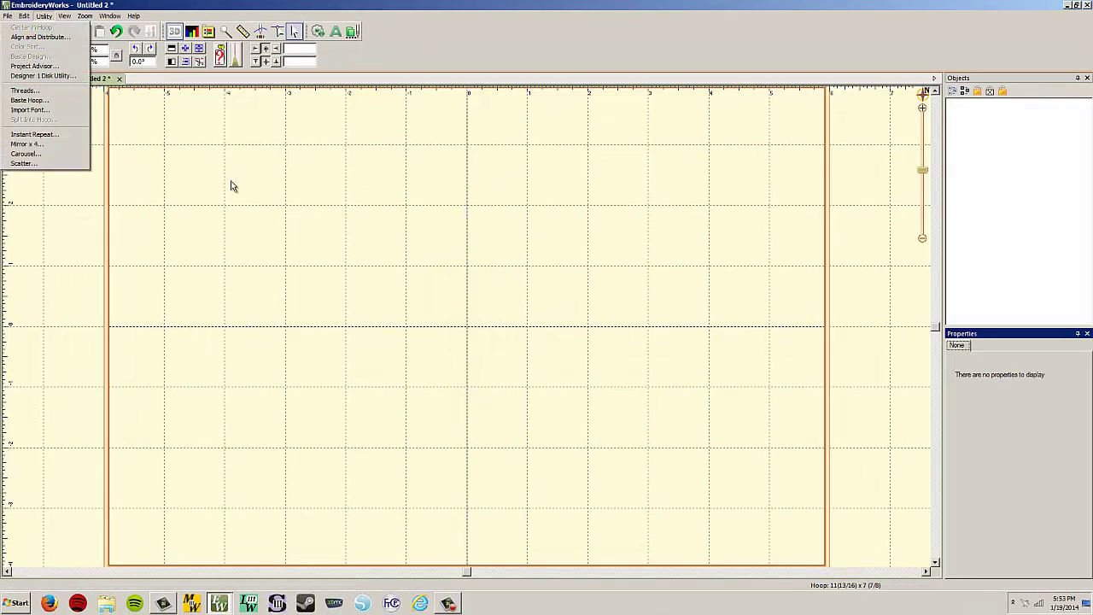
left_click(231, 186)
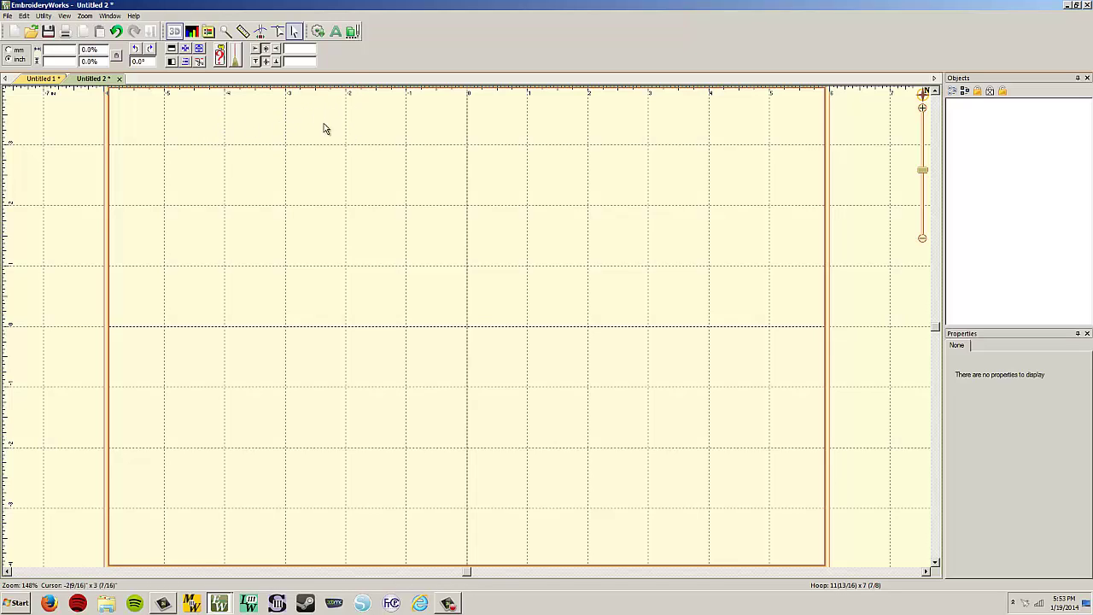
left_click(317, 33)
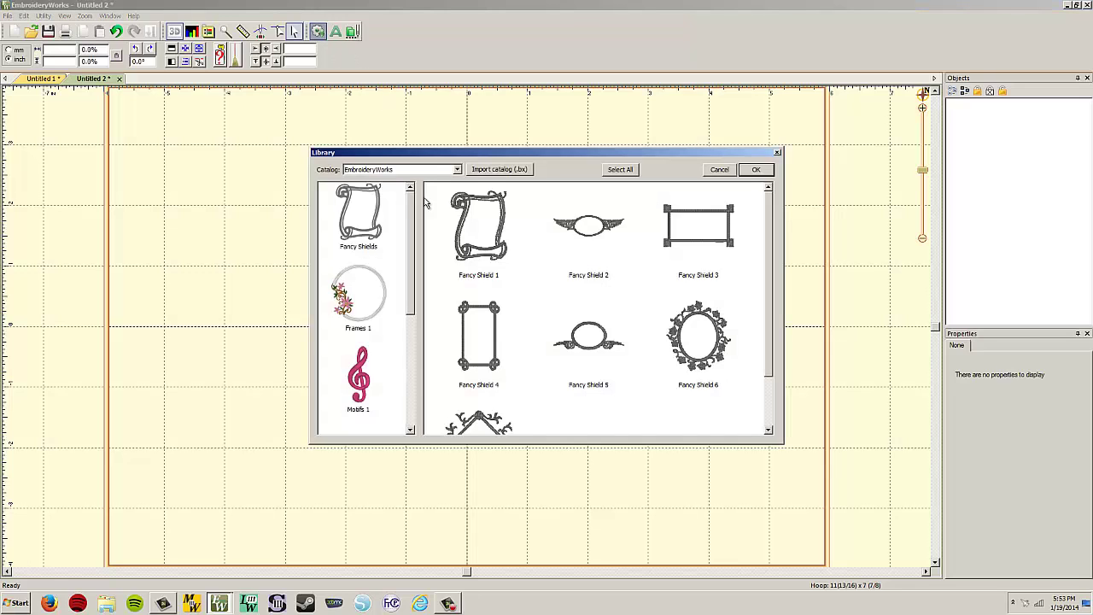
Insert the Fleur de Lis motif from the Motifs 1 catalog into the Untitled 2 hoop
scroll(411, 236, "down", 2)
left_click(374, 278)
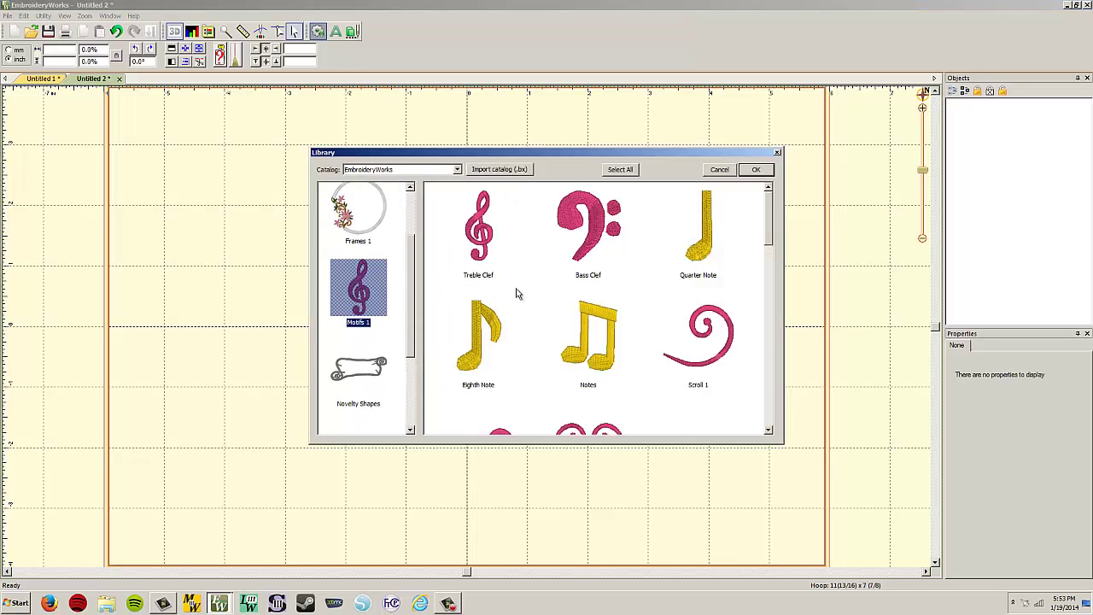
left_click_drag(772, 232, 756, 313)
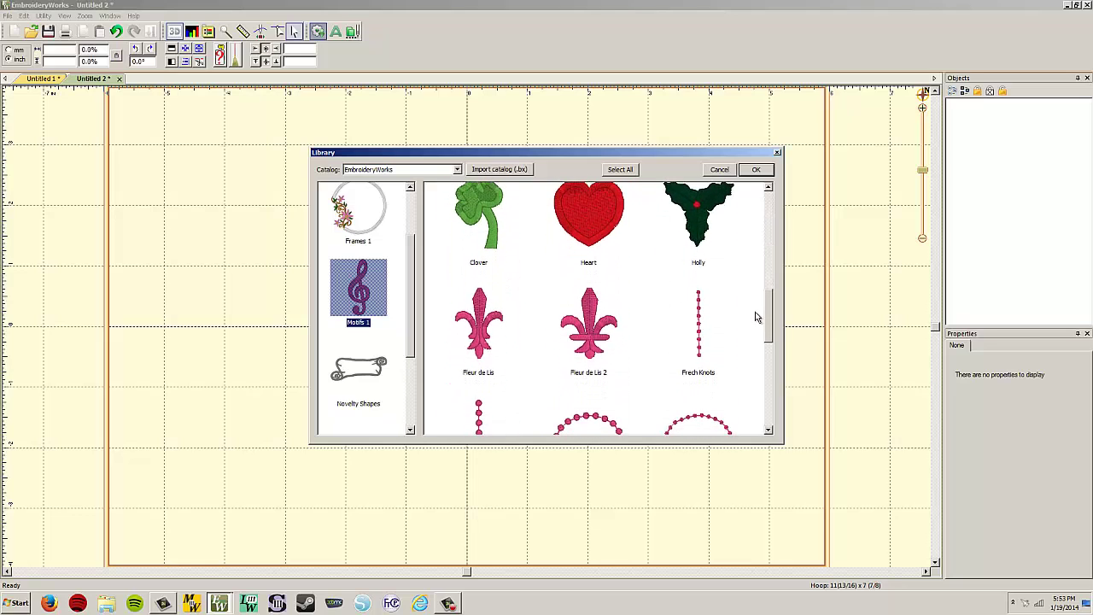
left_click(482, 339)
double_click(489, 340)
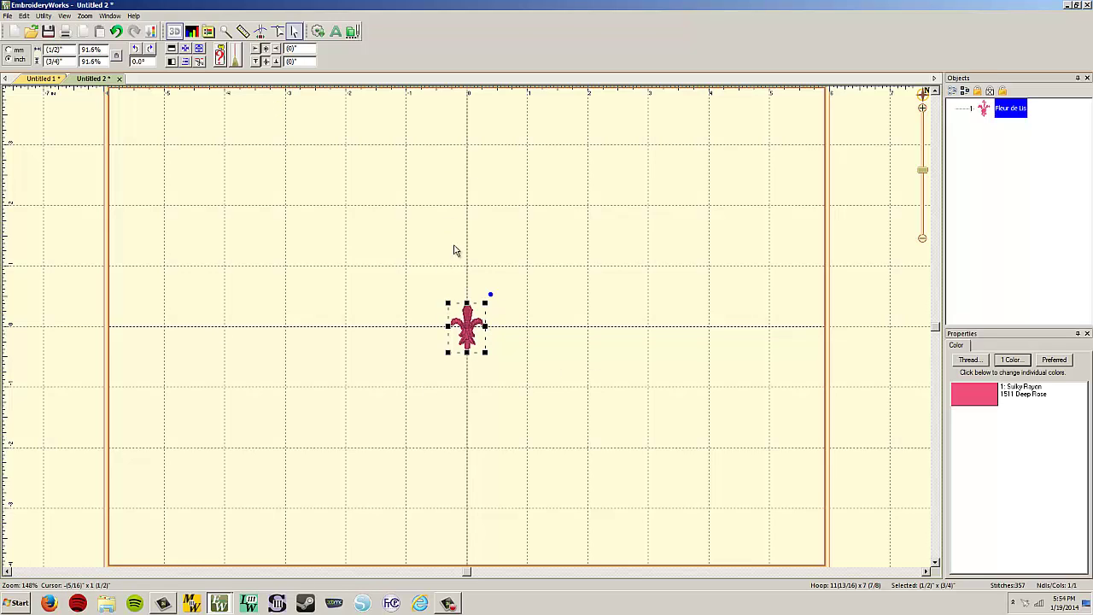
left_click(26, 14)
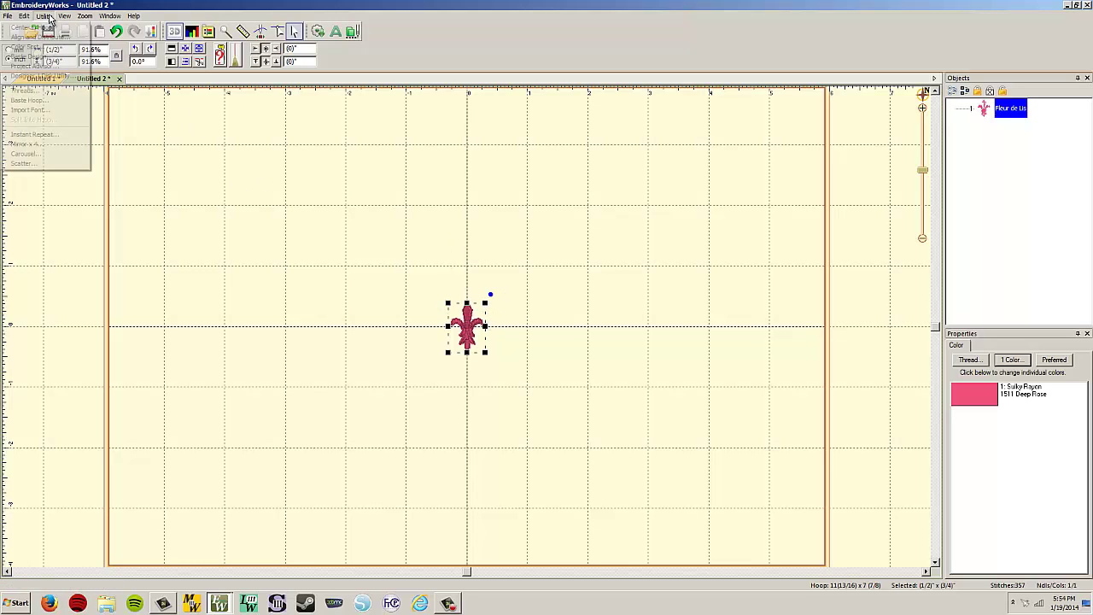
Start a Scatter of the fleur-de-lis and compare auto-rotate off versus on, leaving it on
left_click(58, 164)
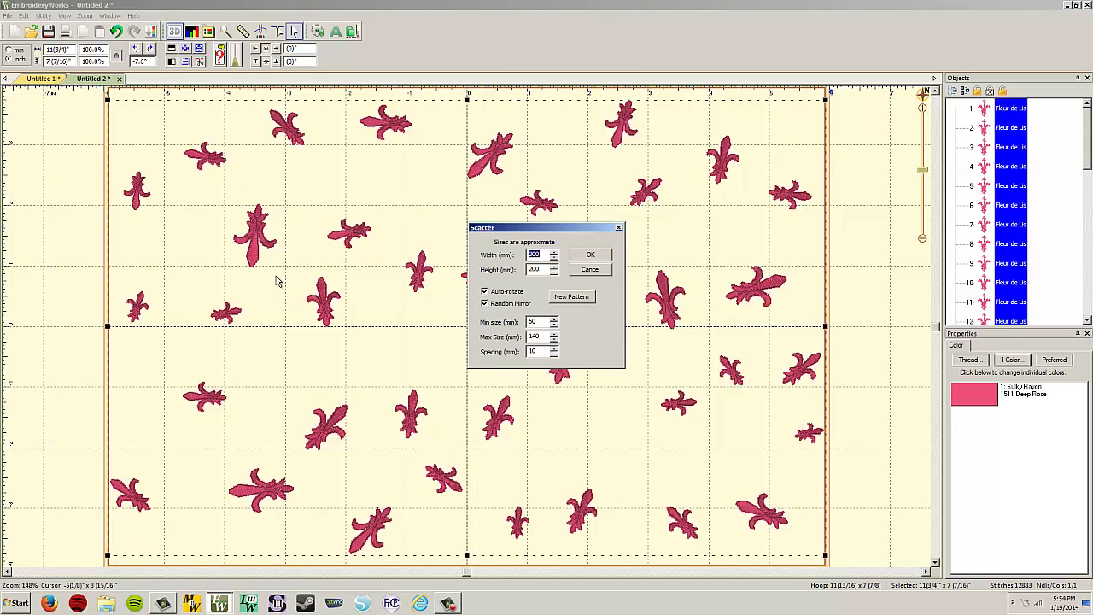
left_click_drag(490, 227, 75, 227)
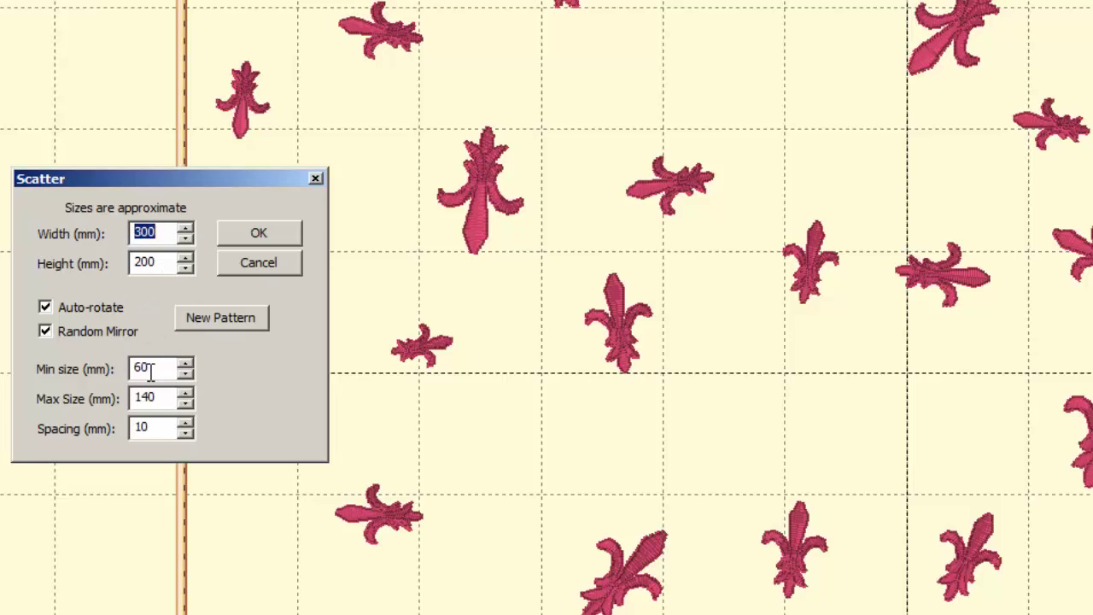
left_click(49, 309)
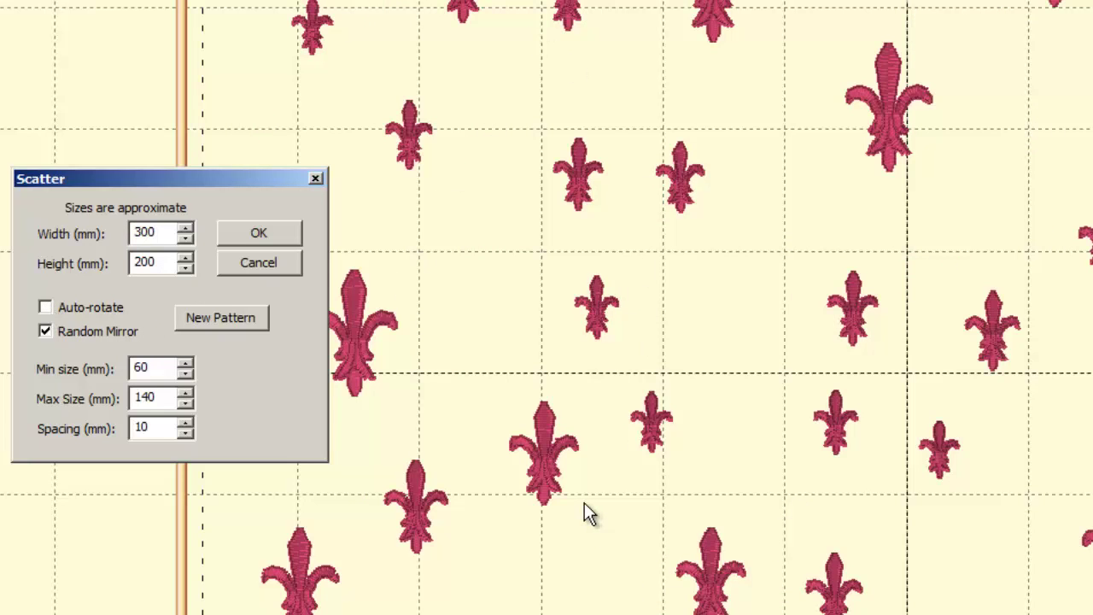
left_click(47, 311)
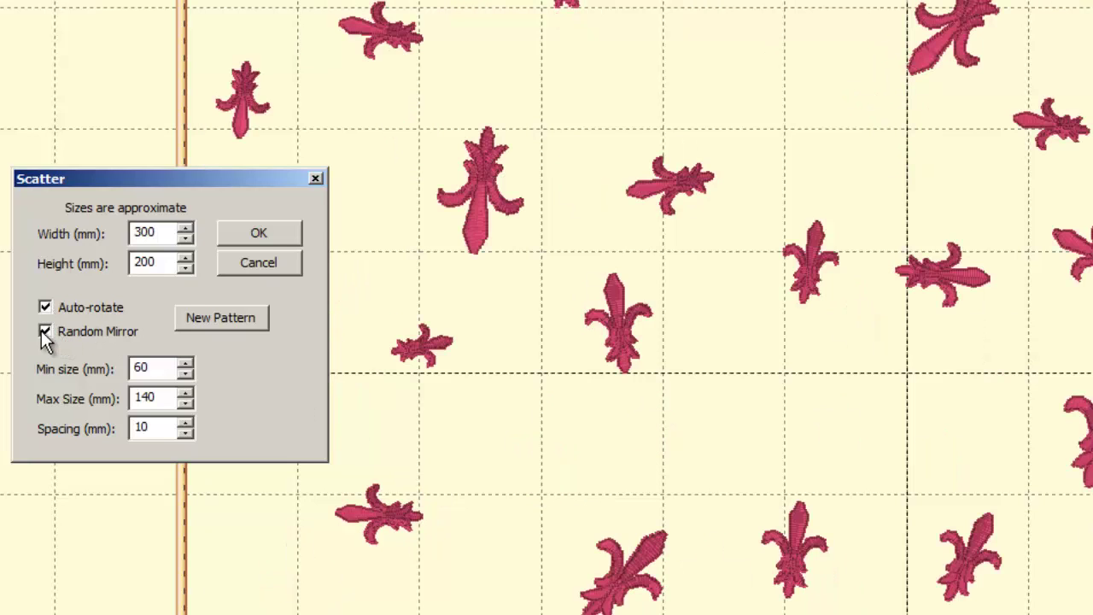
Compare the scatter with Random Mirror off and on, leaving it checked
left_click(44, 332)
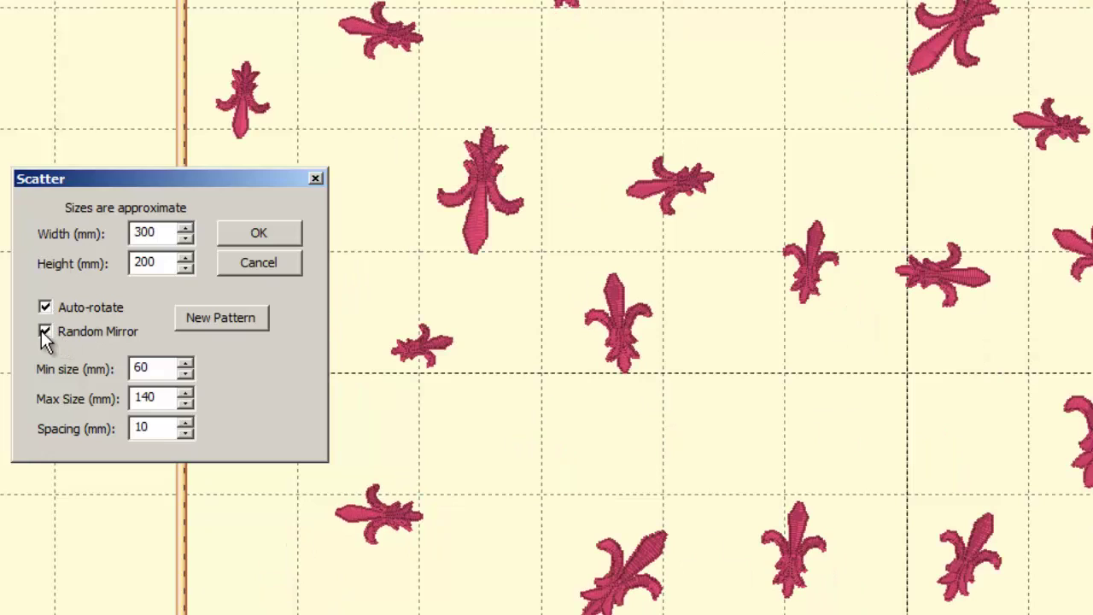
left_click(42, 331)
left_click(43, 331)
left_click(43, 331)
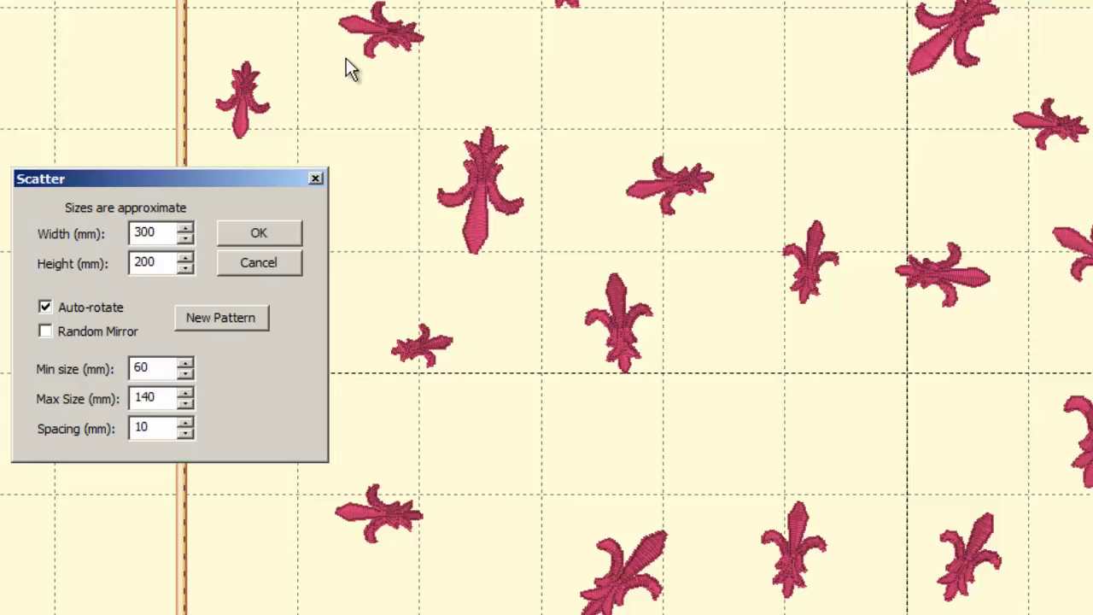
left_click(46, 331)
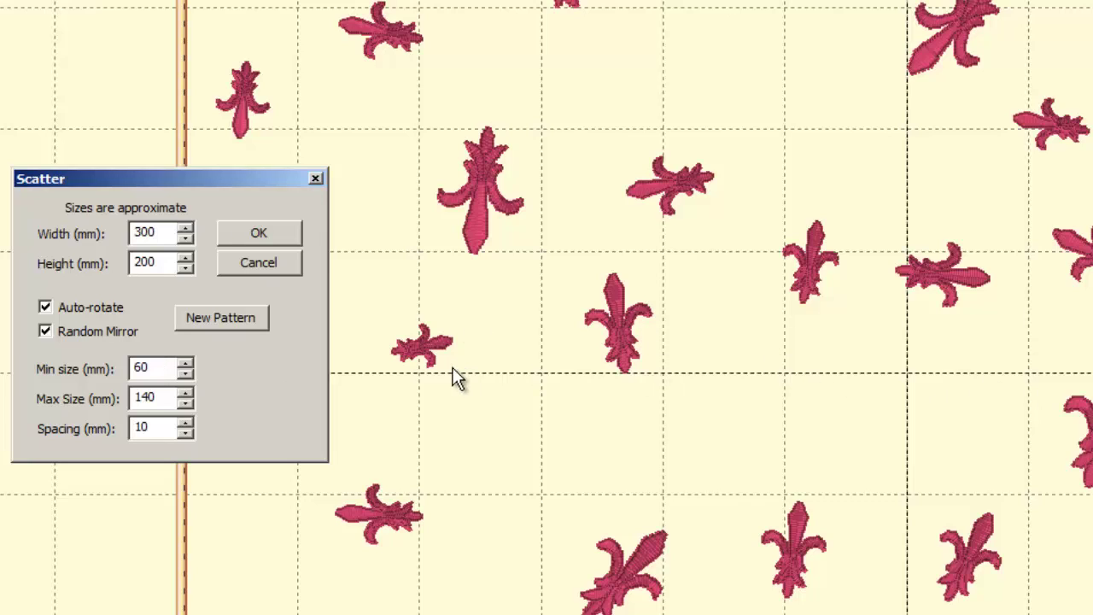
Raise the scatter's maximum motif size from 140 to 200 mm
left_click(152, 367)
left_click(156, 398)
key("BackSpace")
key("BackSpace")
key("BackSpace")
type("200")
left_click(160, 368)
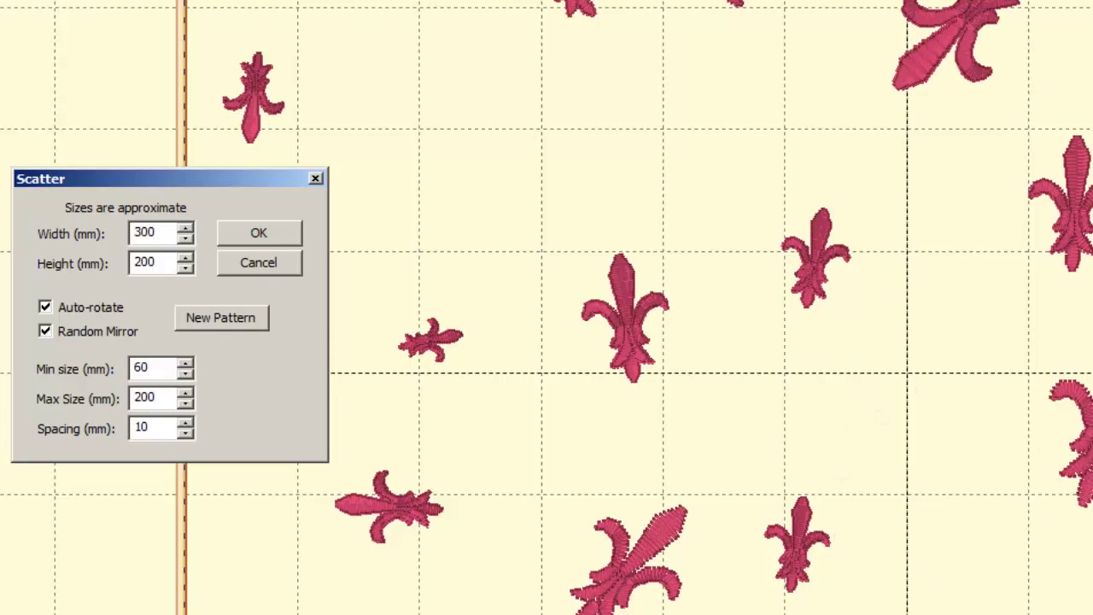
Set the motif spacing to 1 mm
left_click(183, 424)
left_click(186, 424)
left_click(189, 423)
left_click(188, 424)
left_click(188, 424)
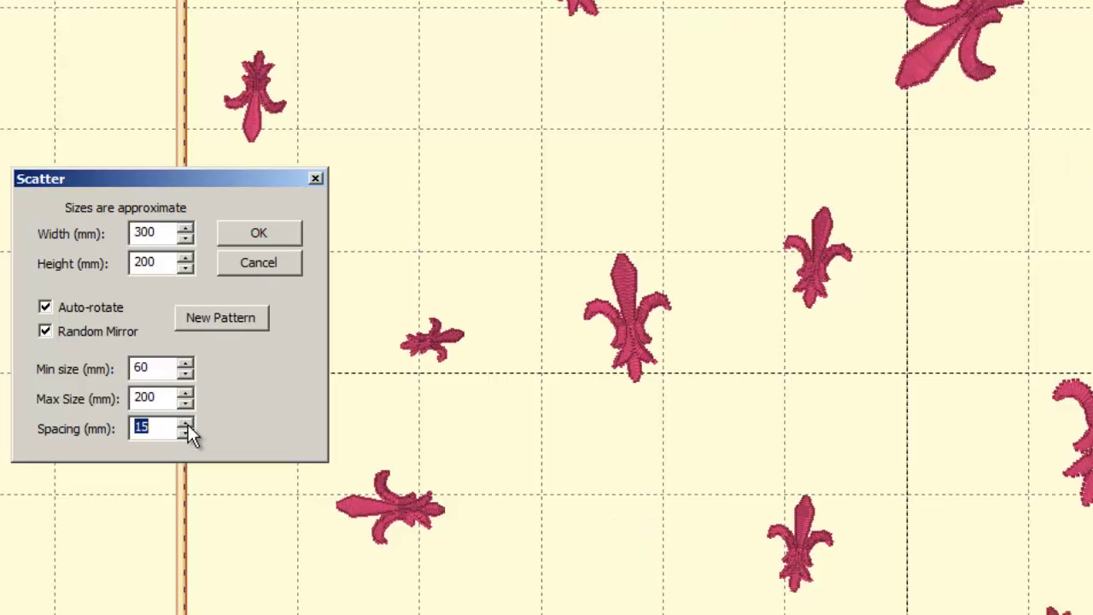
left_click(188, 424)
left_click(188, 424)
left_click(188, 424)
left_click(188, 424)
left_click_drag(190, 438, 189, 440)
left_click(185, 422)
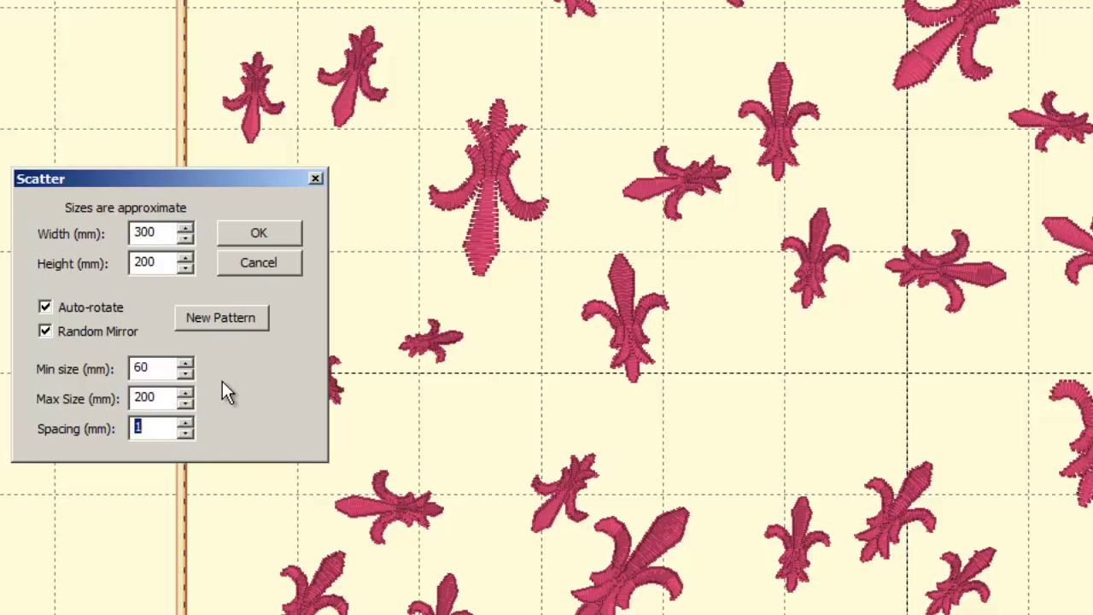
Generate four new random scatter layouts, then apply the fleur-de-lis field
left_click(216, 323)
left_click(215, 323)
left_click(215, 322)
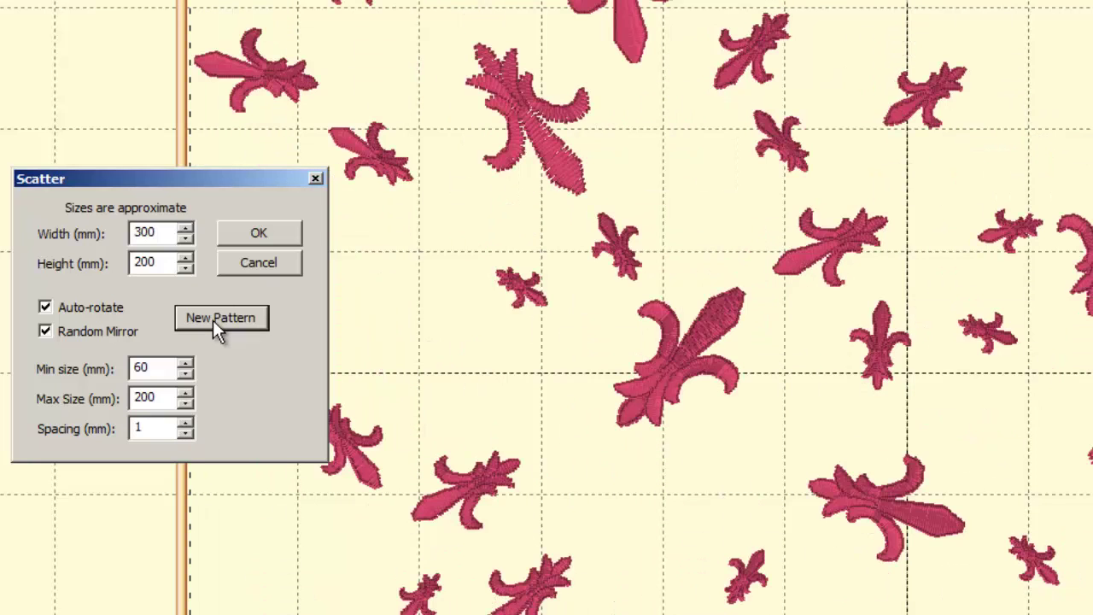
left_click(215, 323)
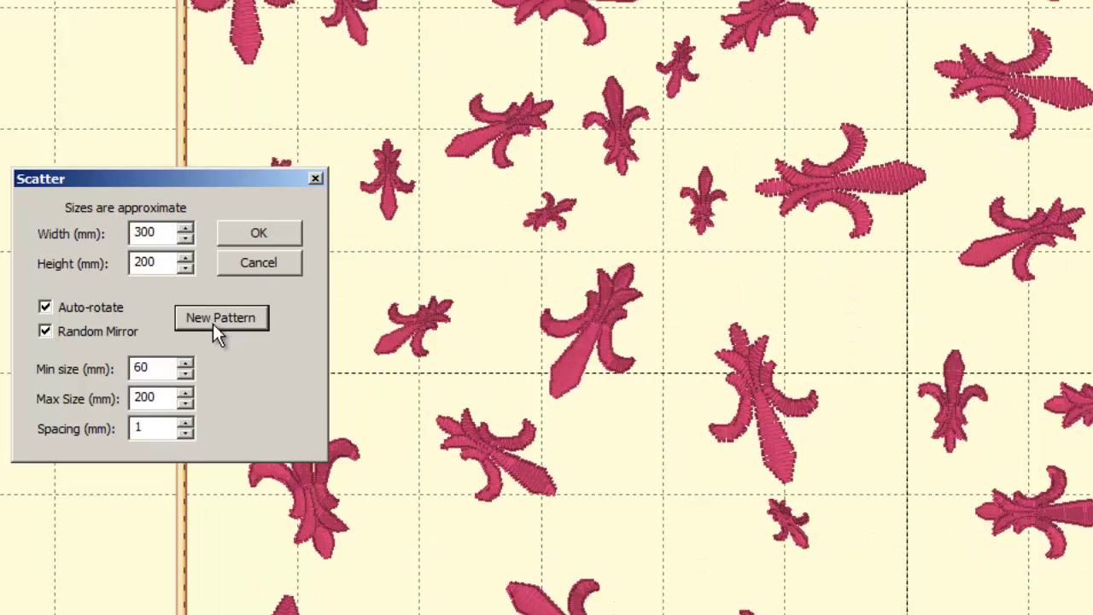
left_click(256, 235)
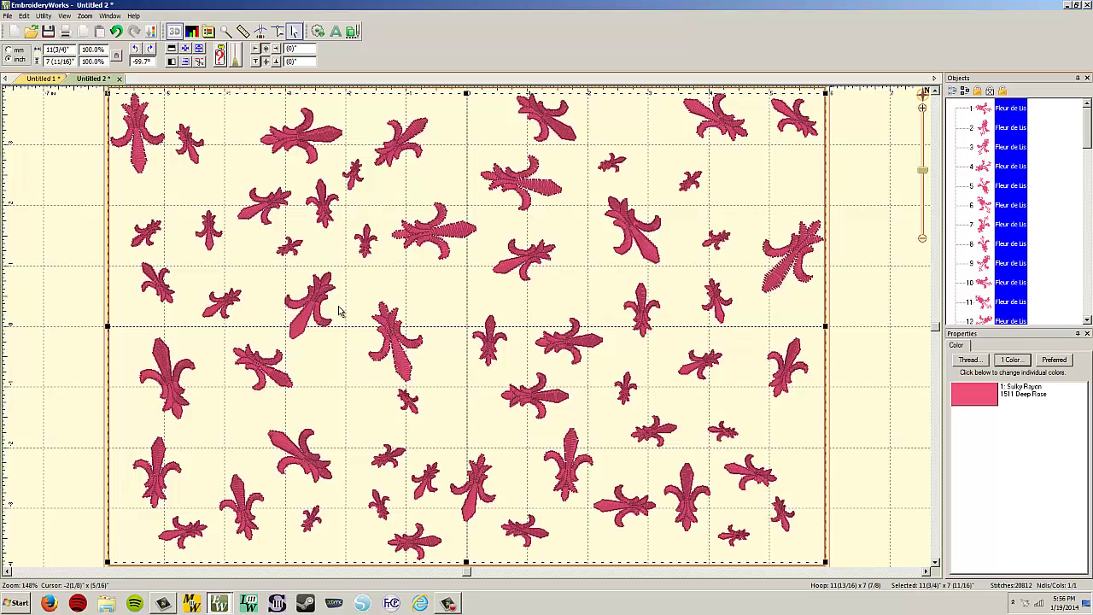
left_click(151, 31)
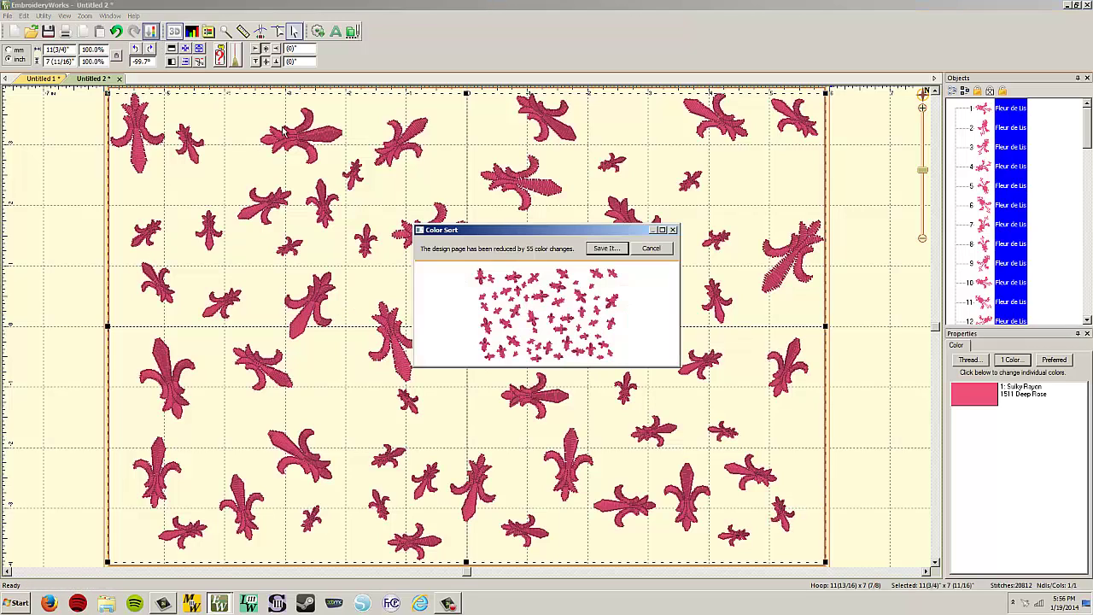
left_click(643, 245)
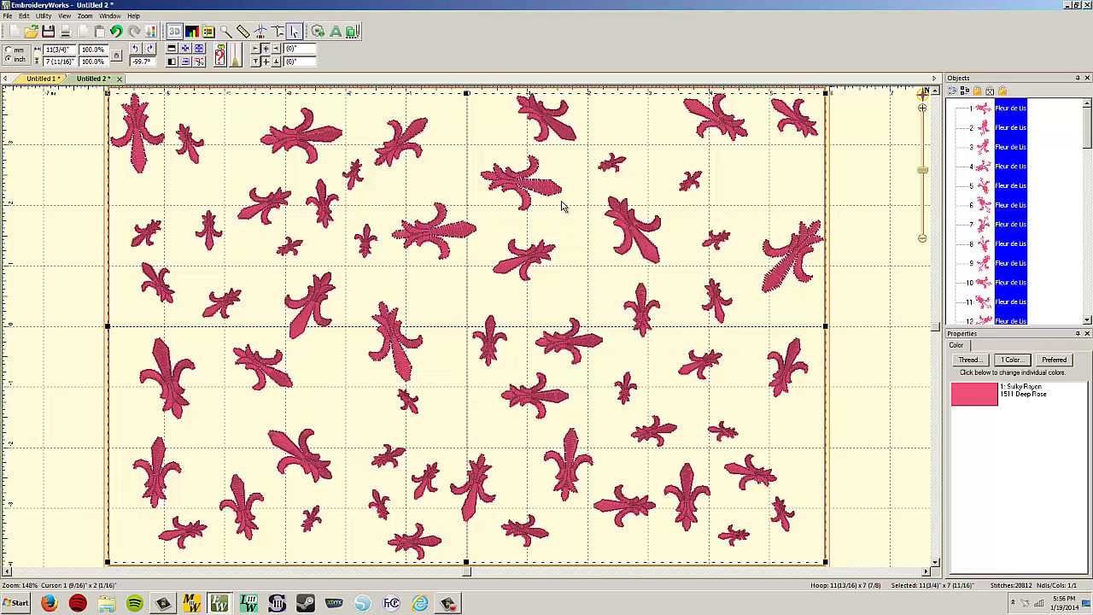